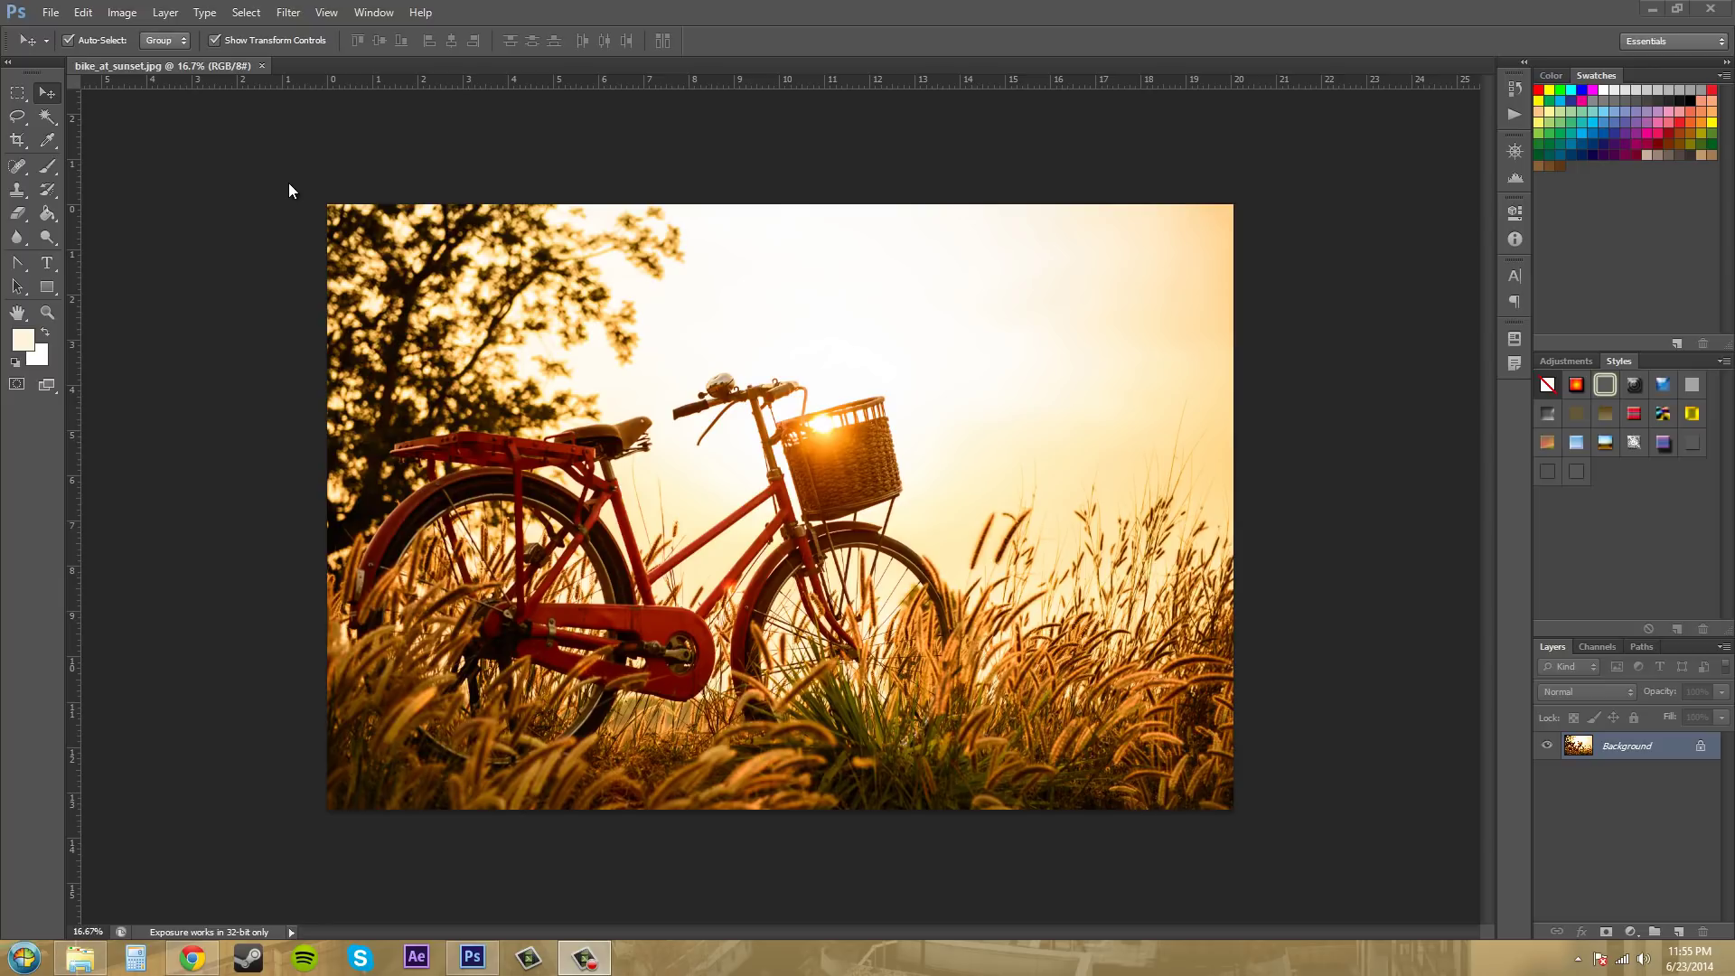
Open Edit > Presets > Preset Manager and review the loaded Brushes presets
left_click(79, 14)
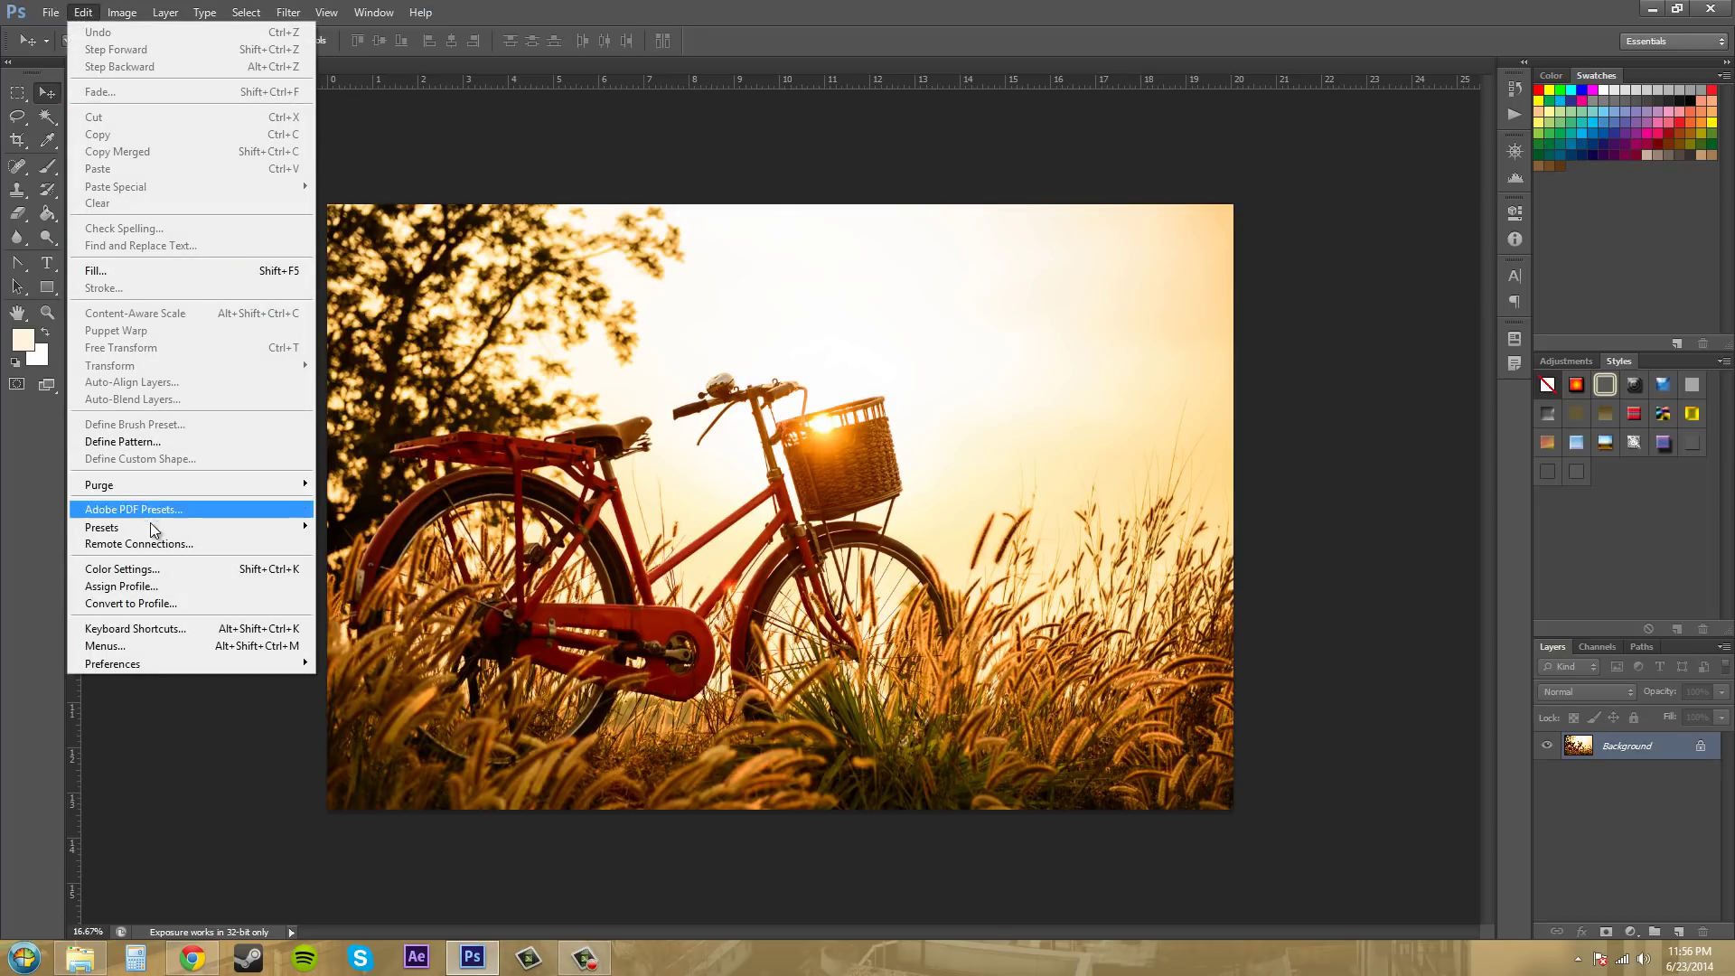
mouse_move(150, 526)
left_click(344, 524)
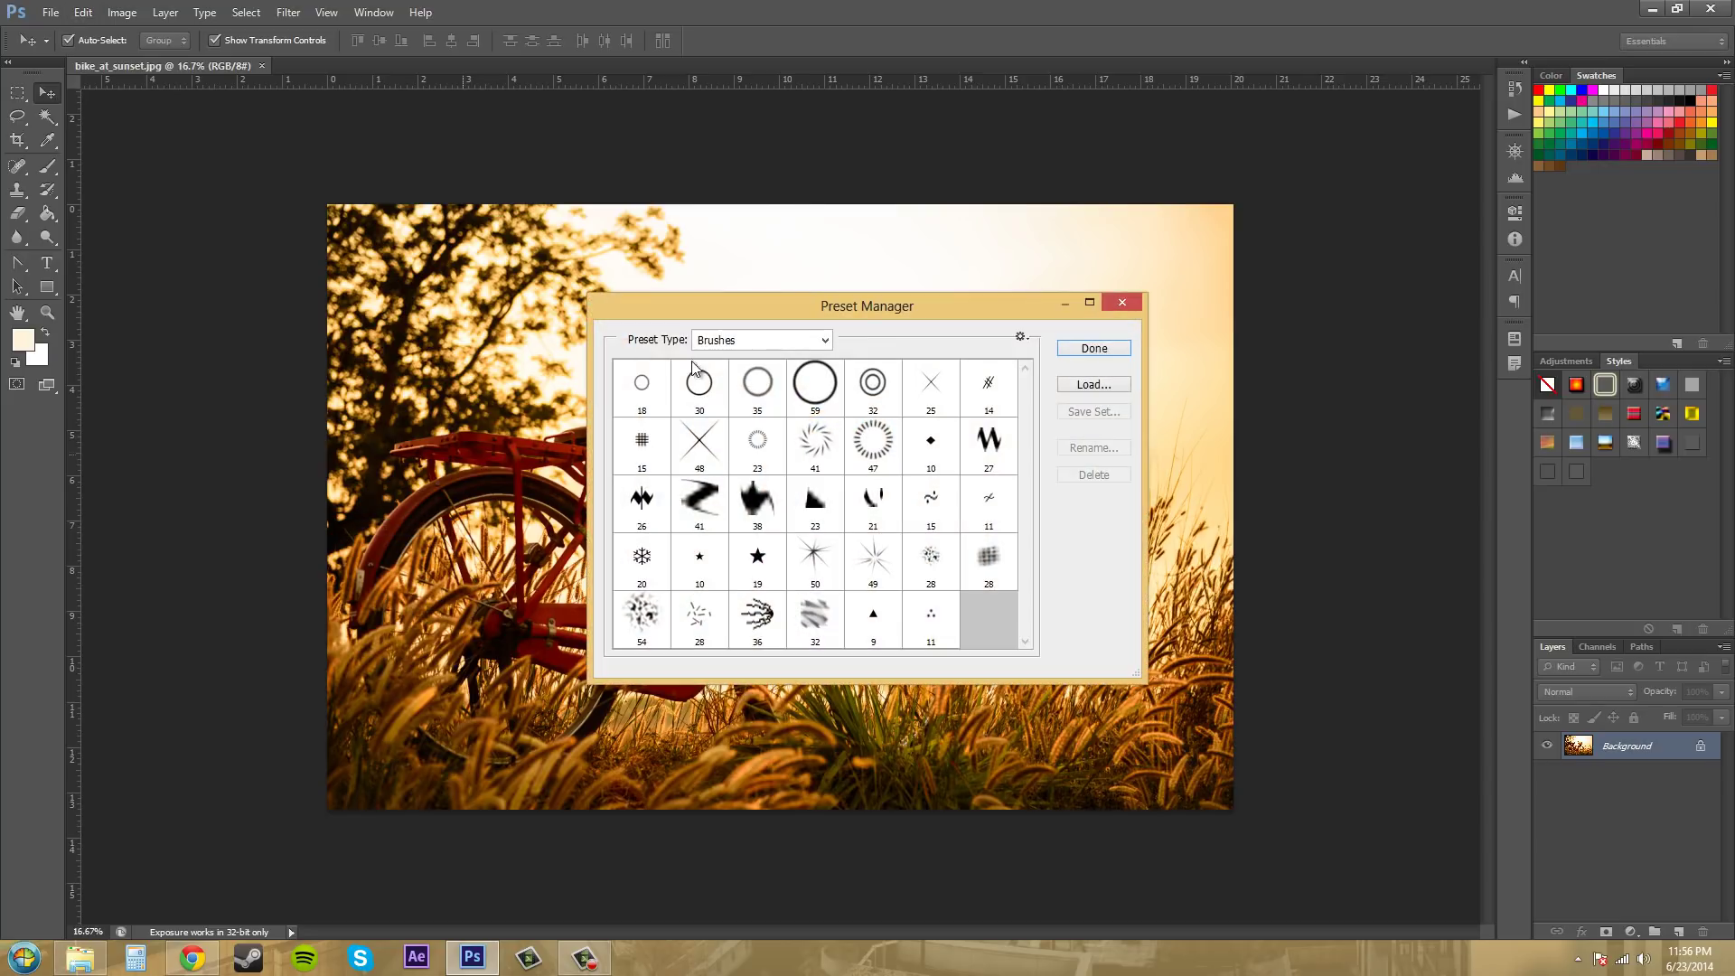
left_click(825, 341)
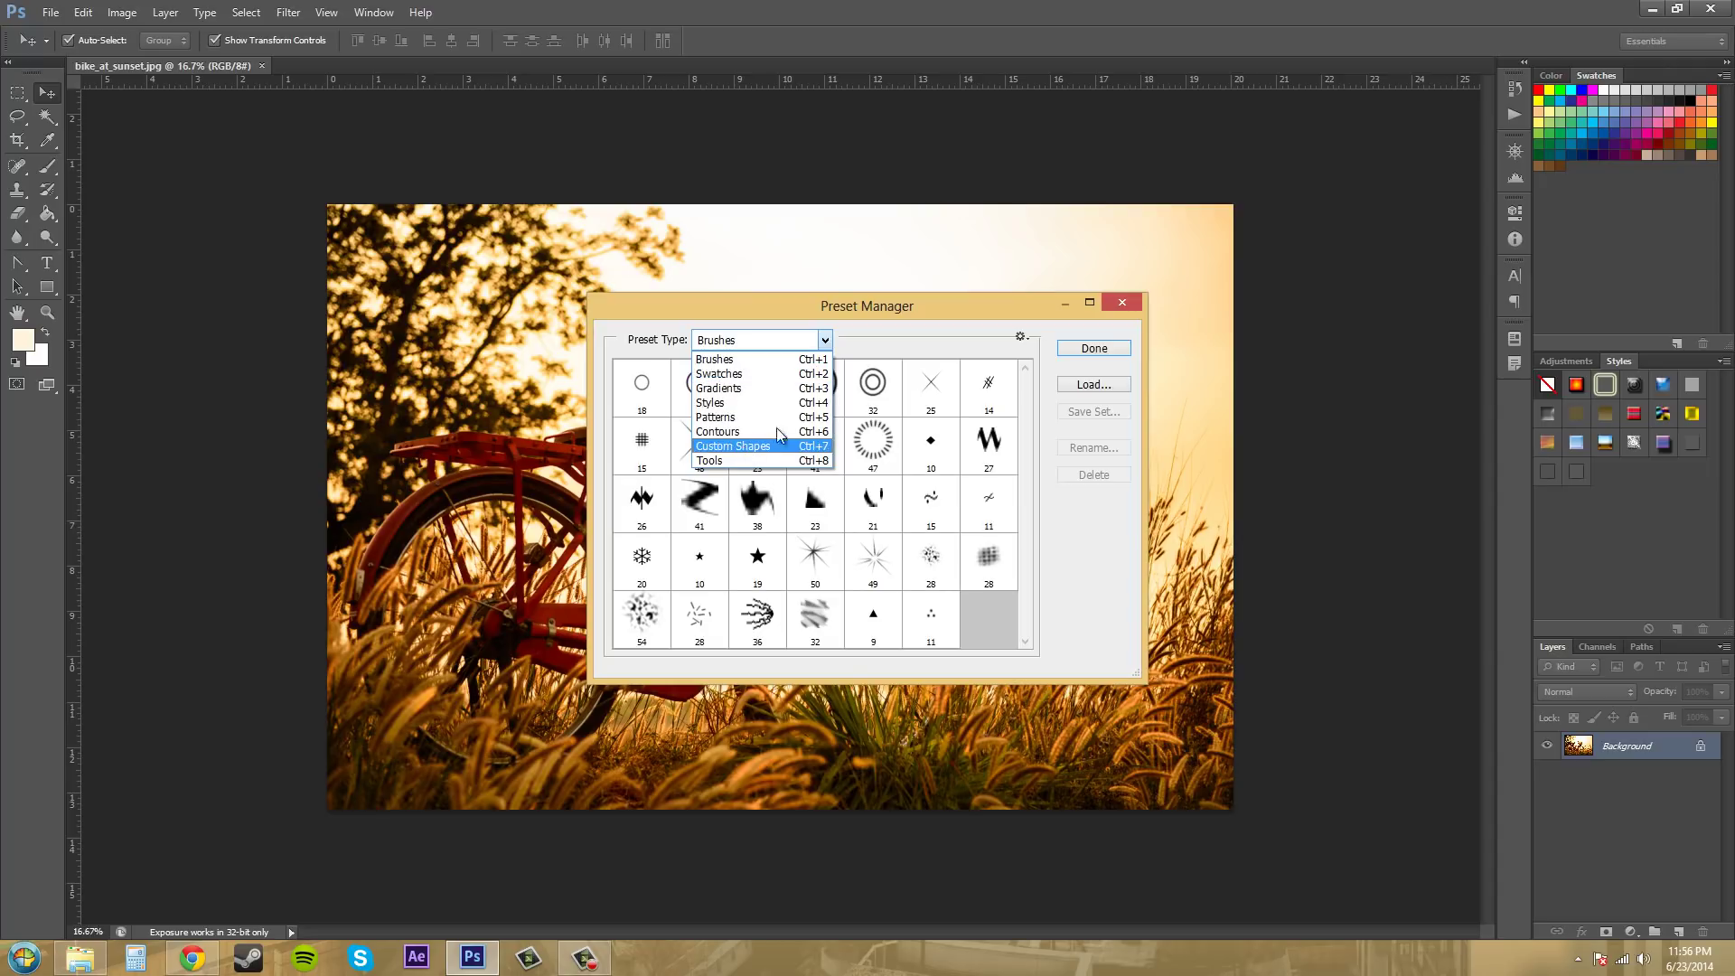
left_click(768, 360)
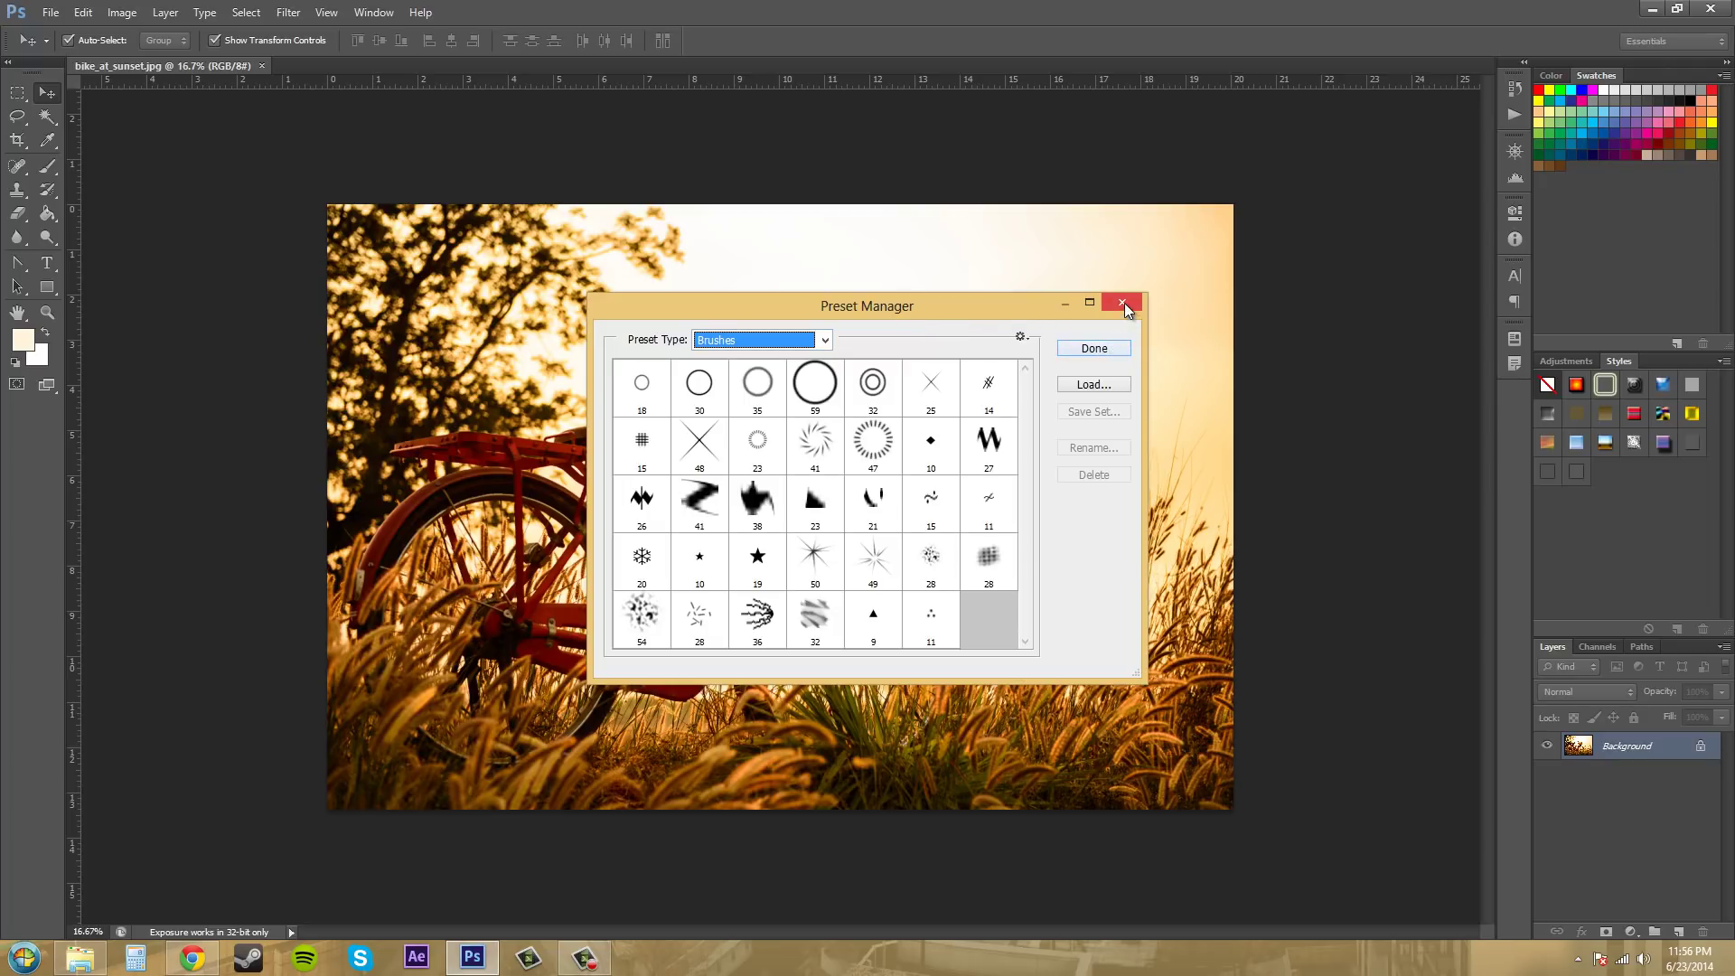
left_click(824, 340)
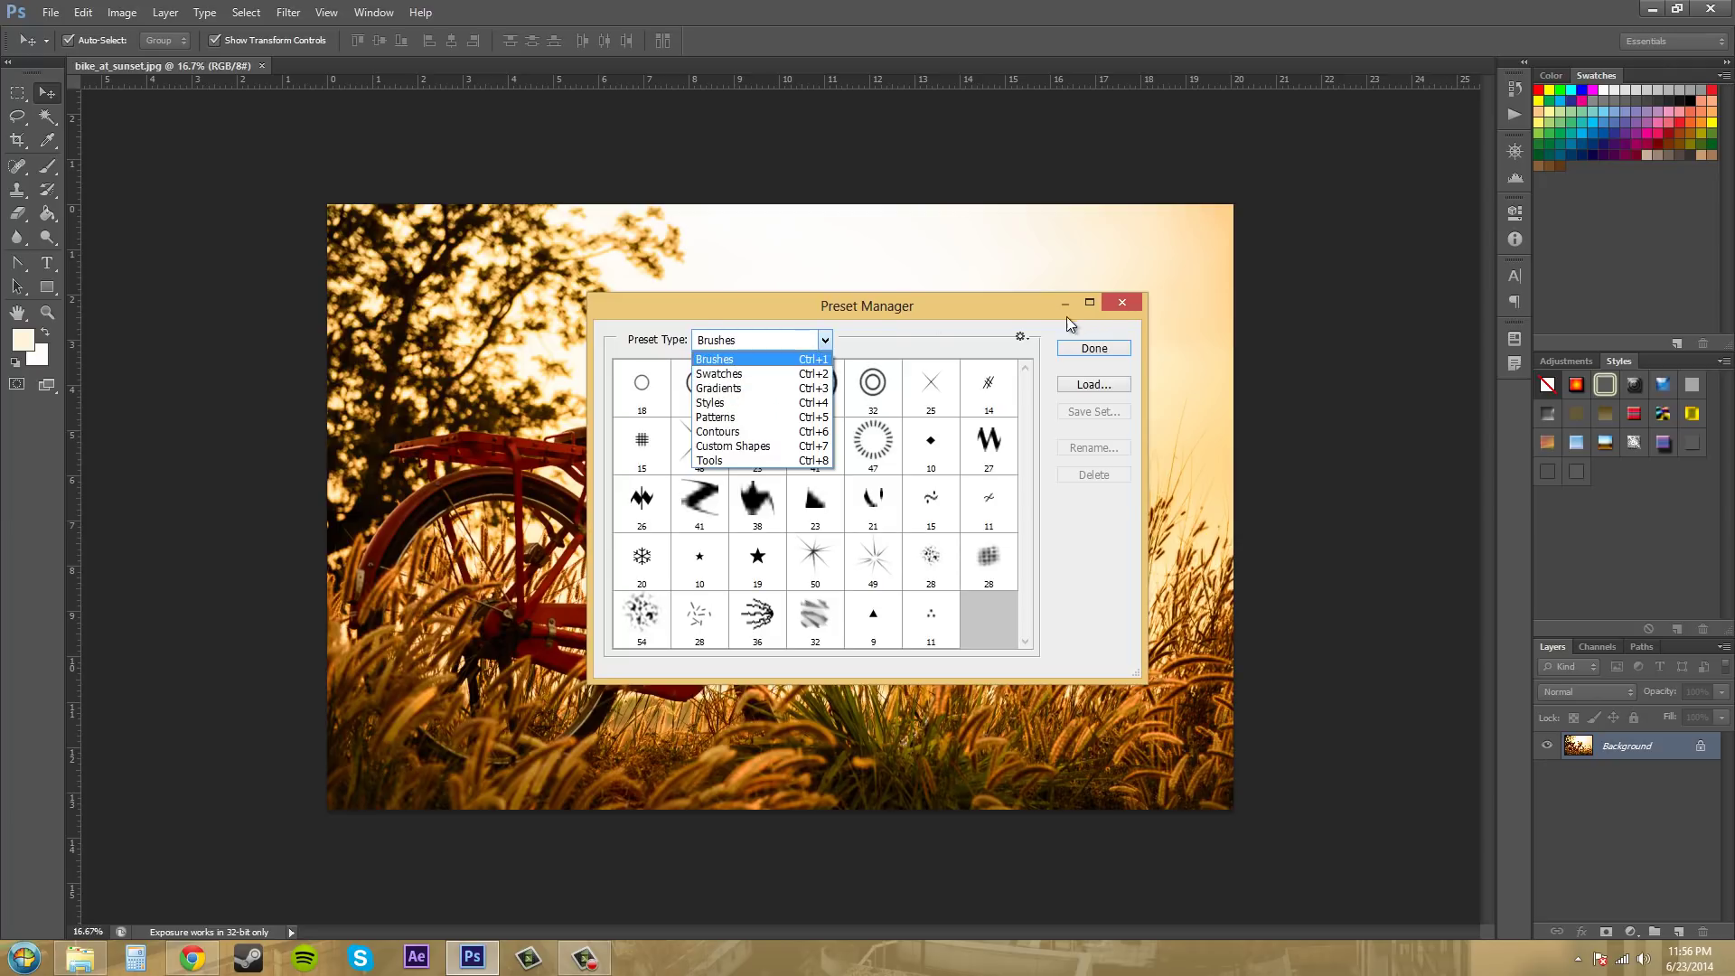
left_click(1116, 302)
Close the Preset Manager
left_click(1120, 303)
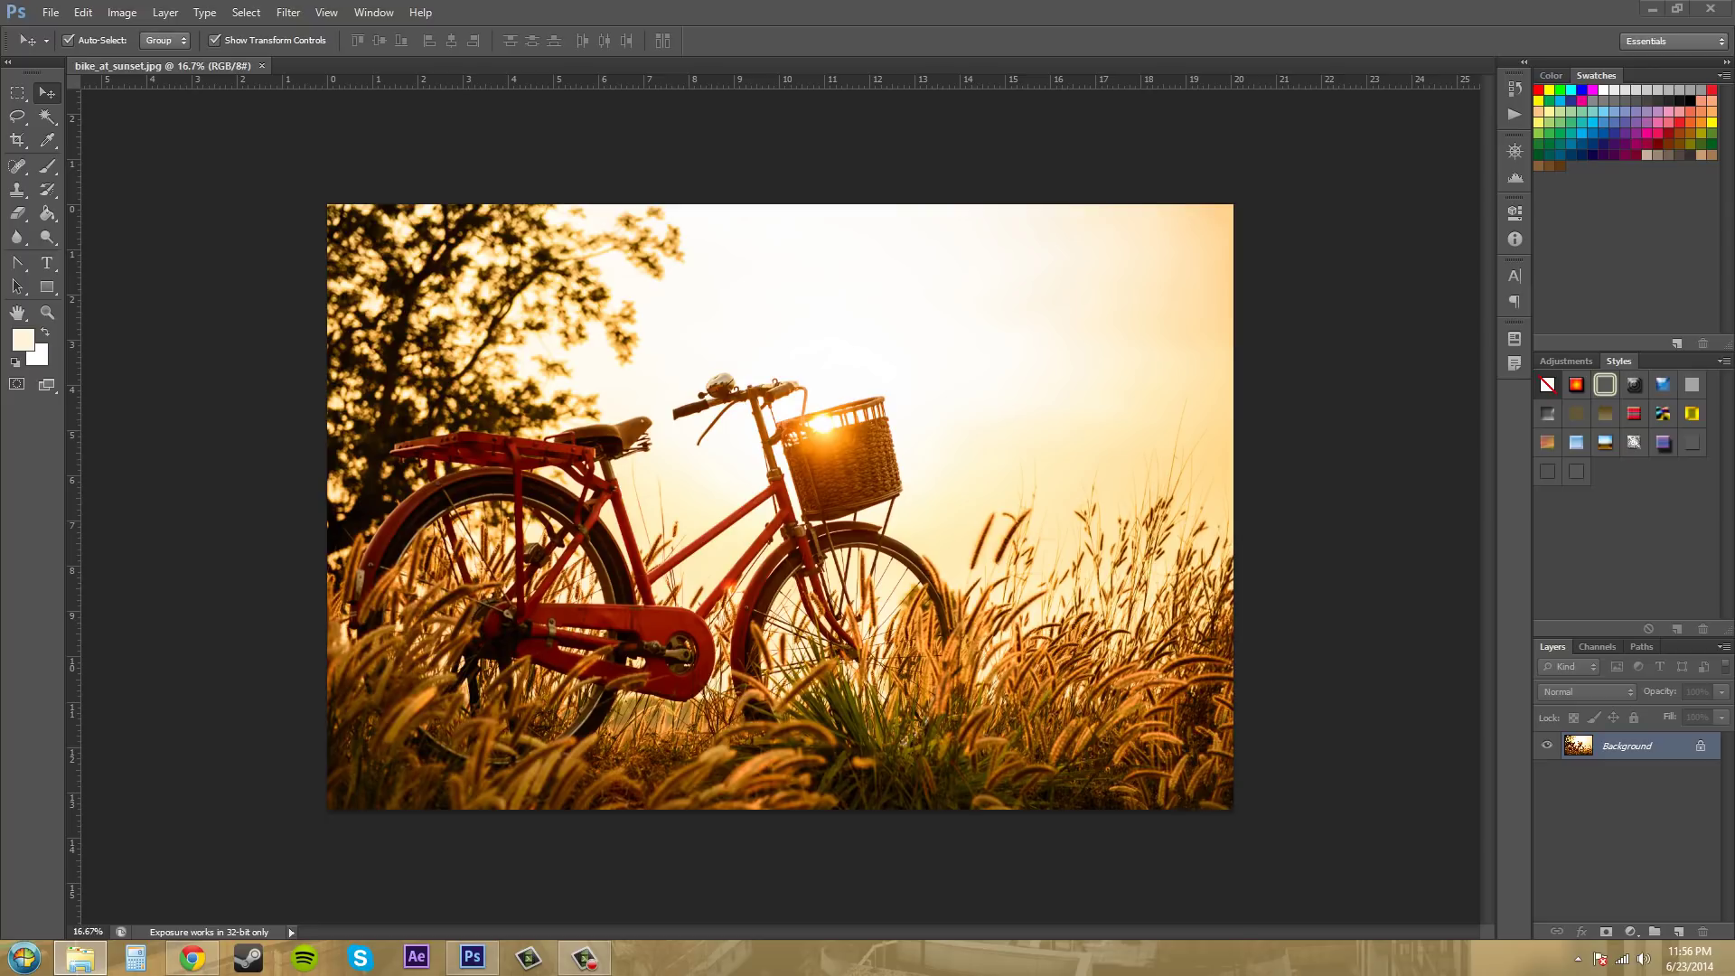
Center the Explorer window showing the Photoshop Brushes folder and its 50 brush subfolders
mouse_move(1734, 99)
left_mouse_down()
mouse_move(1183, 107)
mouse_move(970, 133)
left_mouse_up()
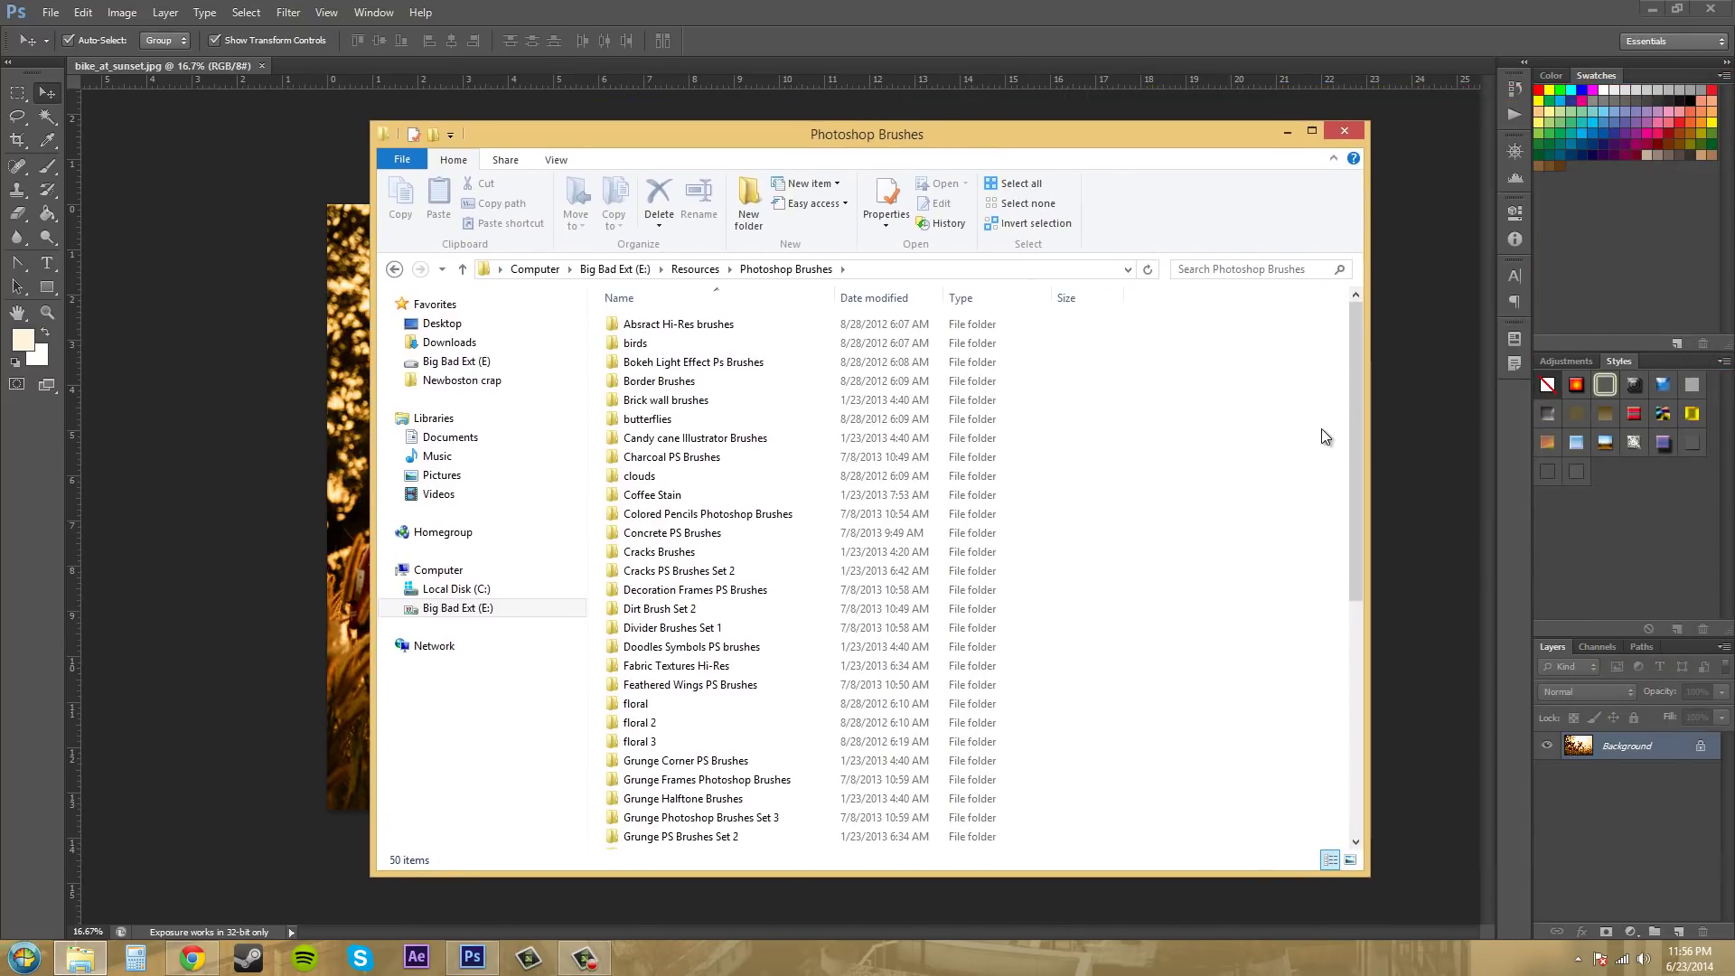
mouse_move(1352, 378)
left_mouse_down()
mouse_move(1337, 658)
mouse_move(1379, 396)
mouse_move(1359, 340)
left_mouse_up()
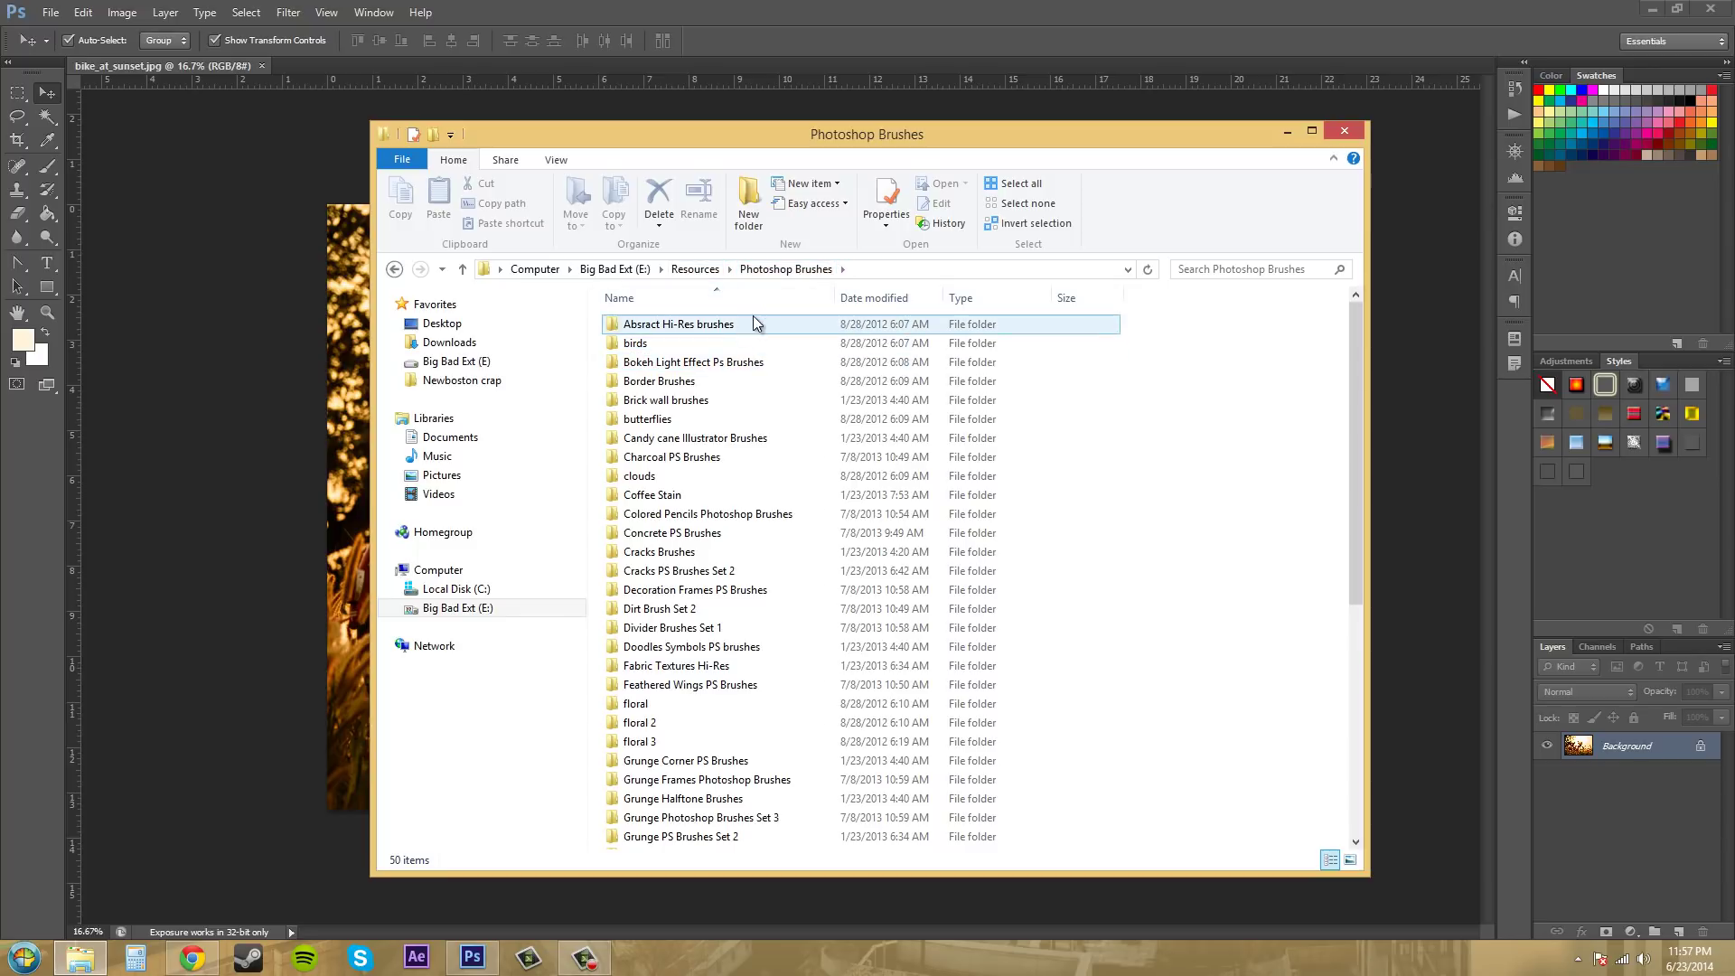
left_click(695, 269)
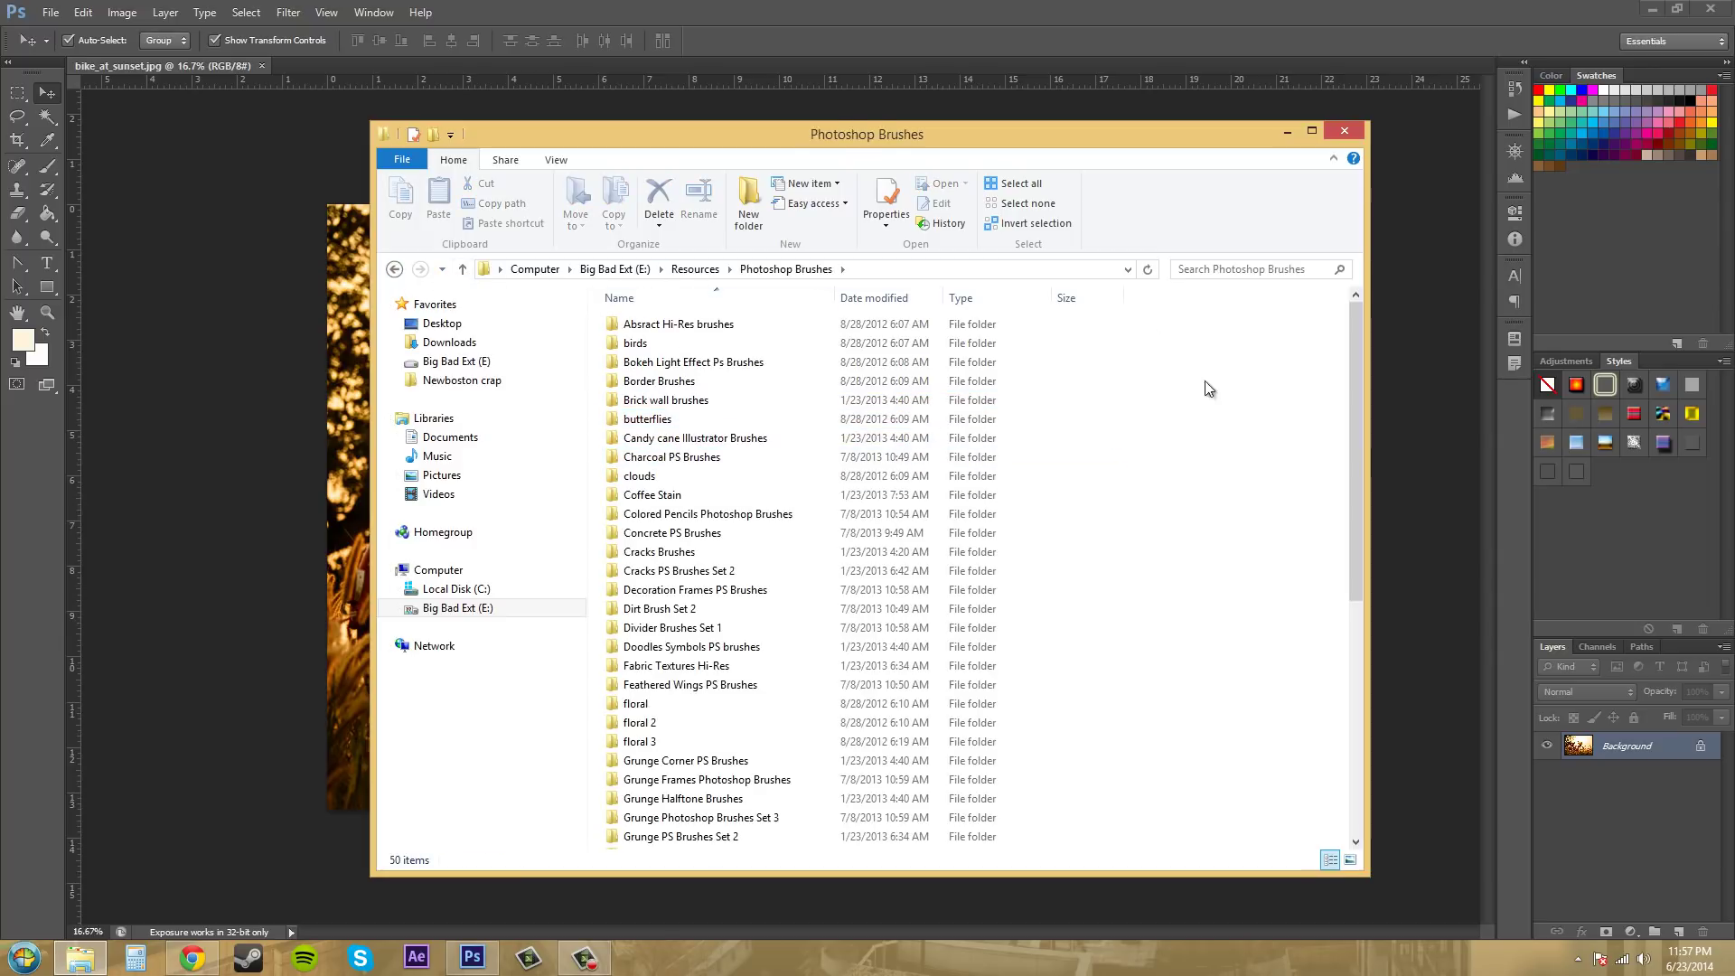
mouse_move(667, 134)
left_mouse_down()
mouse_move(1731, 193)
mouse_move(974, 176)
left_mouse_up()
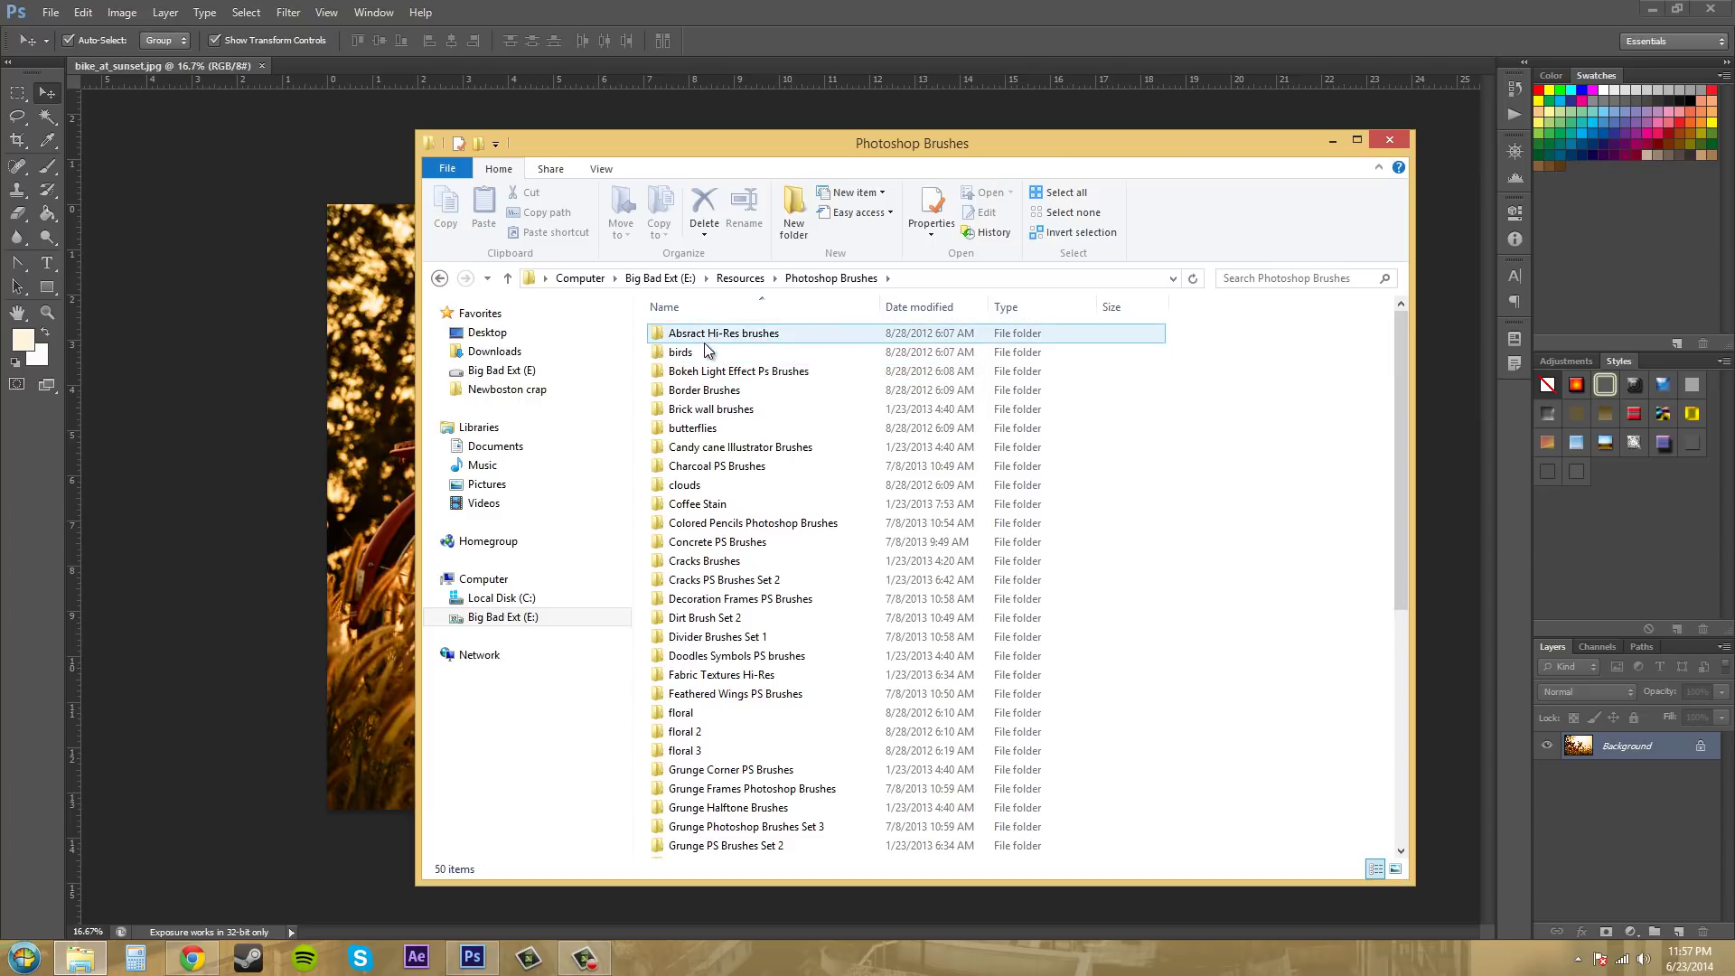
Open the Brick wall brushes folder, select its .abr file, and move the window aside
left_click(720, 413)
double_click(720, 413)
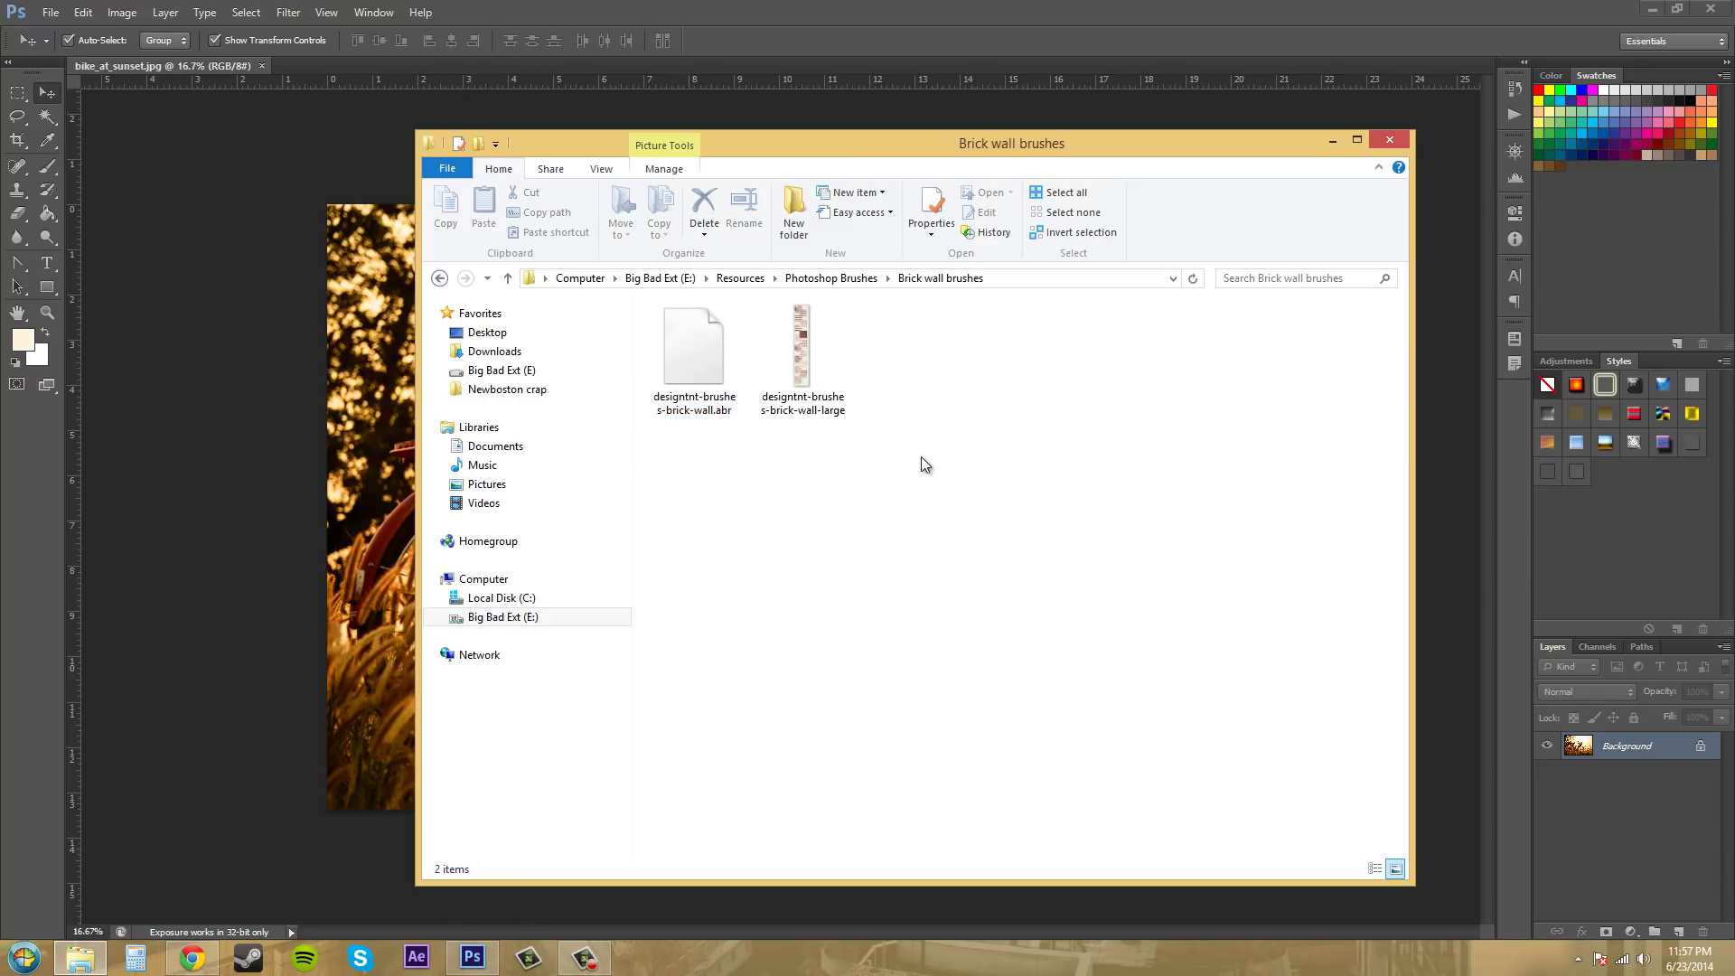
left_click(696, 407)
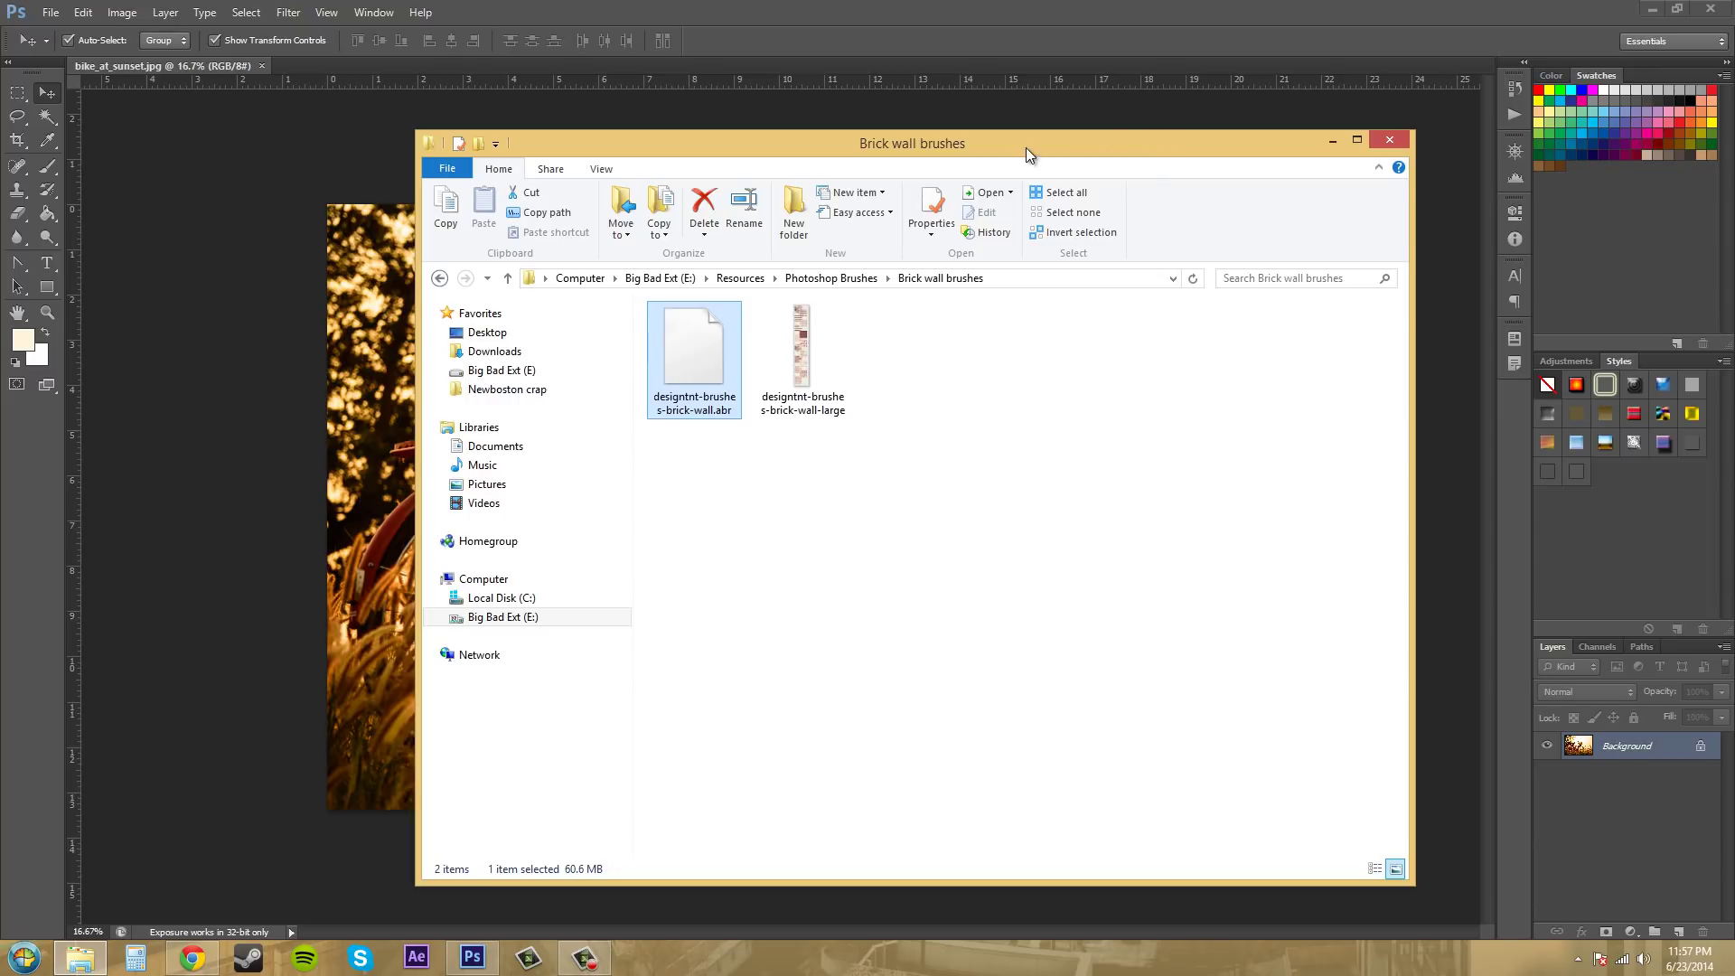
left_click_drag(1020, 149, 1321, 149)
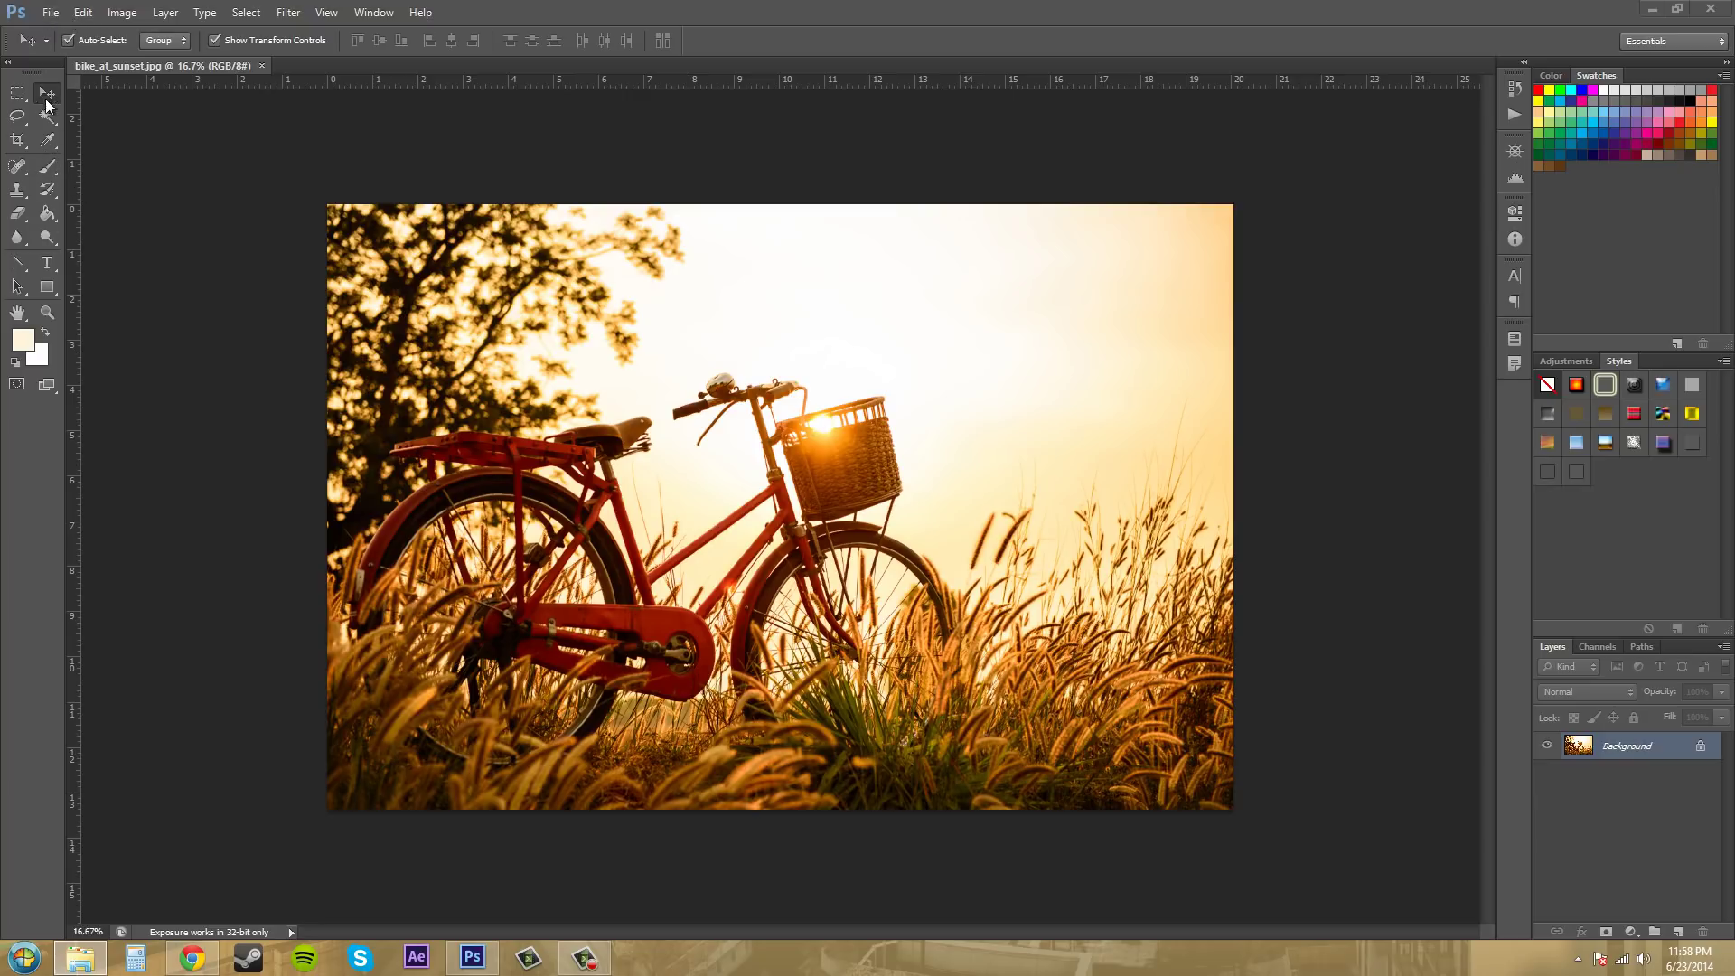
Select the Brush Tool with the snowflake brush tip
left_click(47, 169)
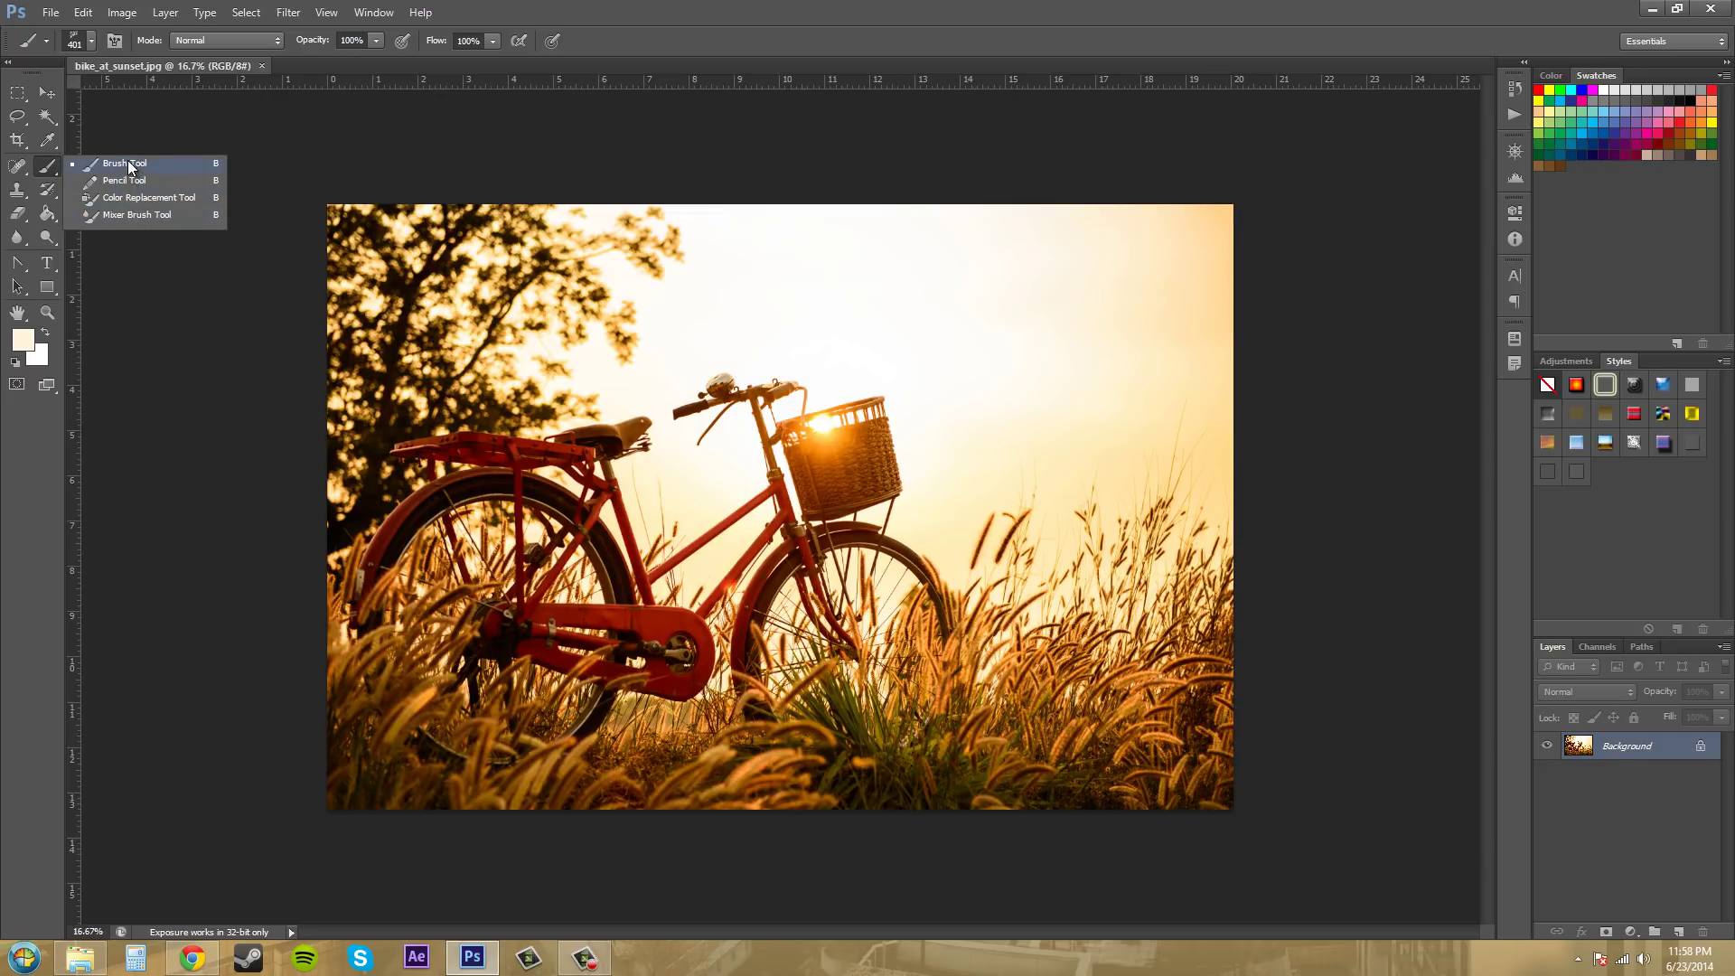
left_click(128, 164)
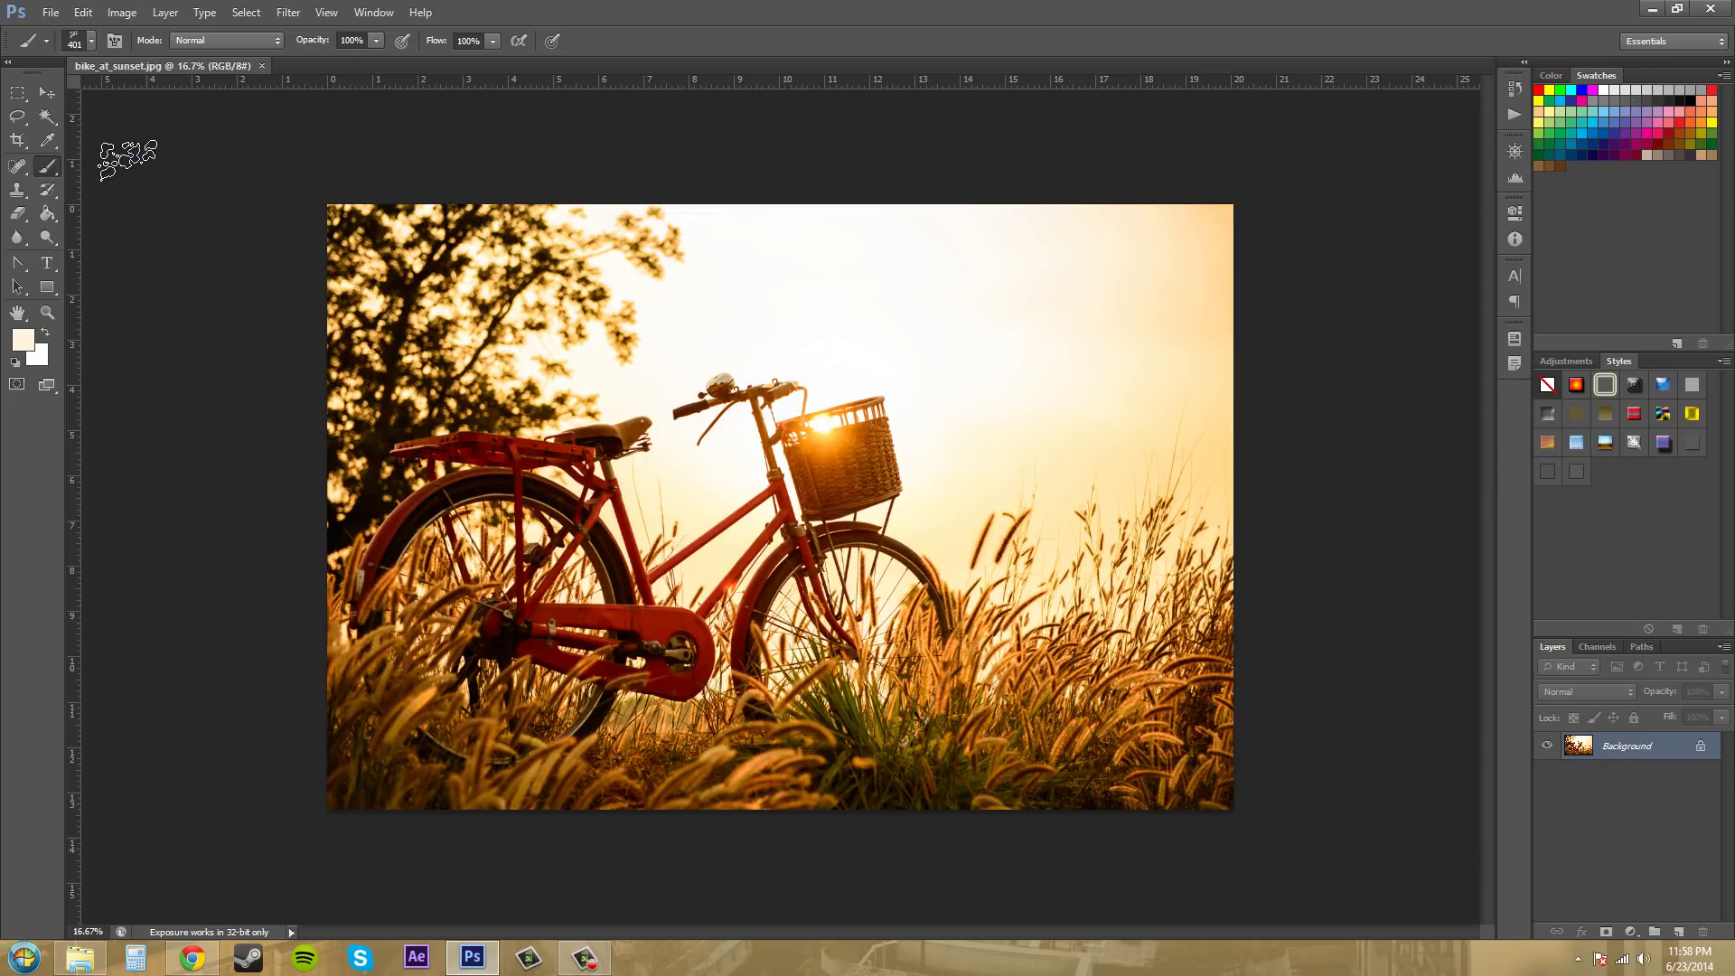
left_click(93, 42)
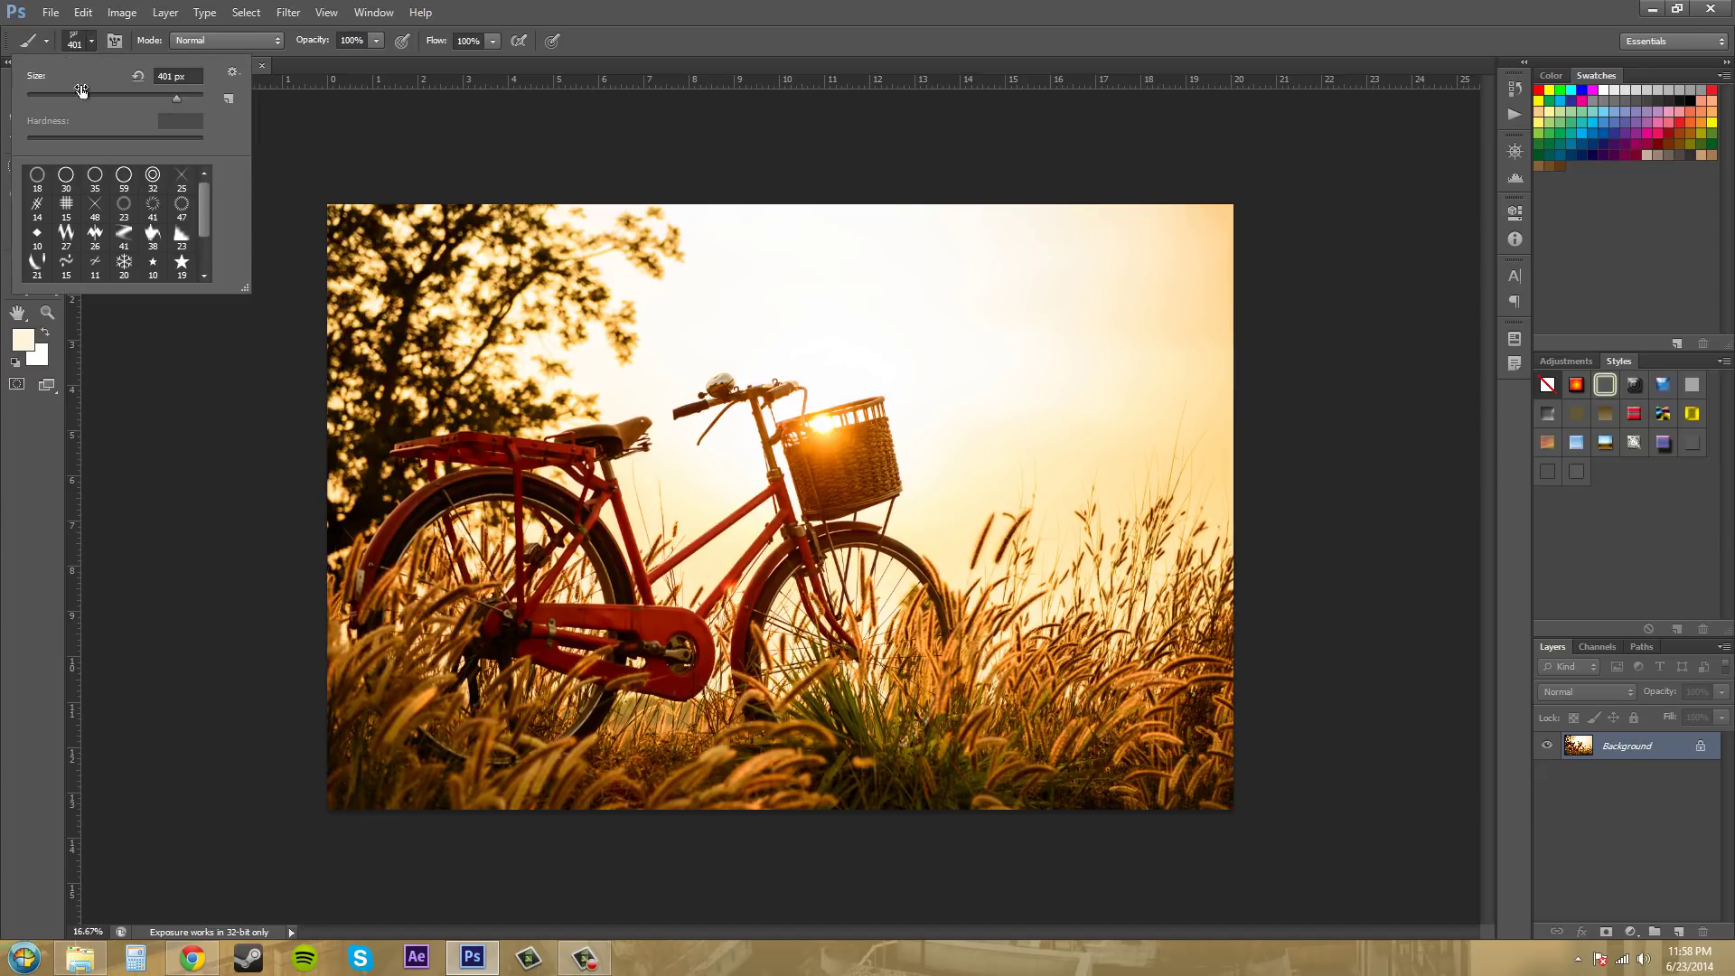
mouse_move(206, 193)
left_mouse_down()
mouse_move(202, 231)
mouse_move(207, 182)
left_mouse_up()
left_click(153, 177)
left_click(152, 234)
left_click(123, 263)
Paint faint snowflake strokes and 453 px stamps across the sky, grass, bicycle and tree
mouse_move(830, 287)
left_mouse_down()
mouse_move(860, 356)
mouse_move(949, 434)
left_mouse_up()
left_click_drag(1048, 378, 967, 302)
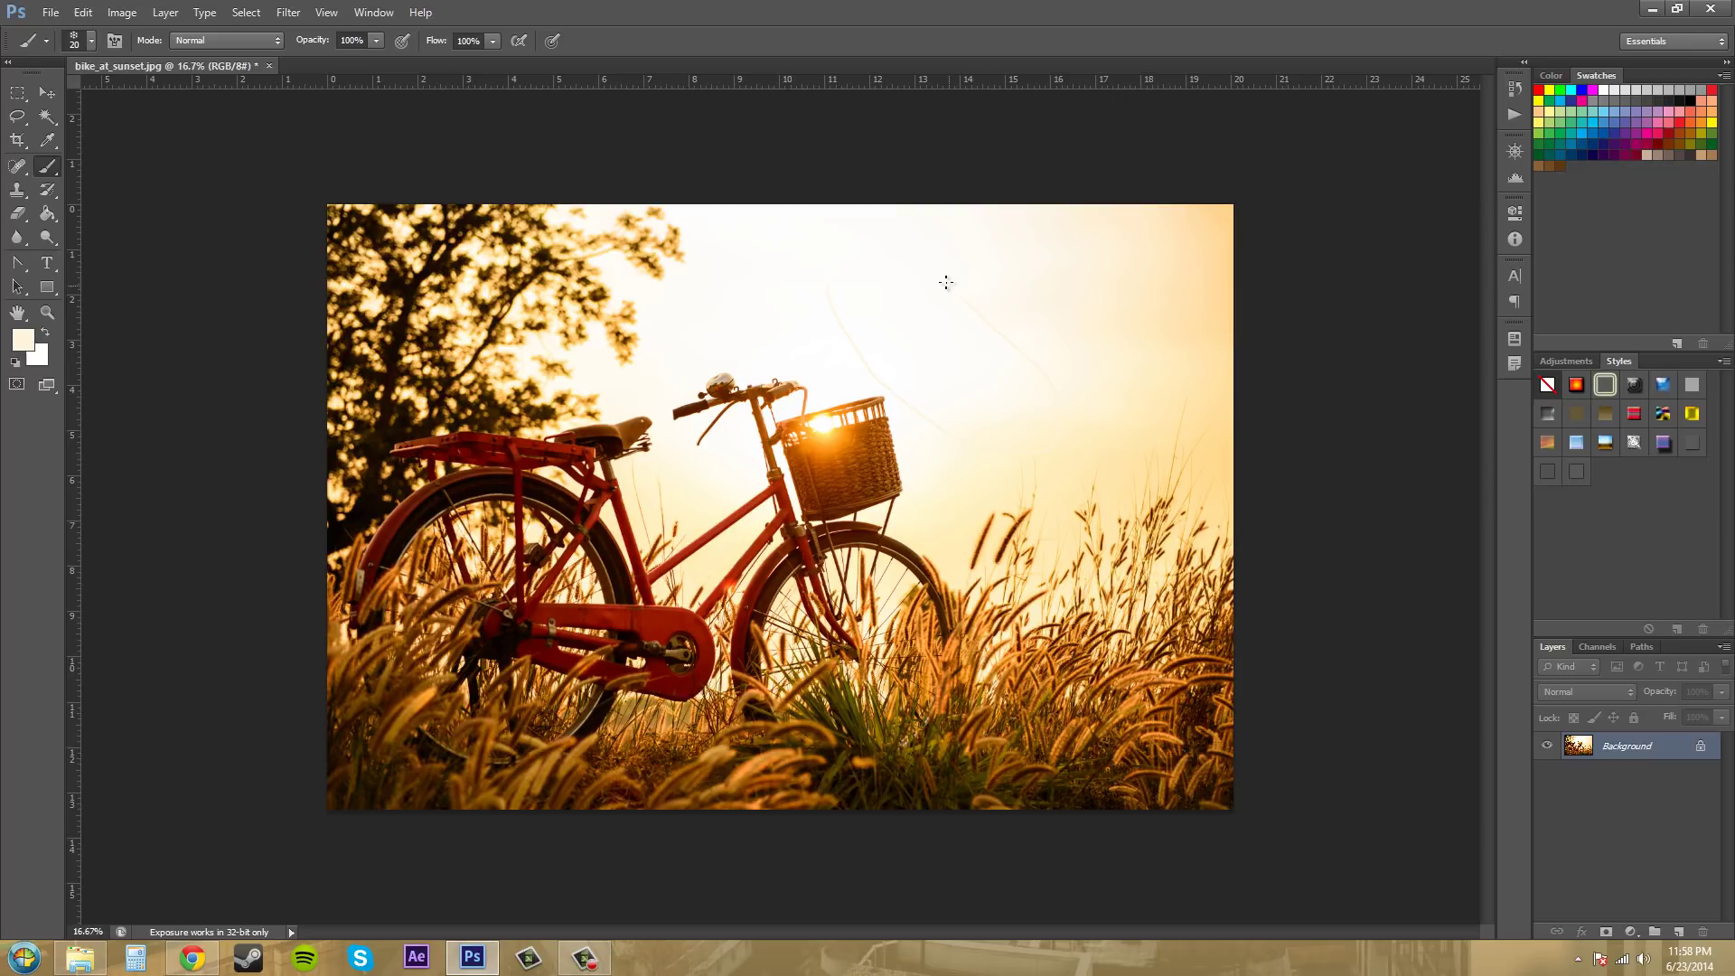
left_click(74, 40)
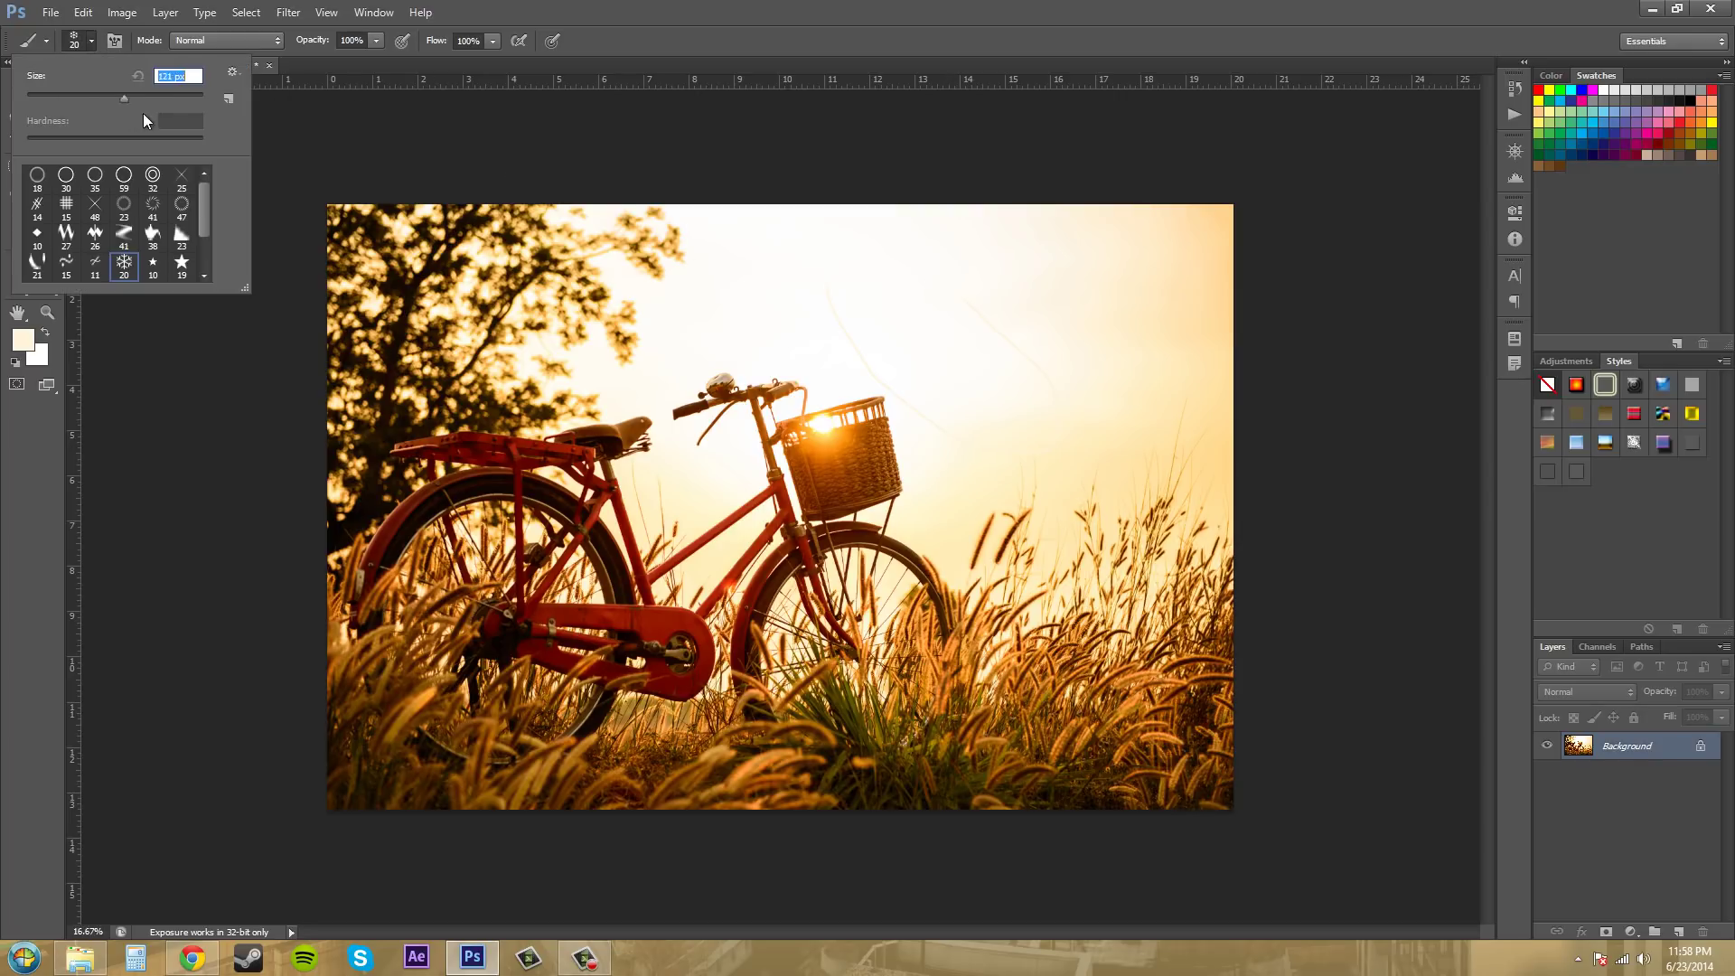
left_click_drag(136, 98, 163, 98)
left_click(736, 294)
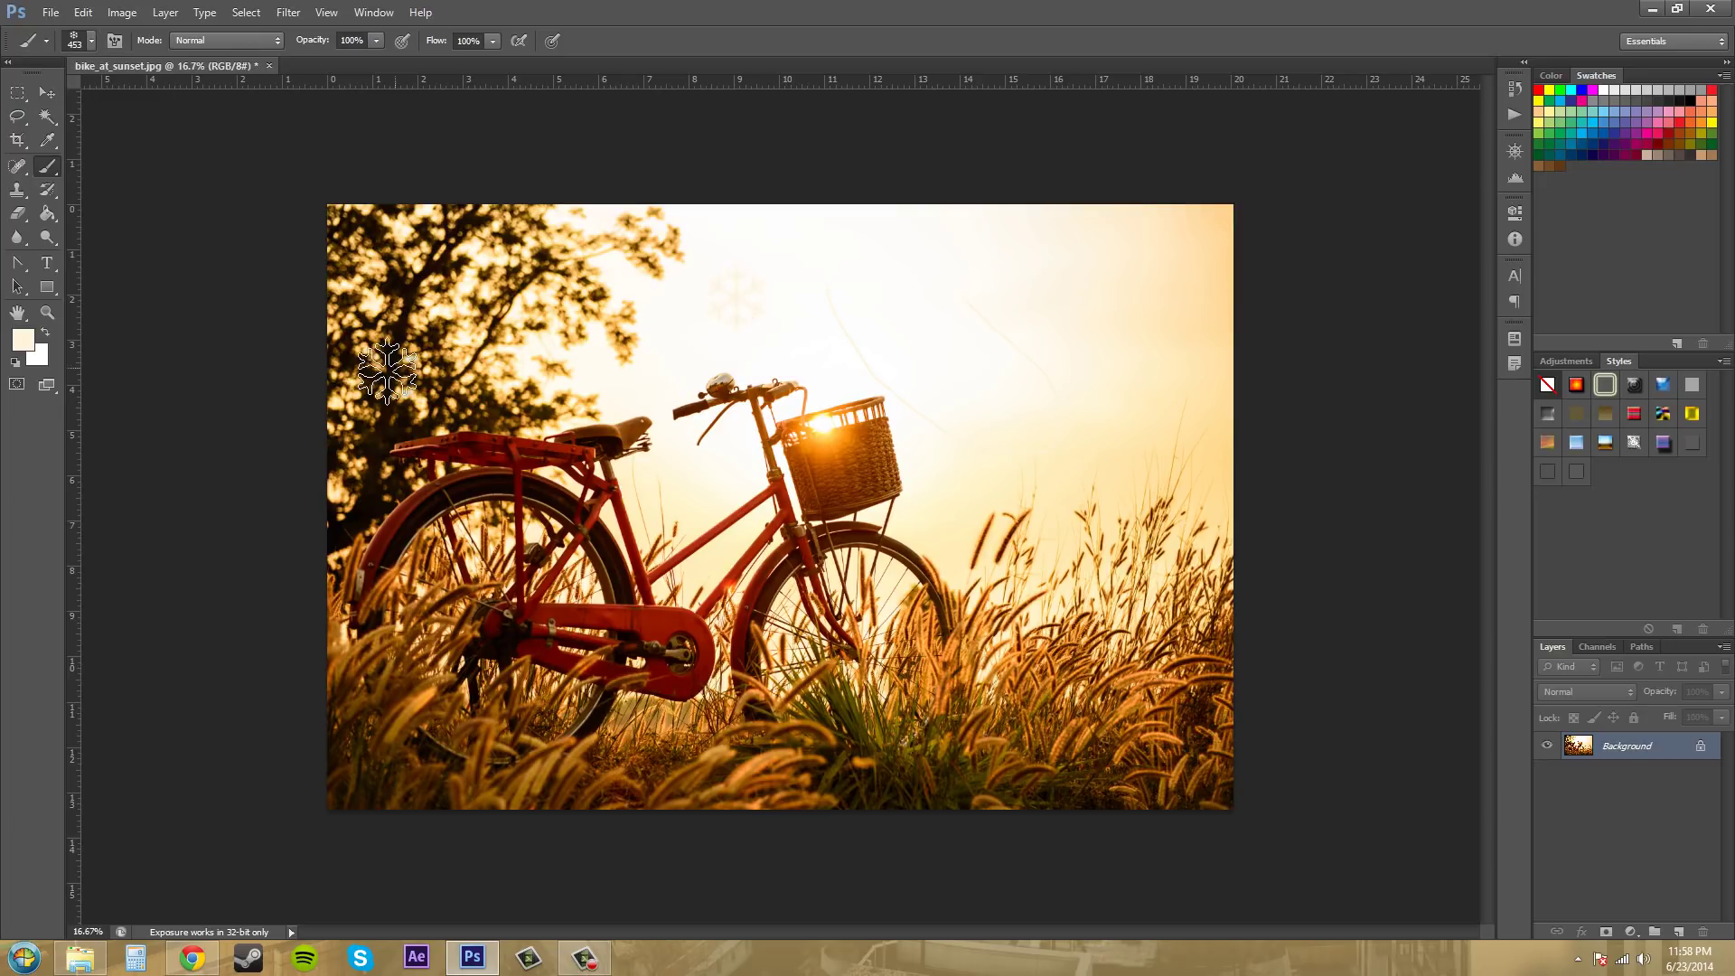
left_click(1157, 291)
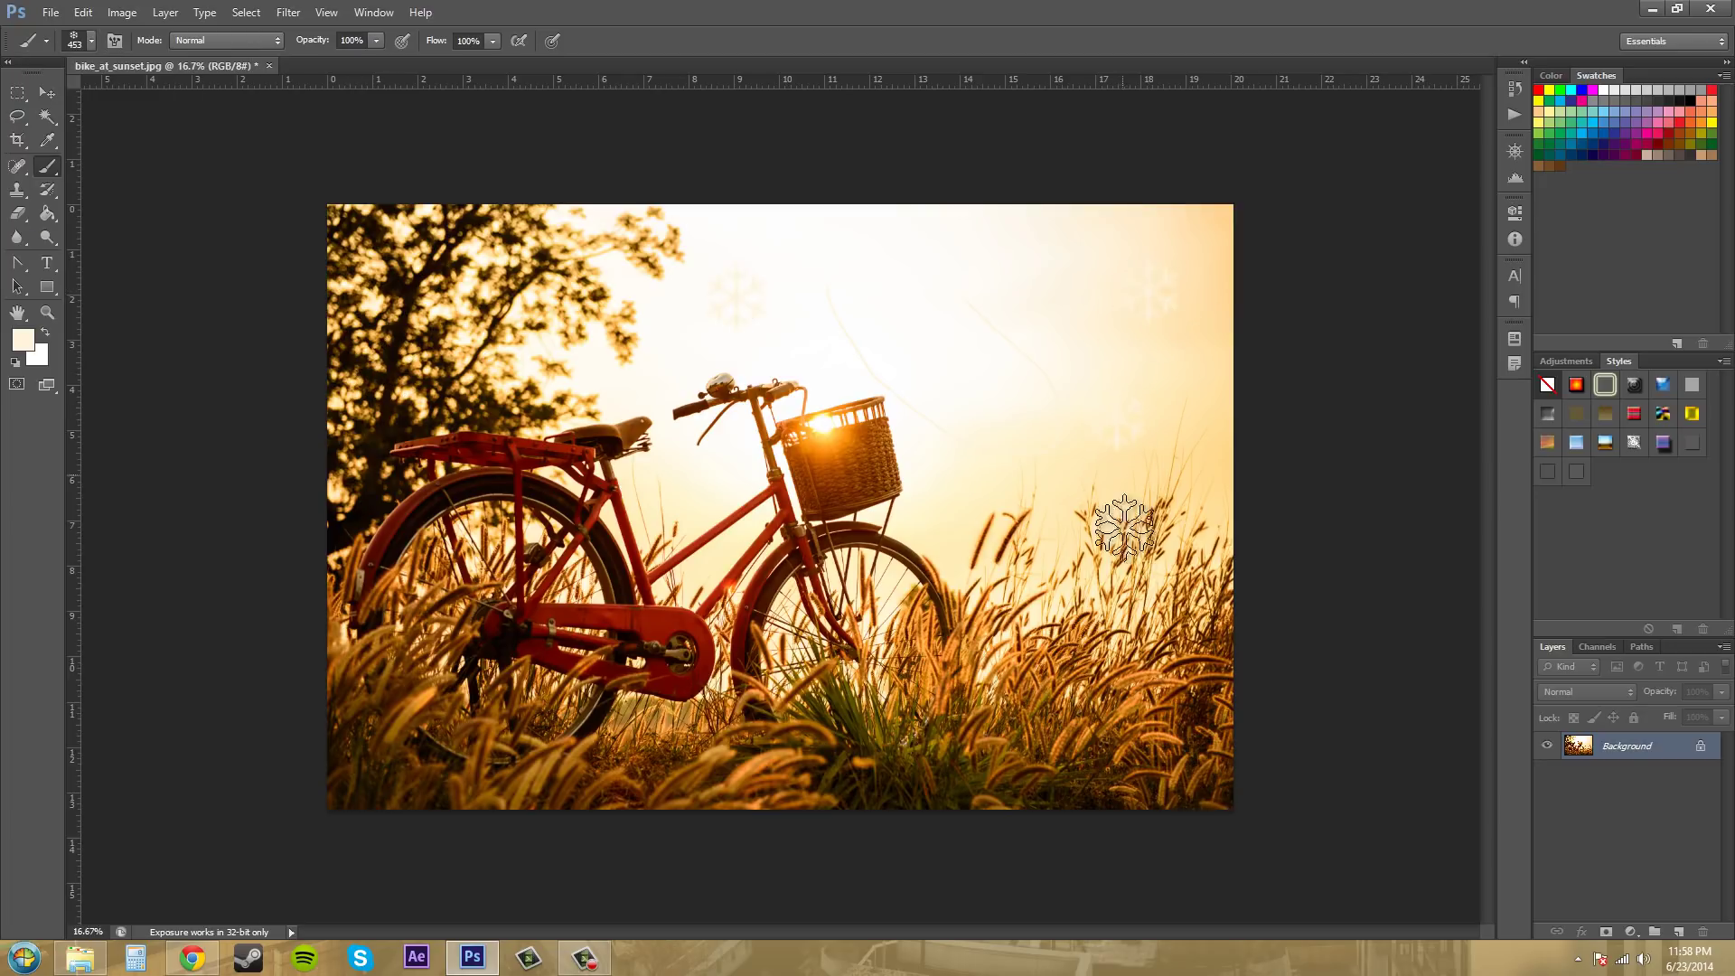
left_click(1124, 567)
left_click(598, 515)
left_click(442, 303)
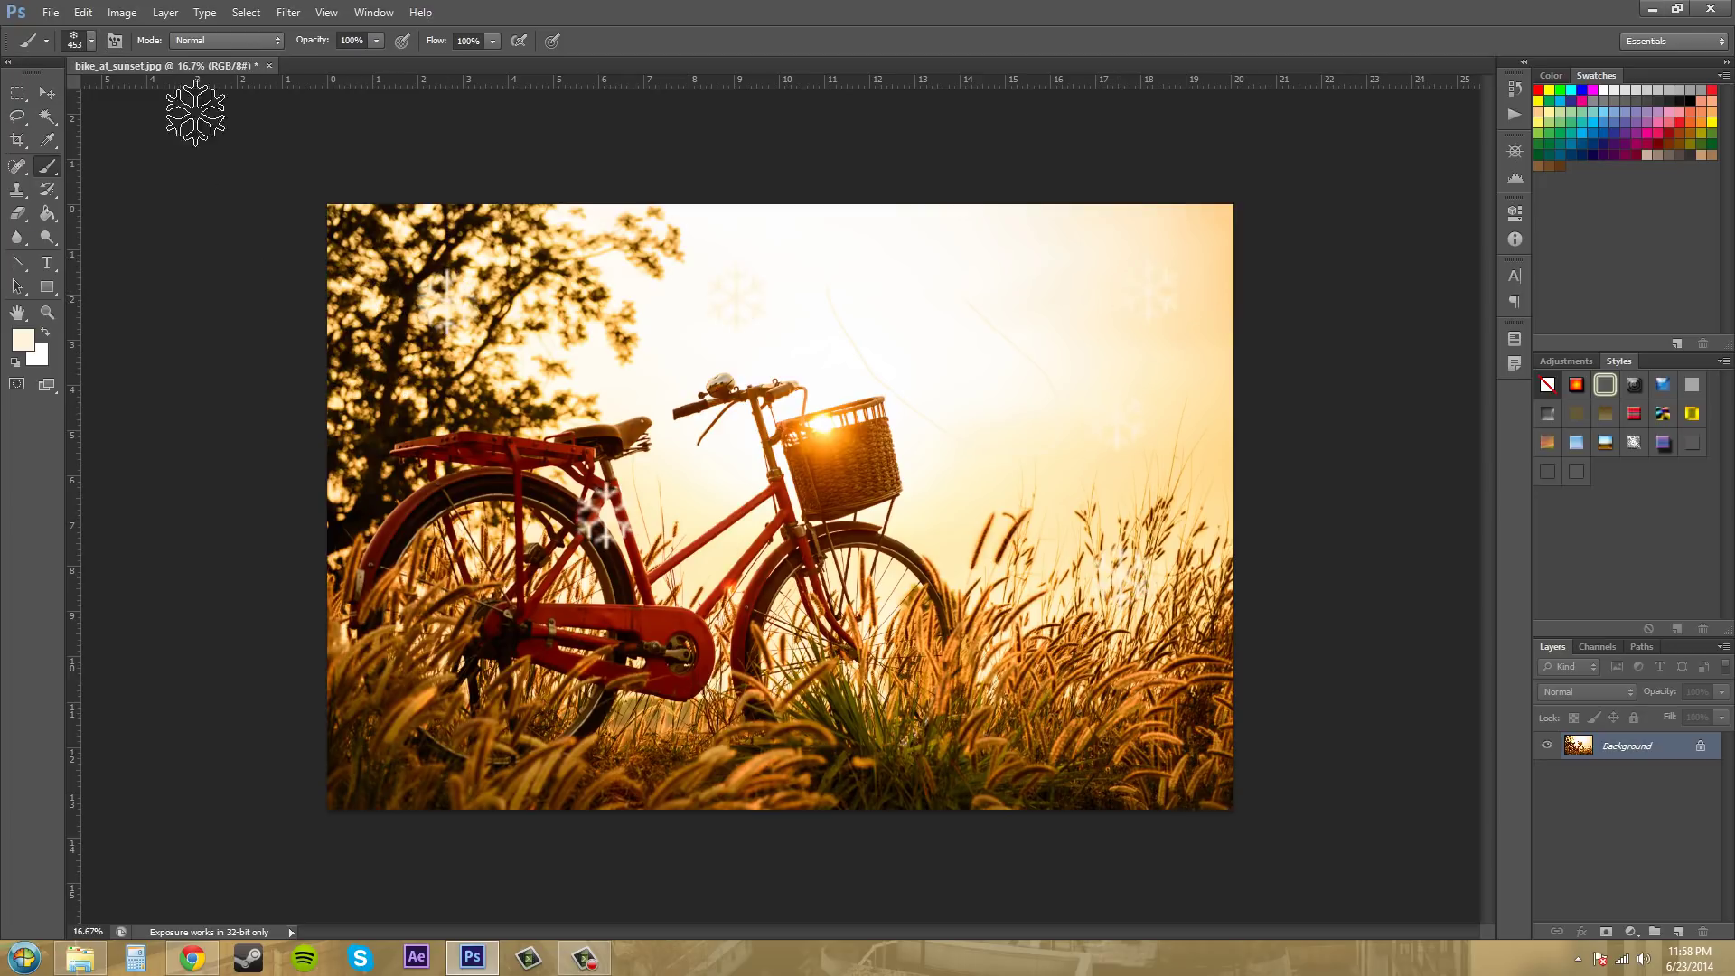
Resize the snowflake brush to 308 px
left_click(90, 43)
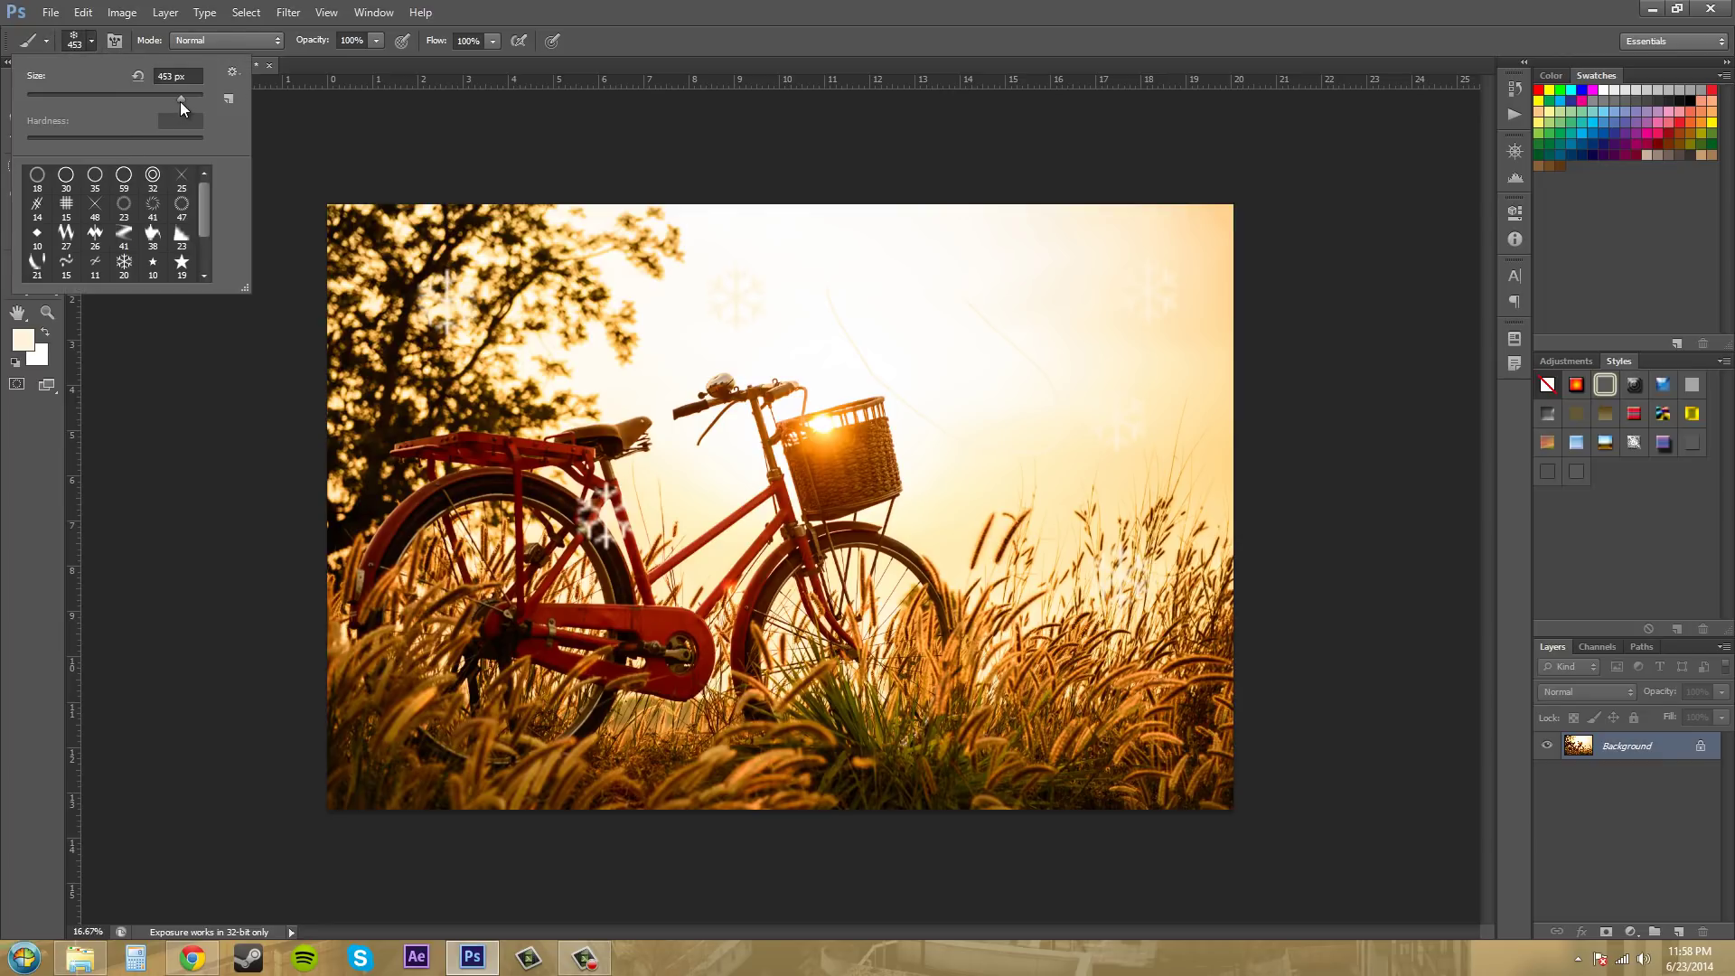
left_click_drag(181, 101, 101, 105)
left_click_drag(168, 105, 173, 106)
Set the foreground colour to black and stamp two black snowflakes in the sky
key("Return")
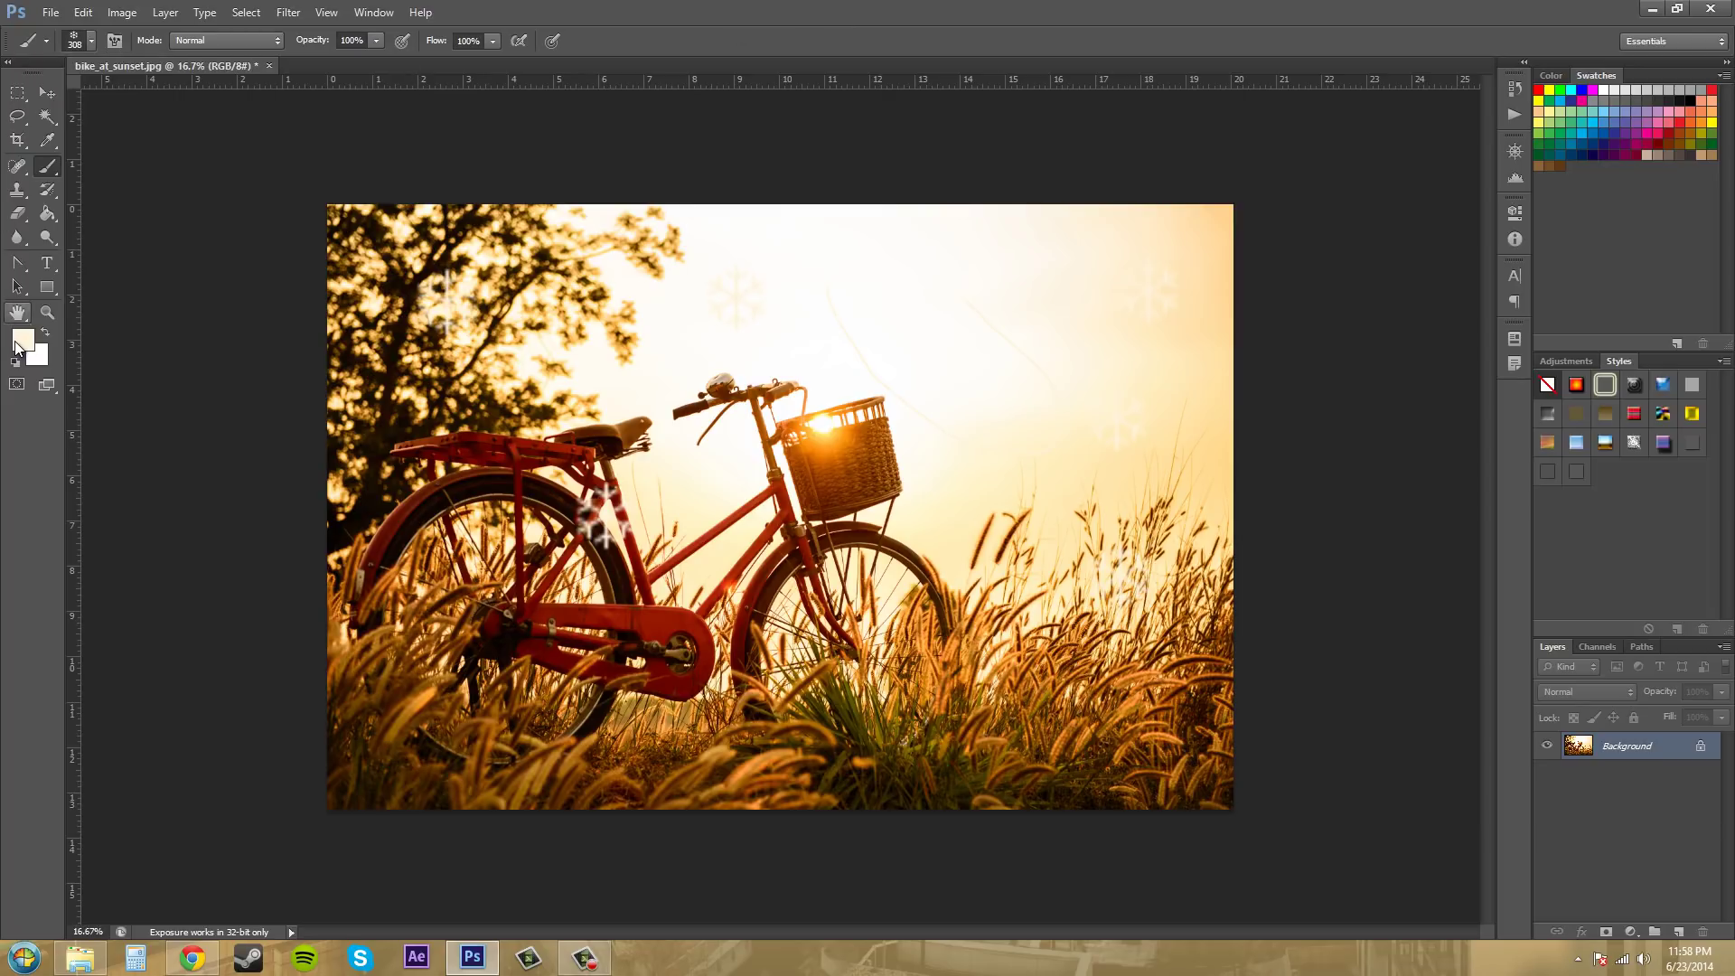
left_click(23, 339)
left_click(683, 580)
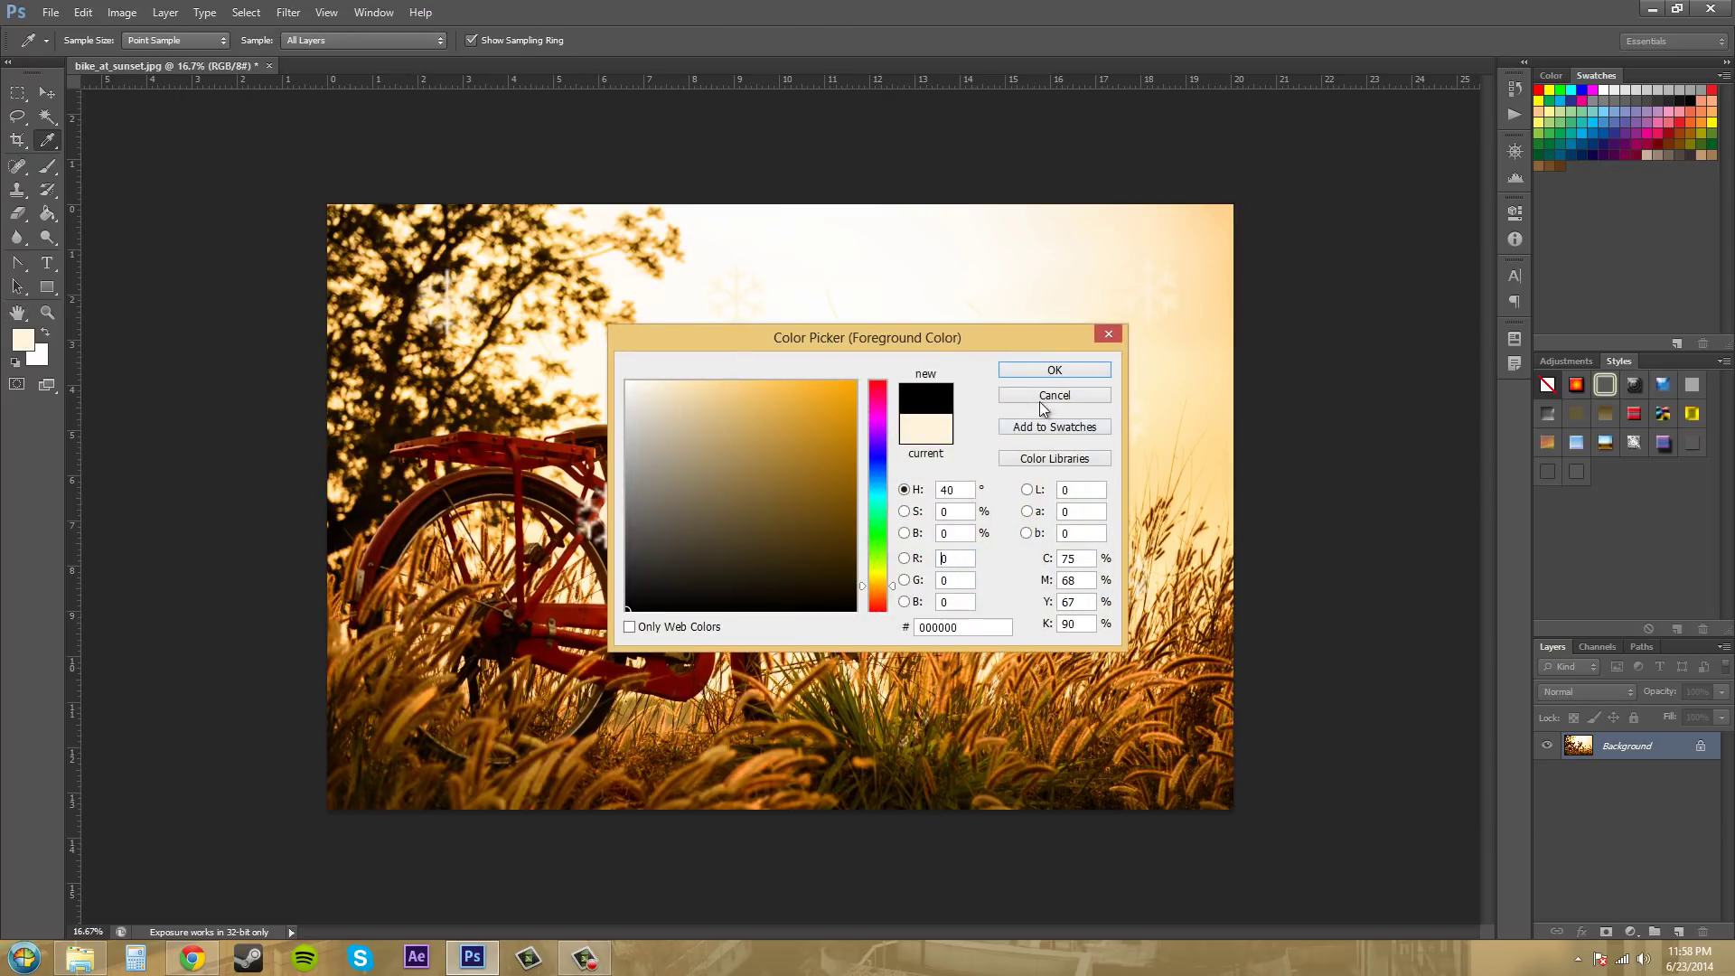
left_click(1053, 369)
left_click(901, 269)
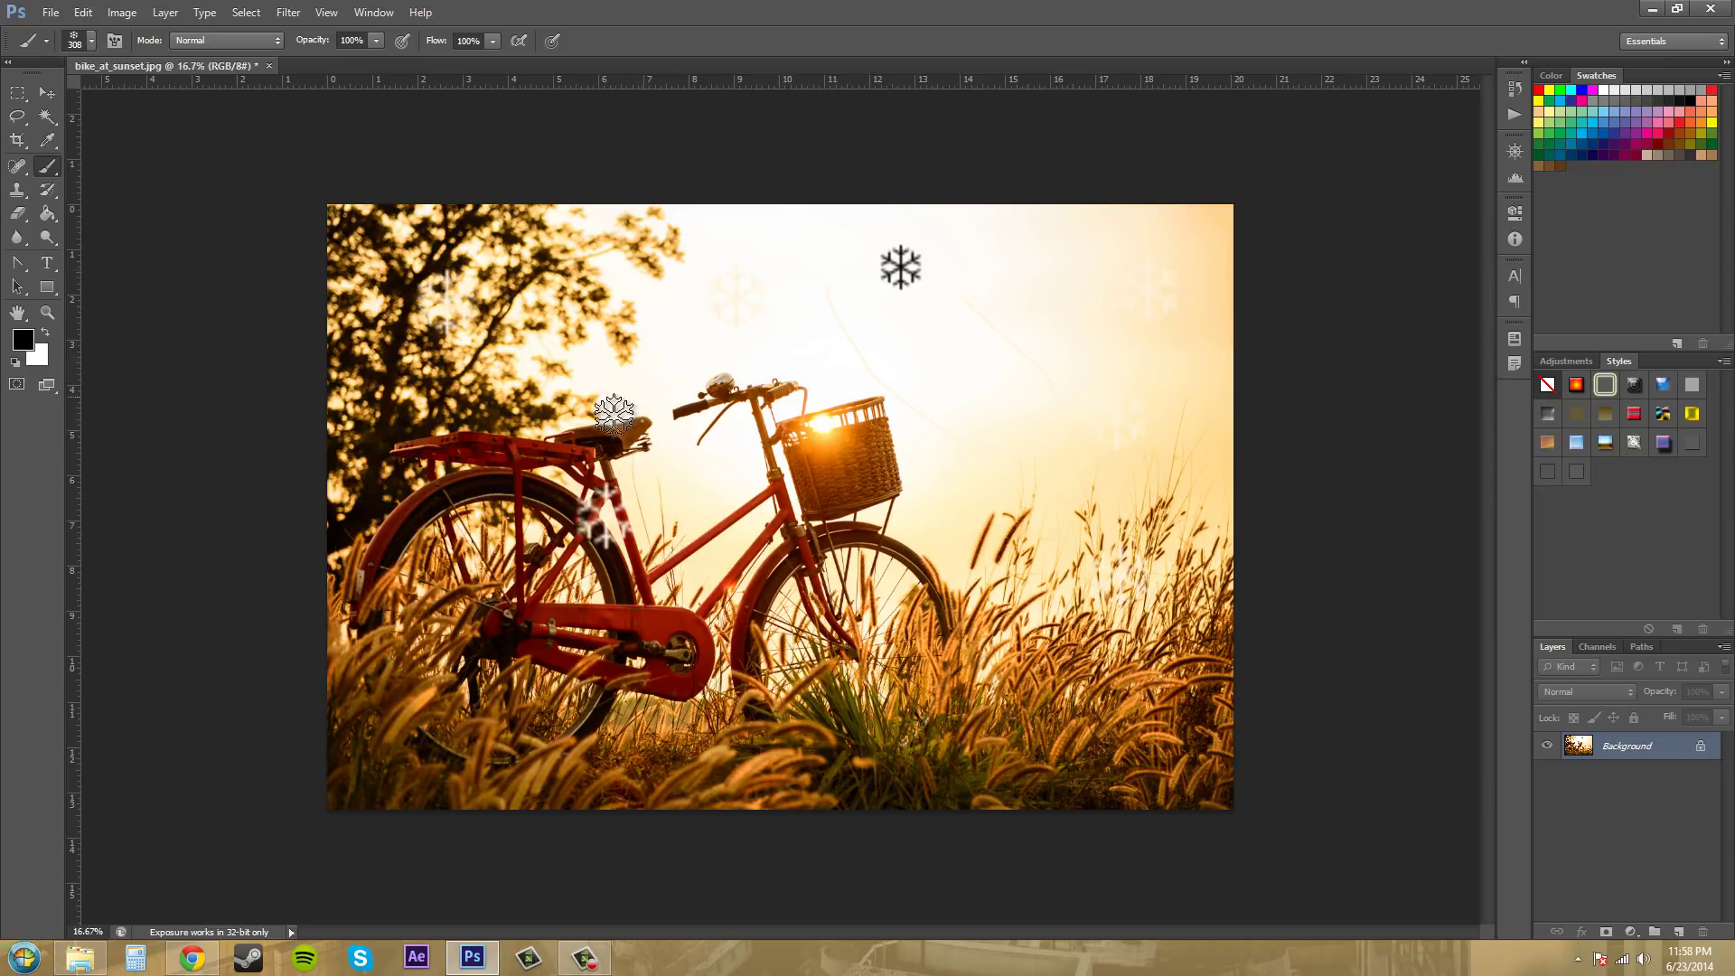
left_click(620, 315)
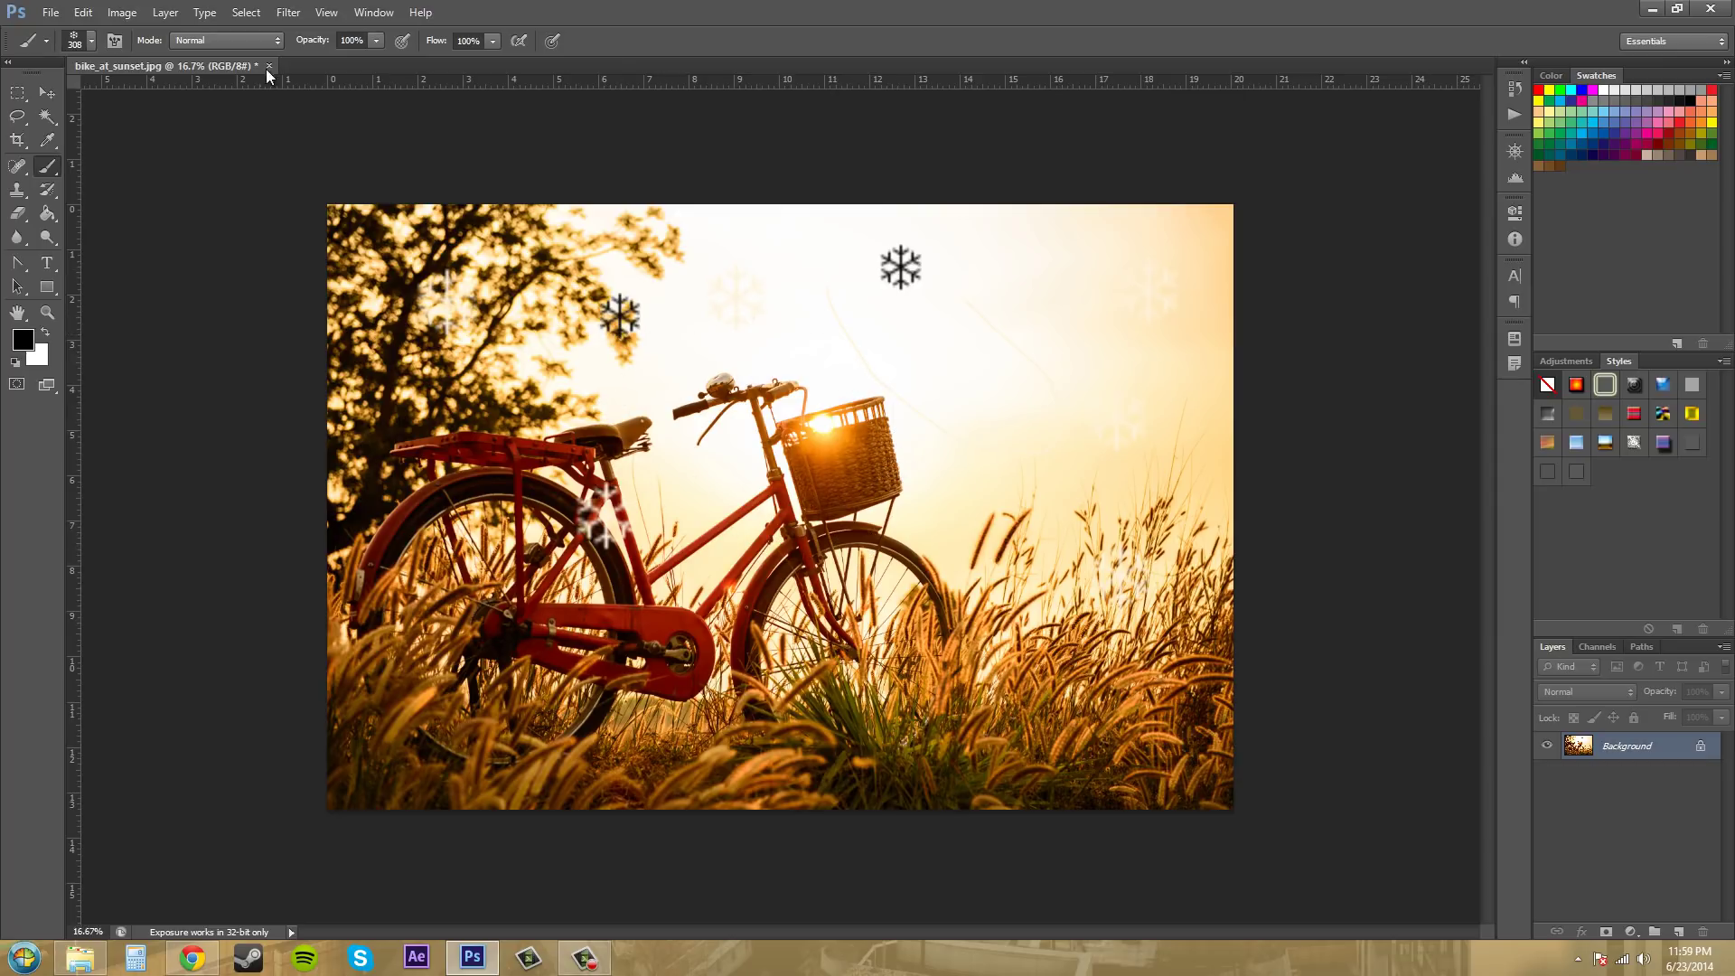
left_click(93, 42)
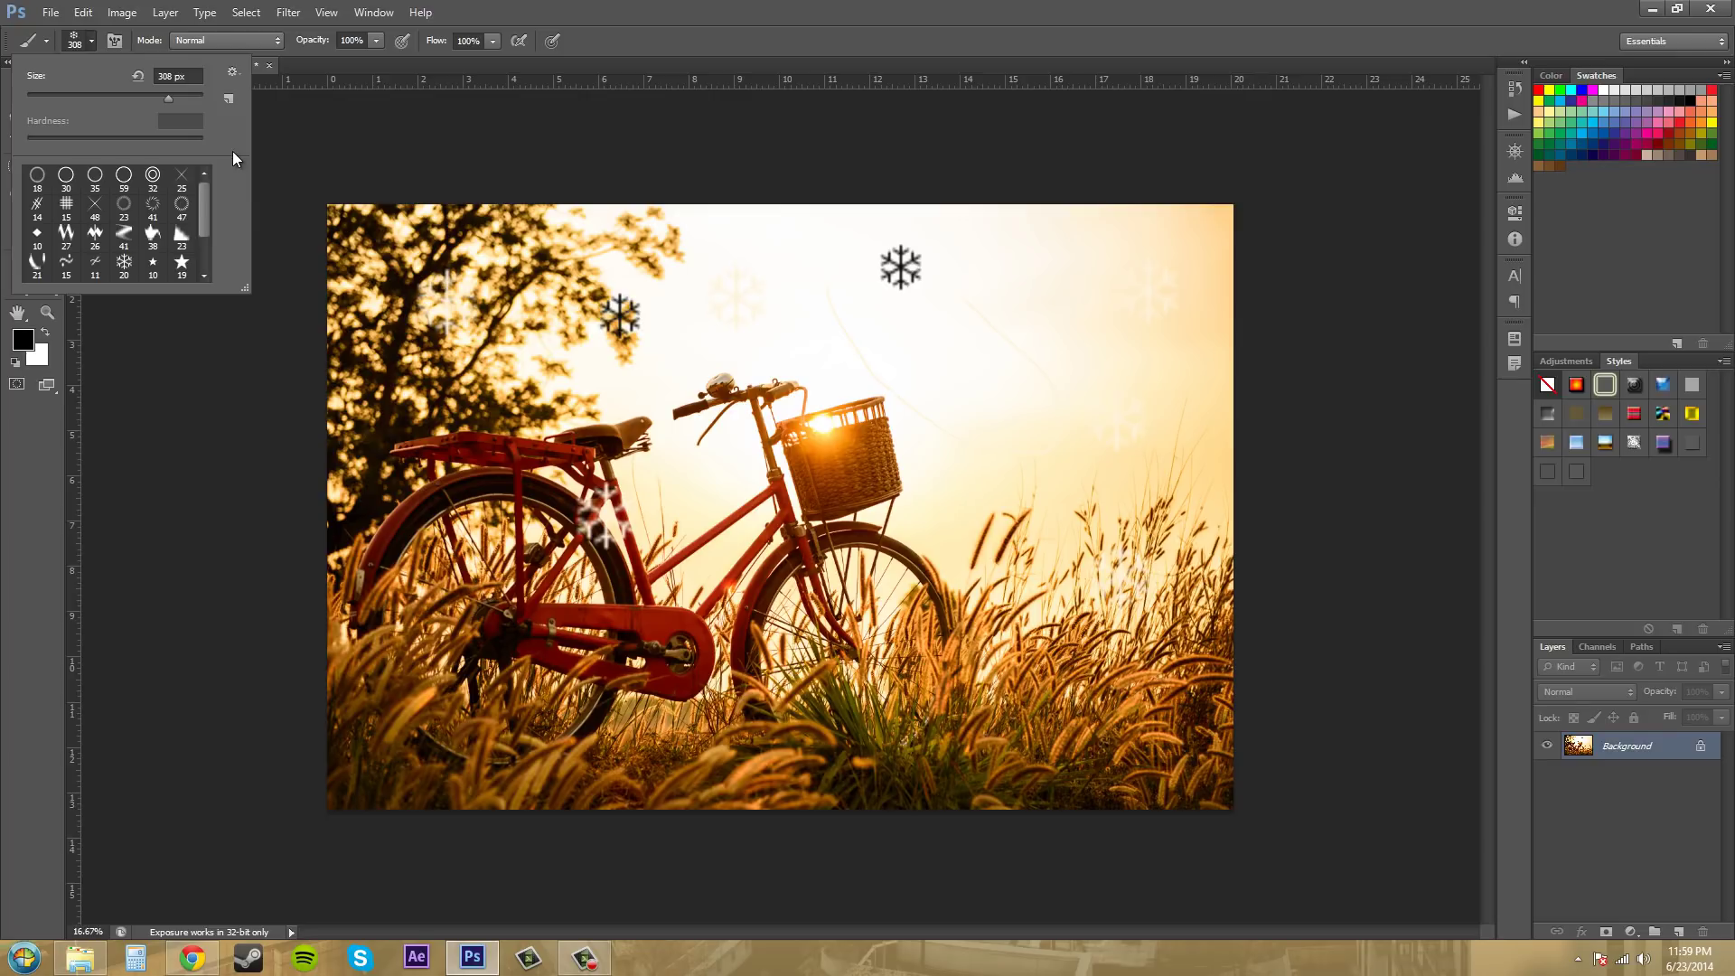
Open the Brush Preset picker's gear menu showing Load Brushes
left_click(233, 74)
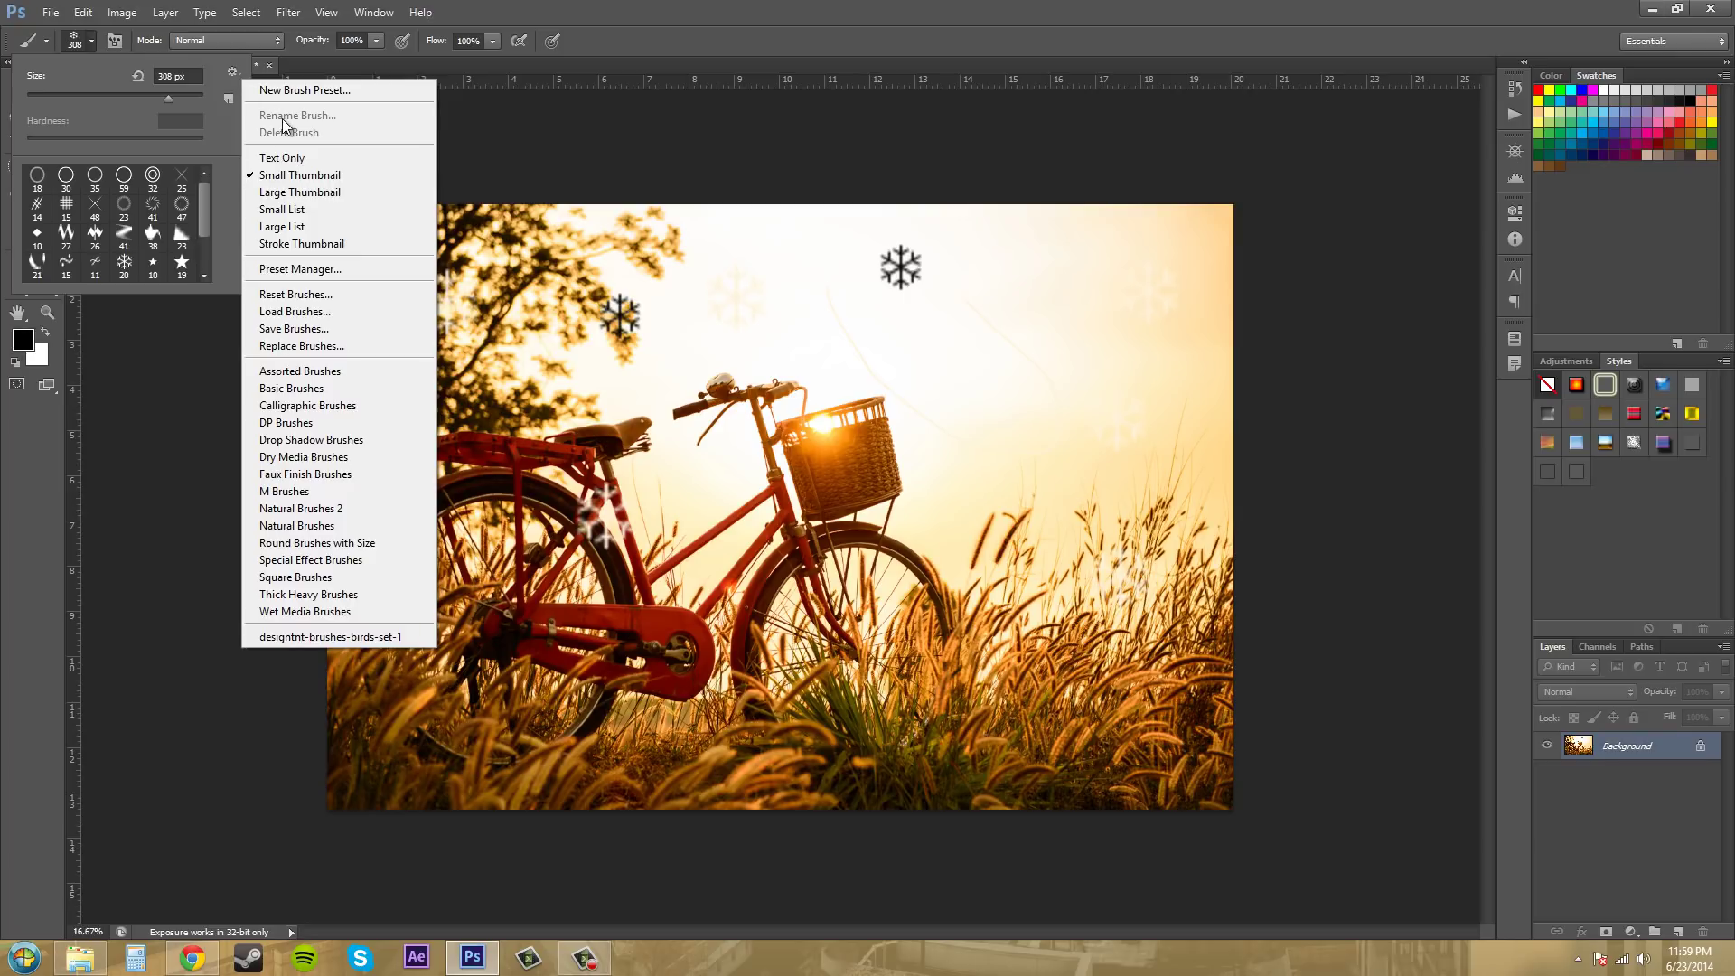
left_click(231, 78)
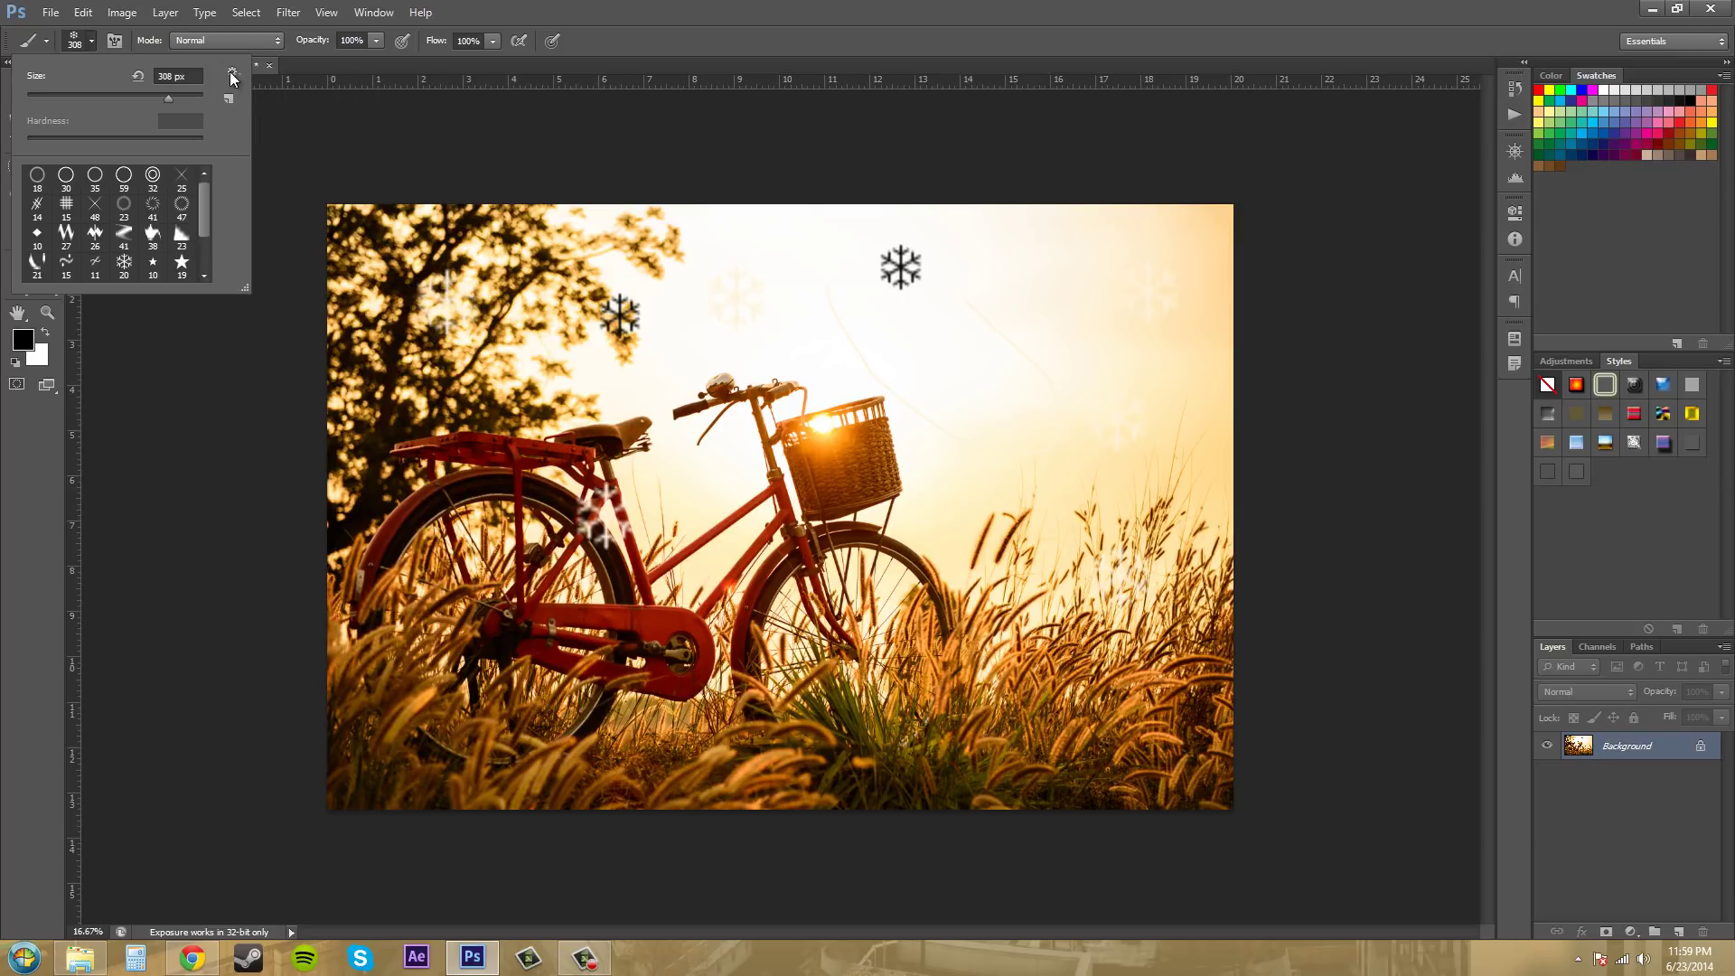
left_click(233, 76)
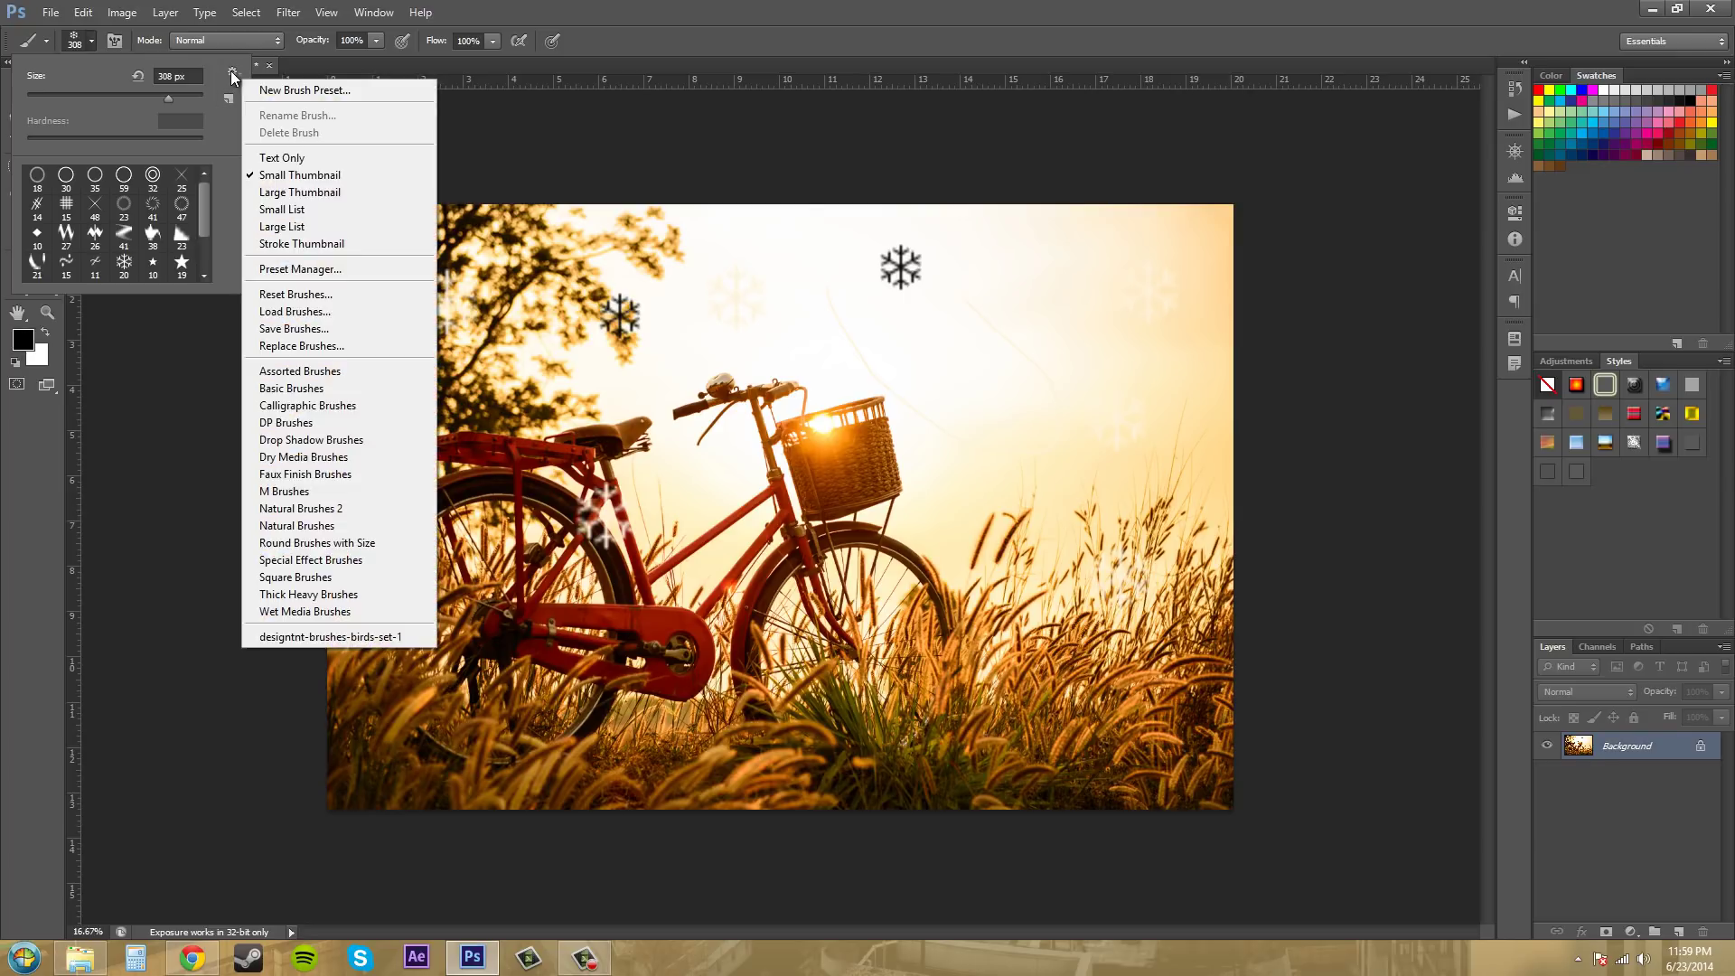
Load designtnt-brushes-brick-wall.abr from Resources > Photoshop Brushes > Brick wall brushes
left_click(300, 313)
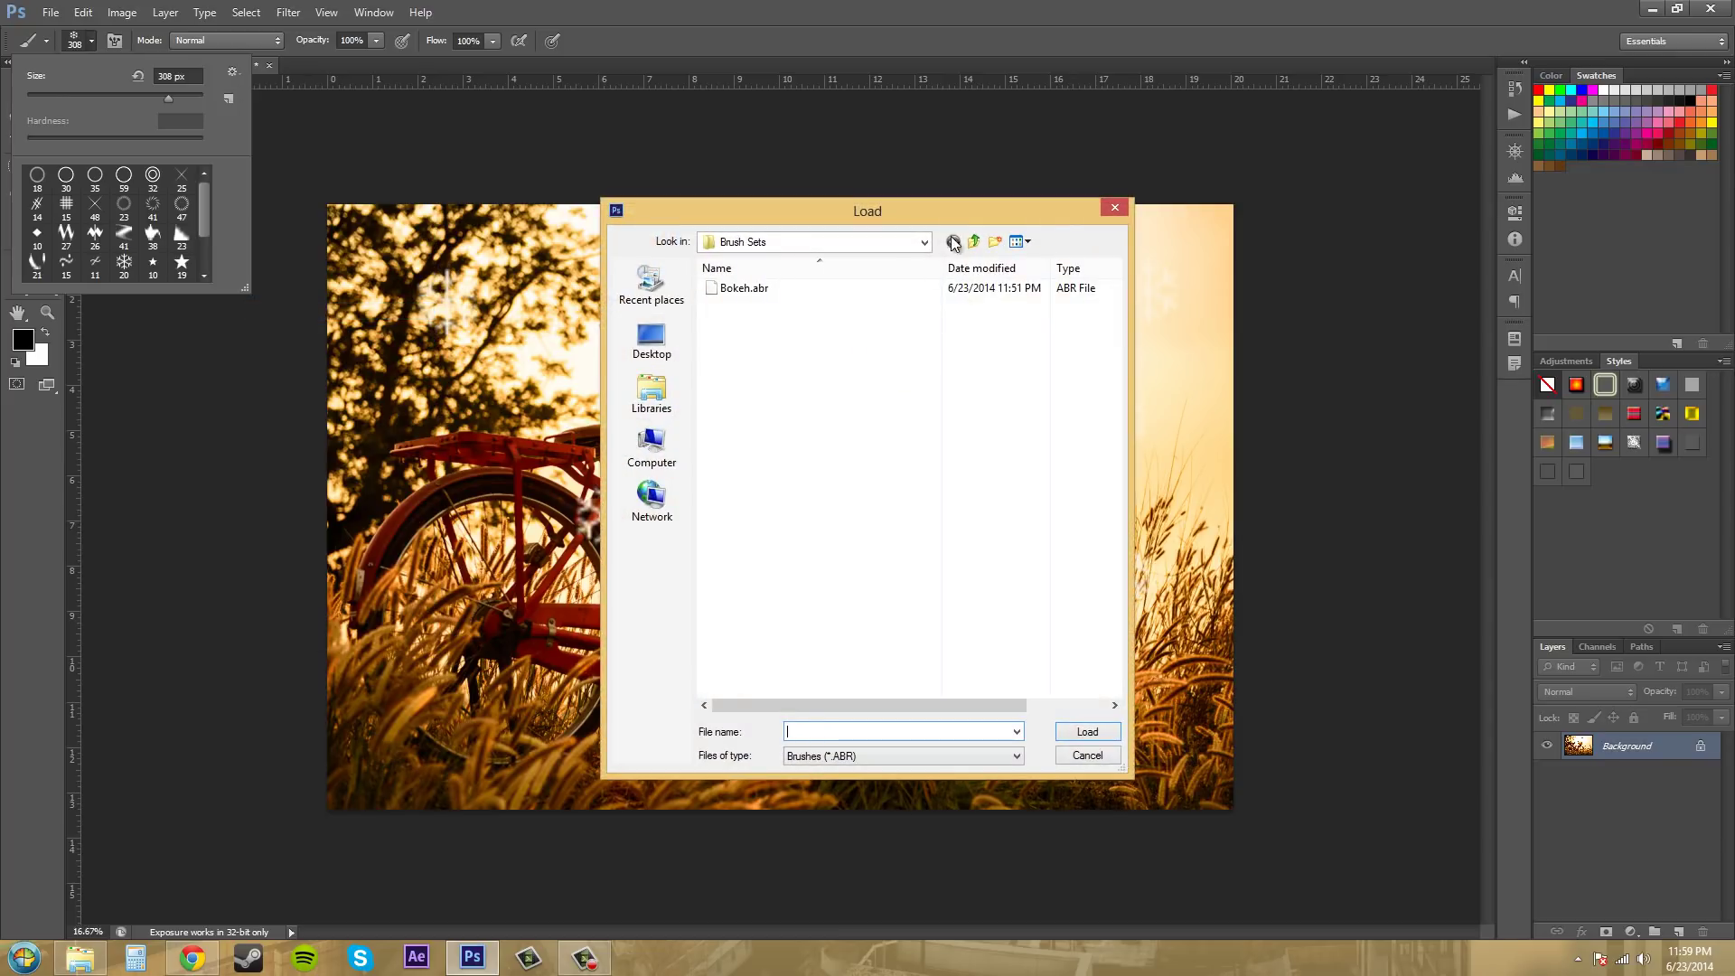
left_click(973, 242)
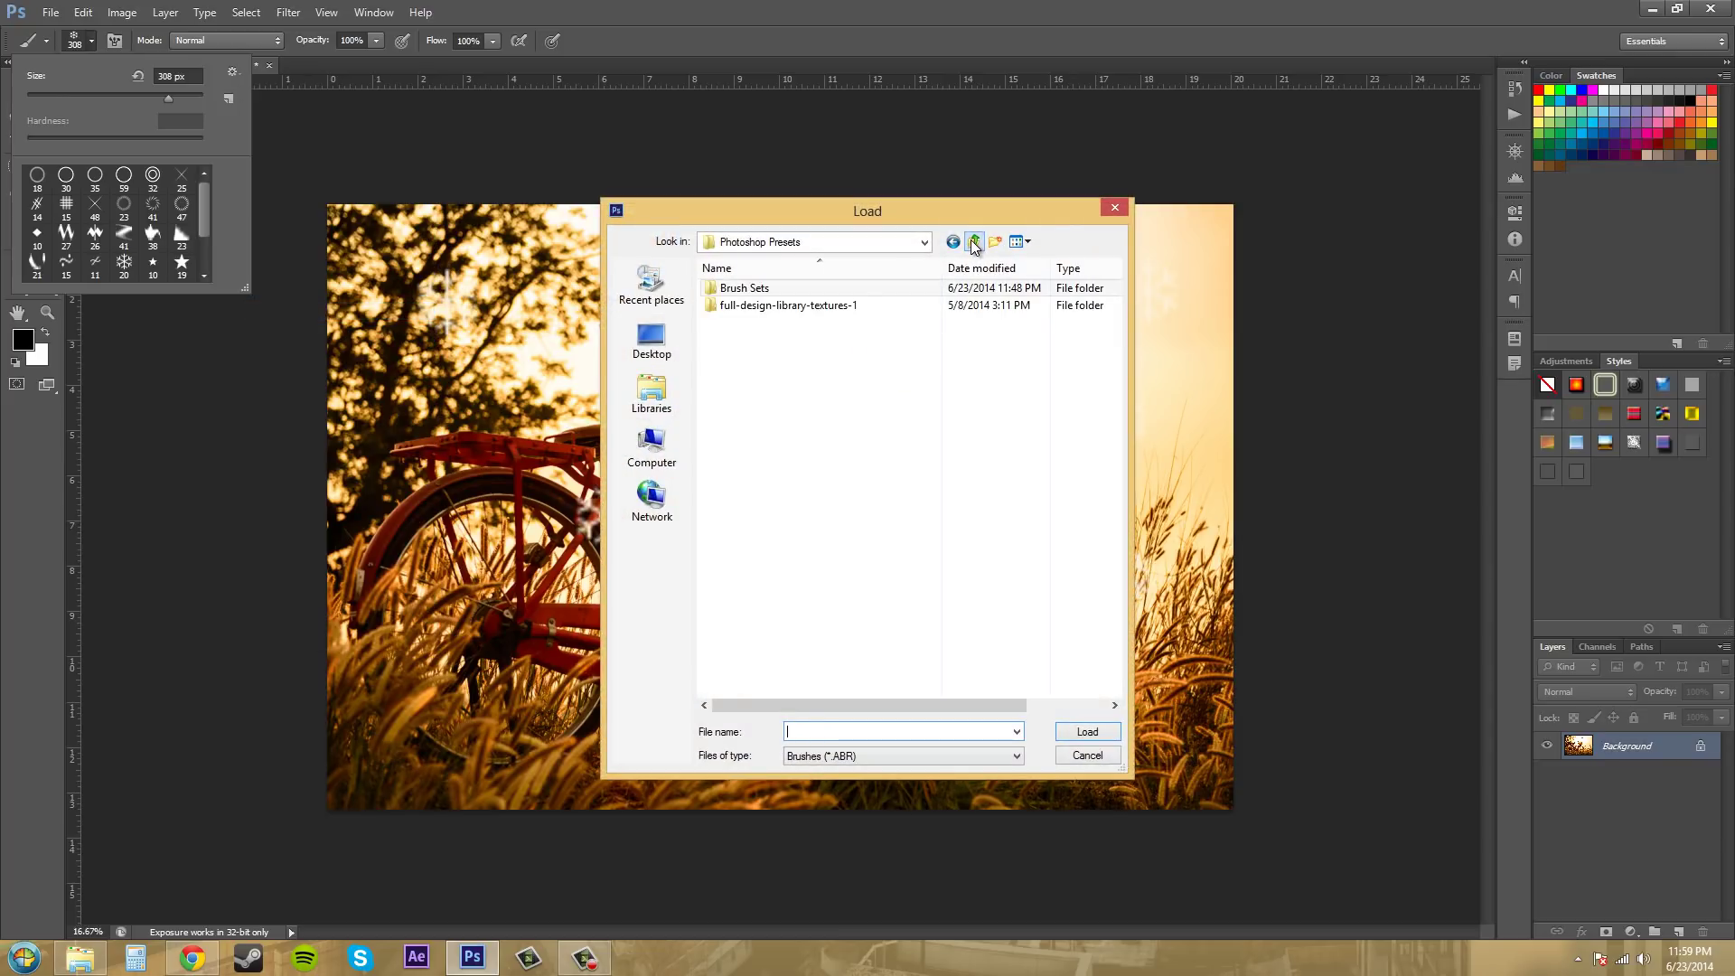
left_click(973, 242)
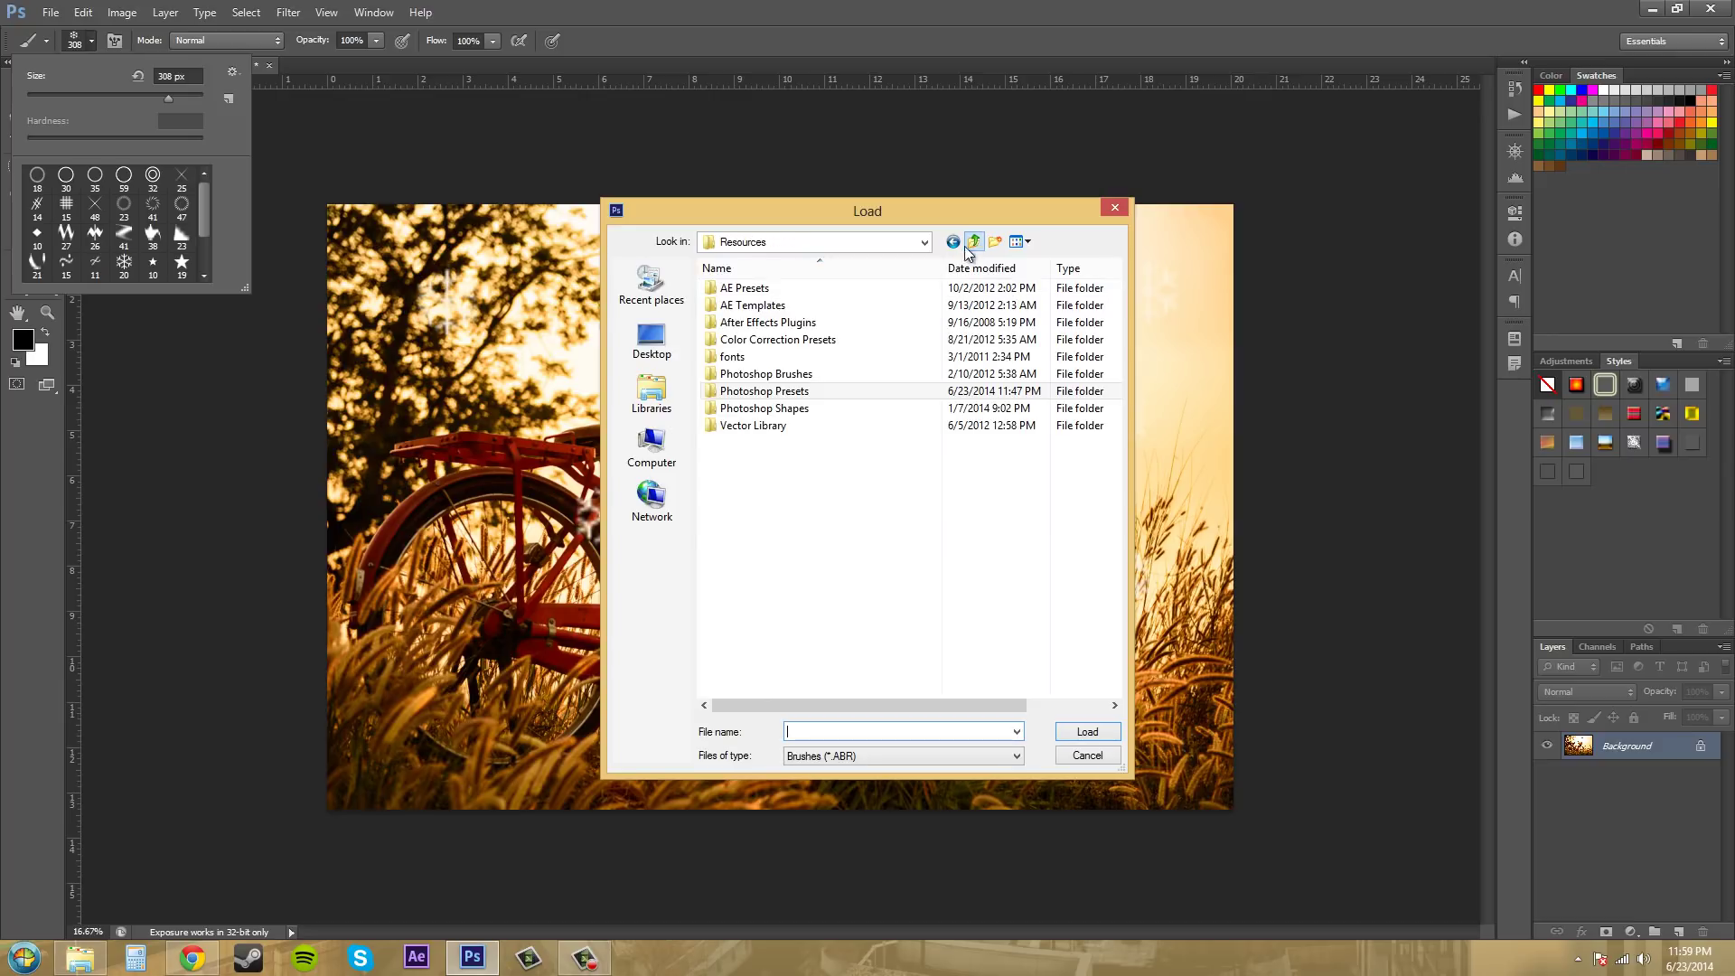
double_click(759, 383)
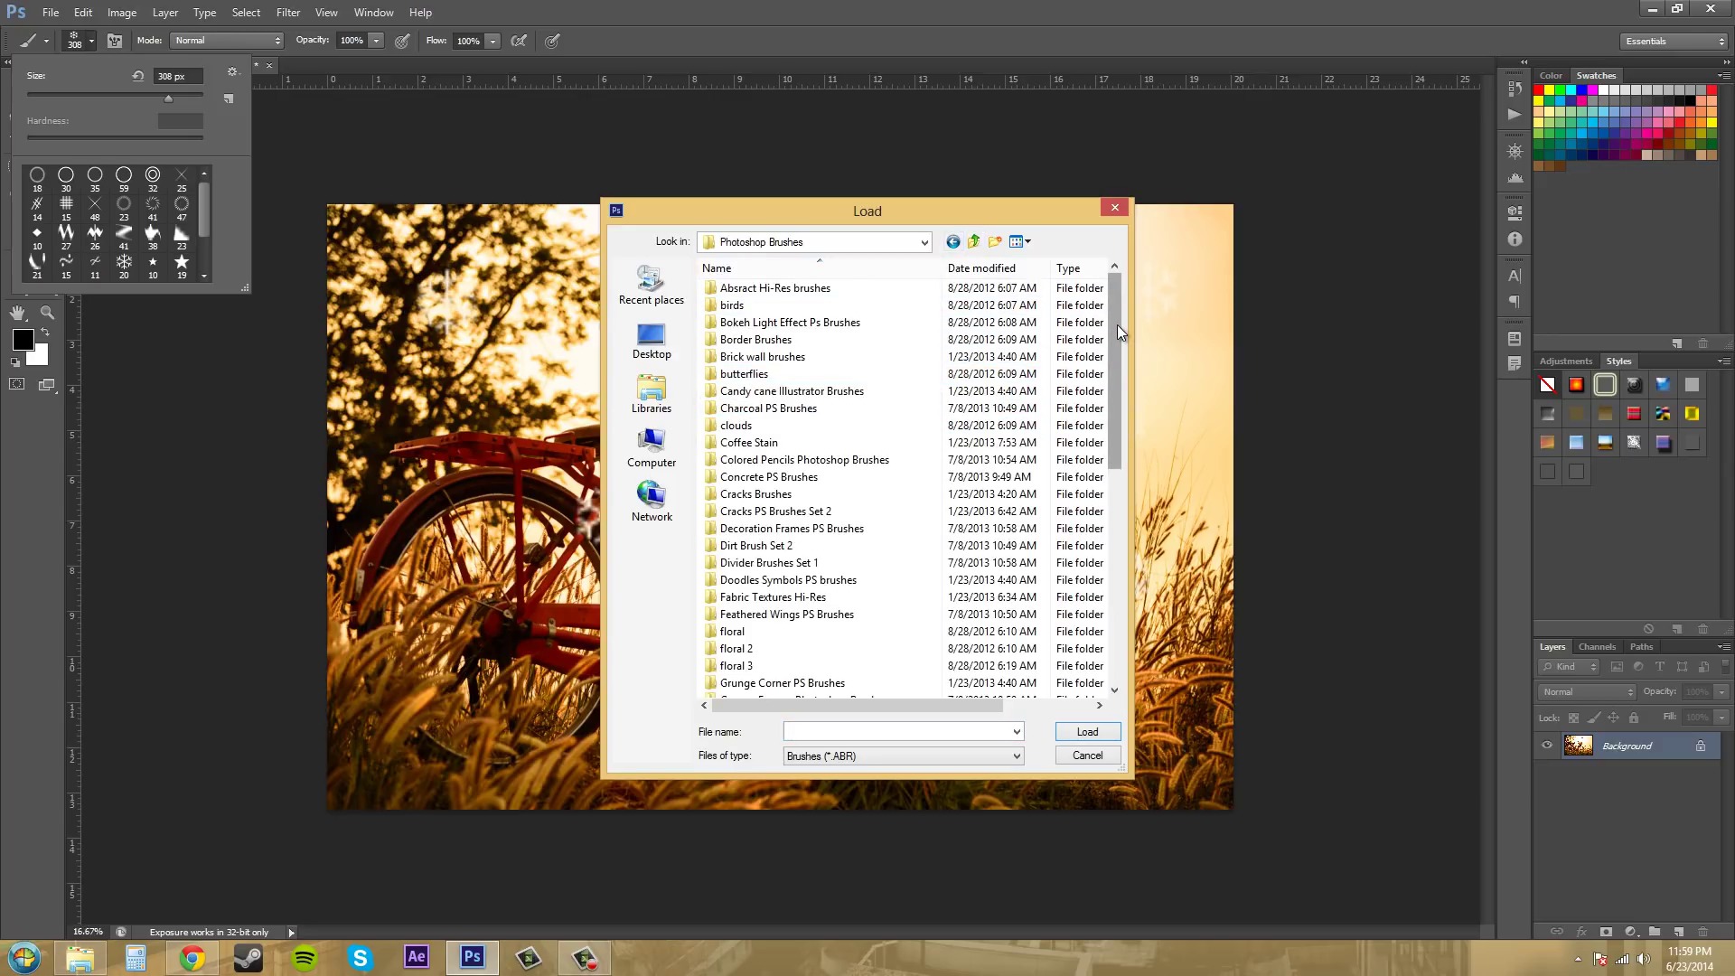
mouse_move(1121, 332)
left_mouse_down()
mouse_move(1120, 348)
mouse_move(1120, 311)
left_mouse_up()
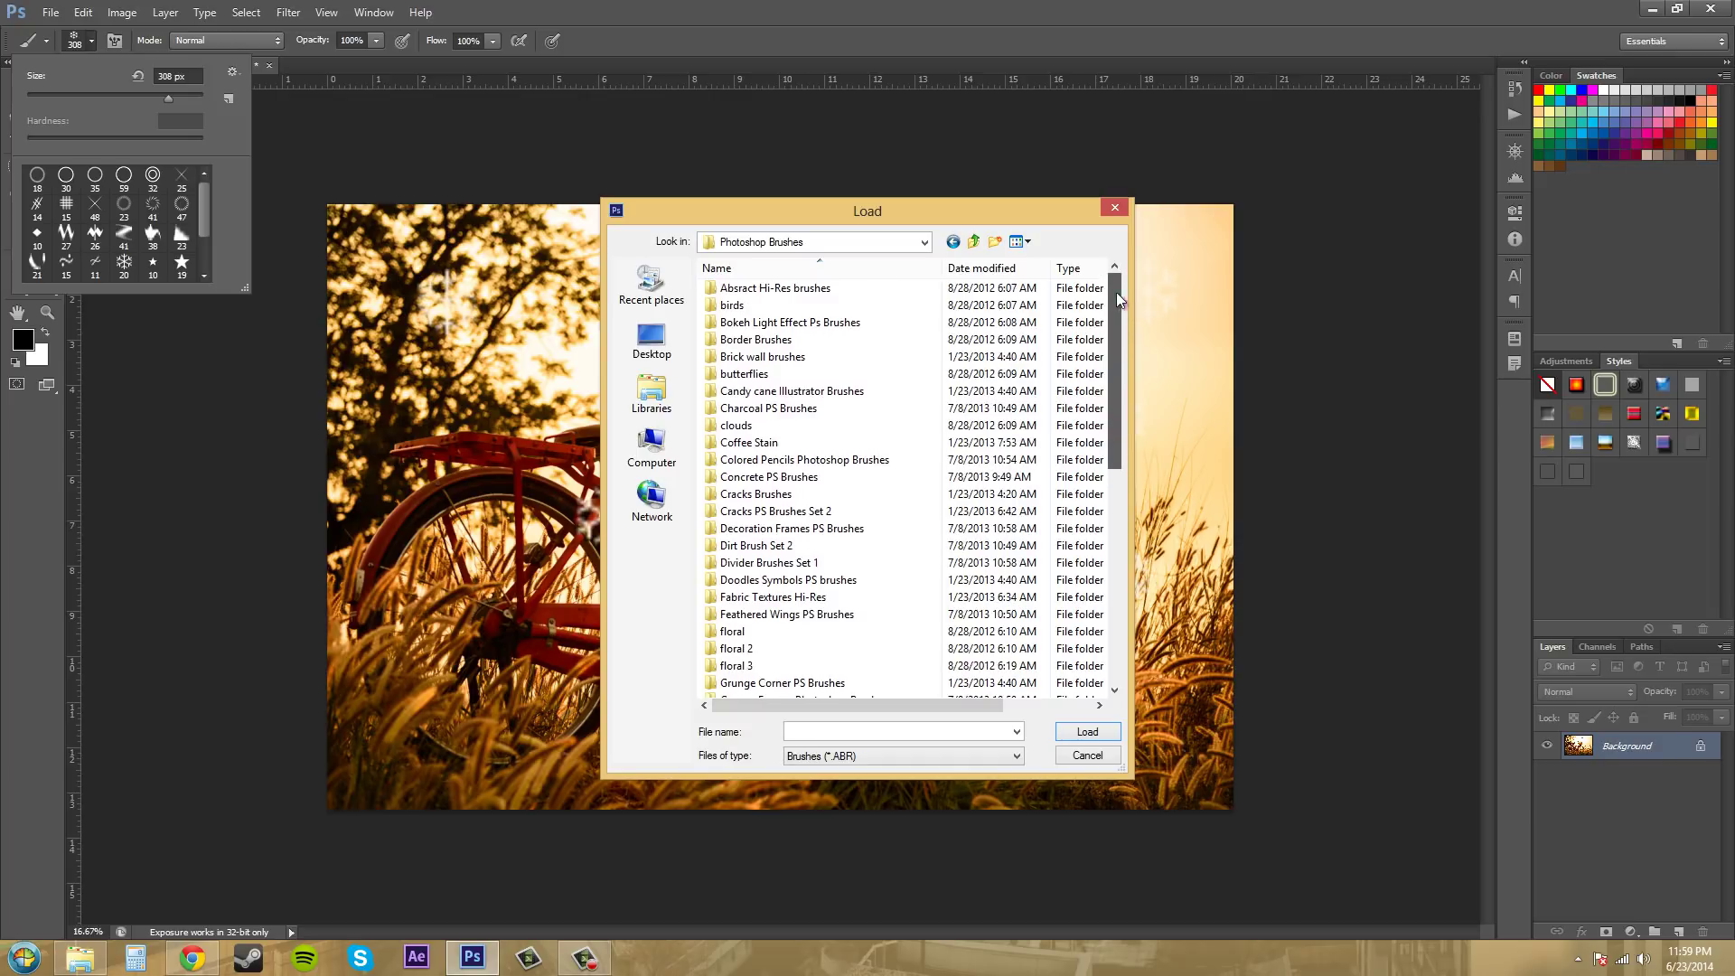
double_click(762, 357)
left_click(747, 321)
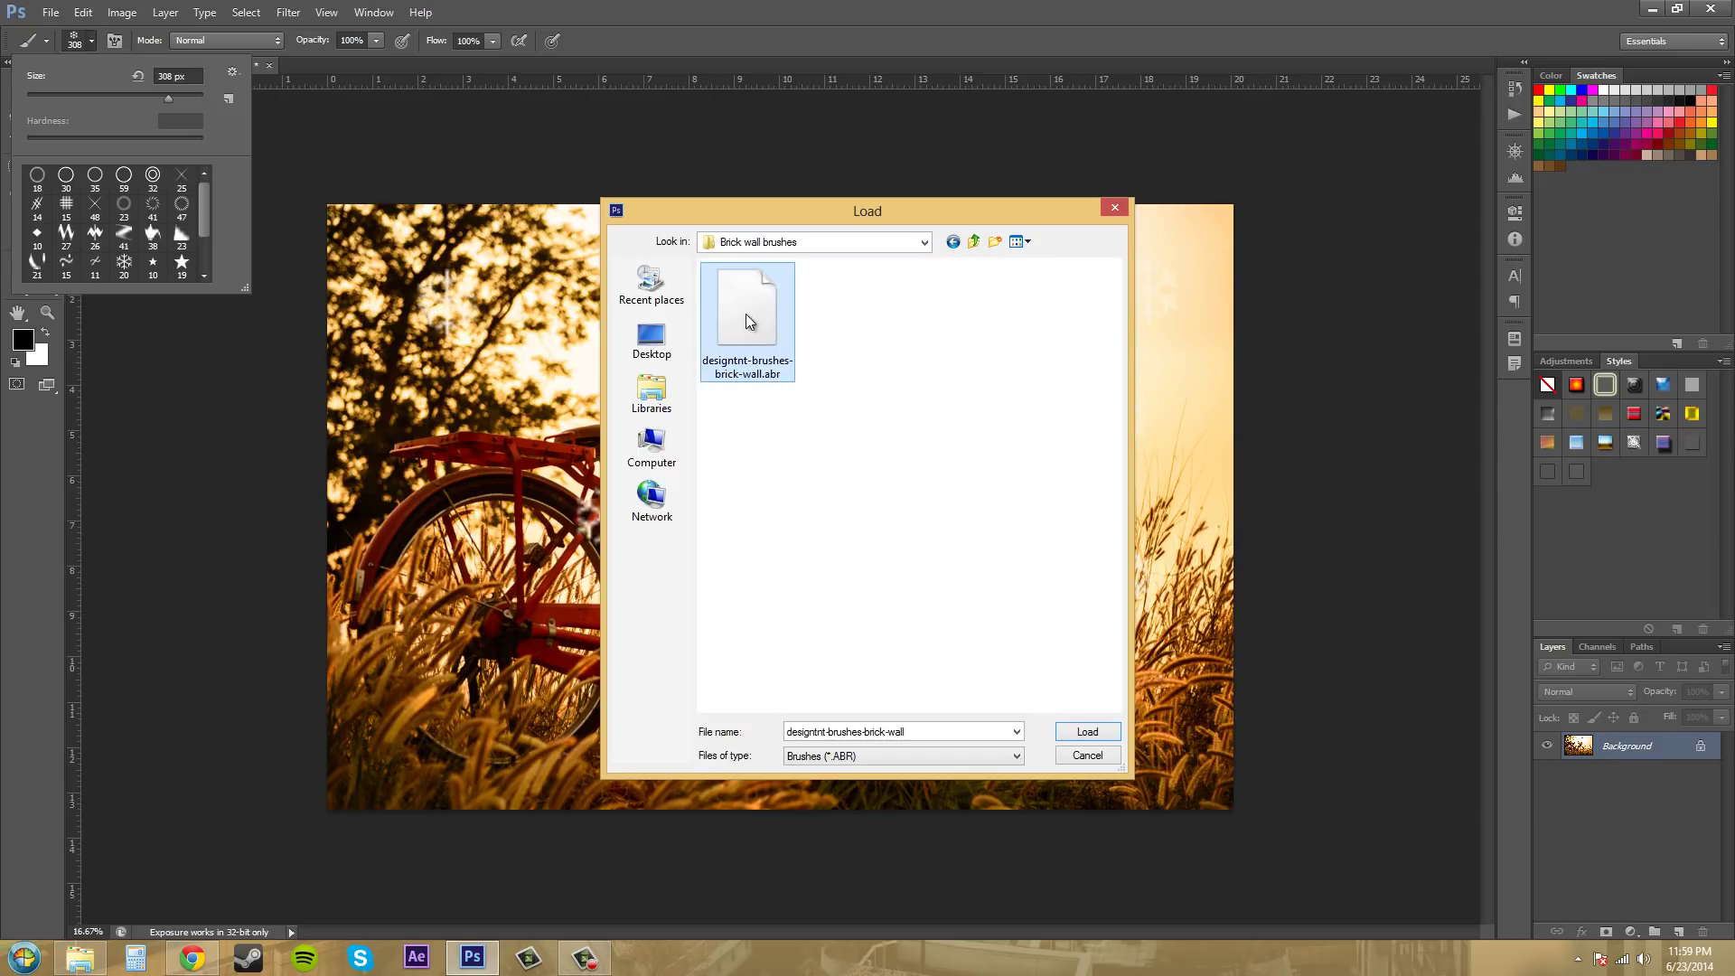
left_click(1088, 733)
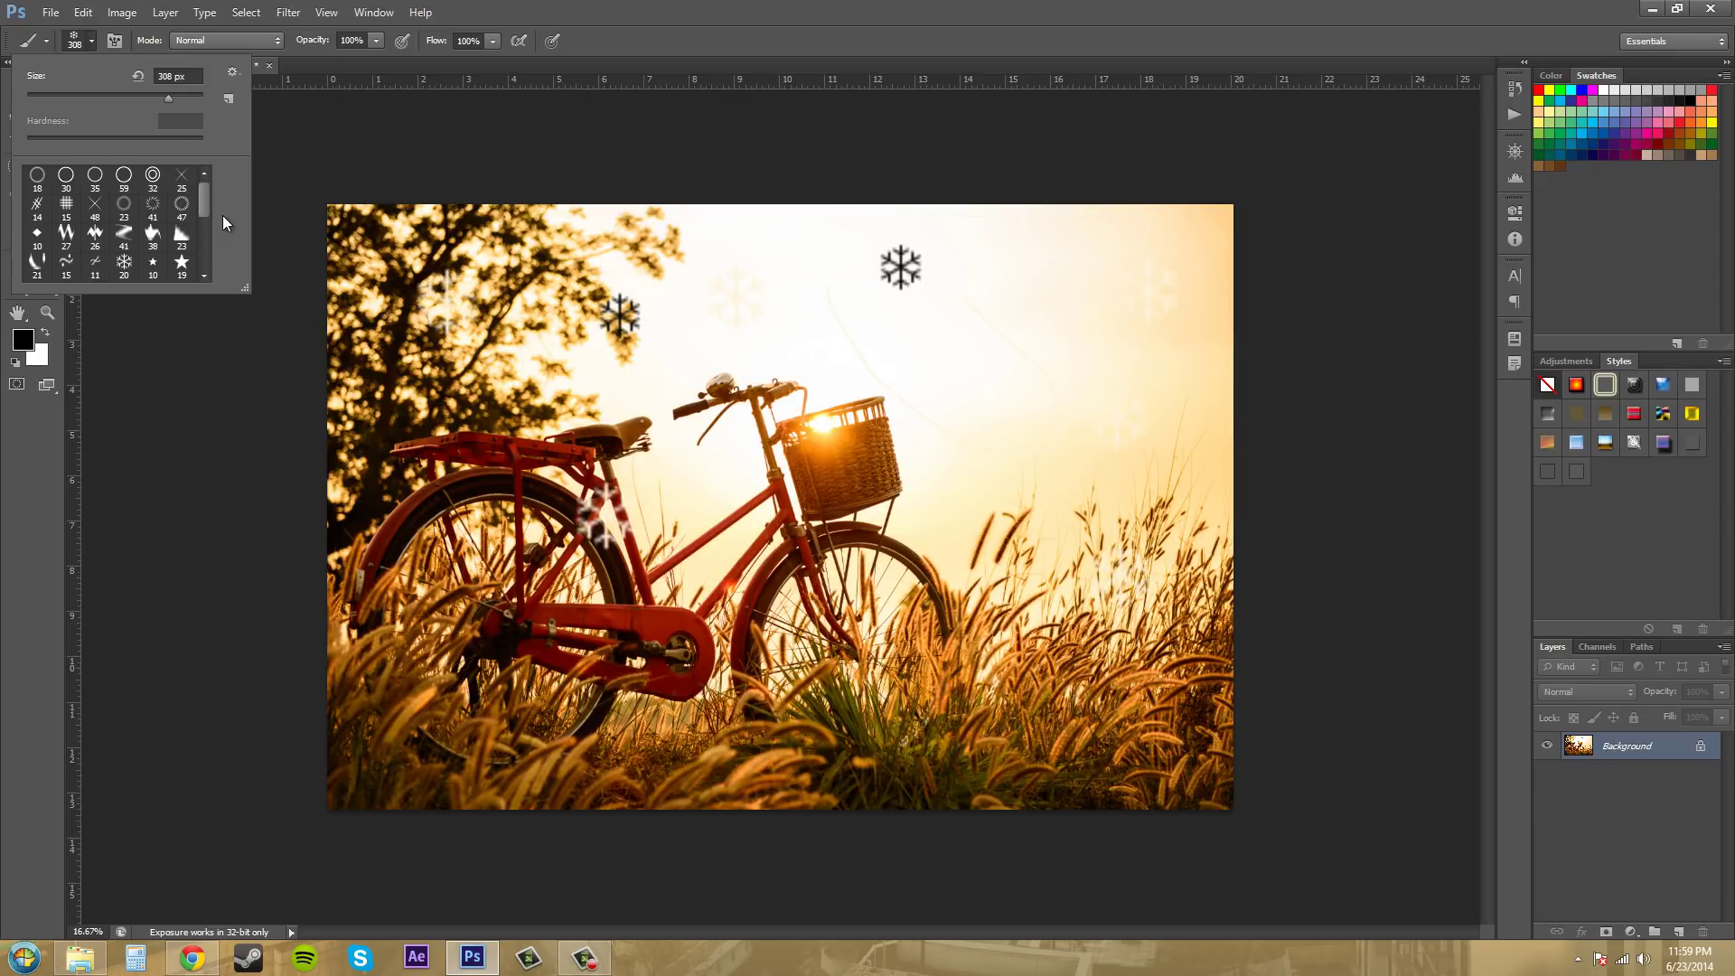
Stamp a black 2500 px brick-wall brush across the middle of the bicycle
left_click_drag(206, 206, 205, 275)
left_click(162, 244)
key("Return")
left_click(746, 477)
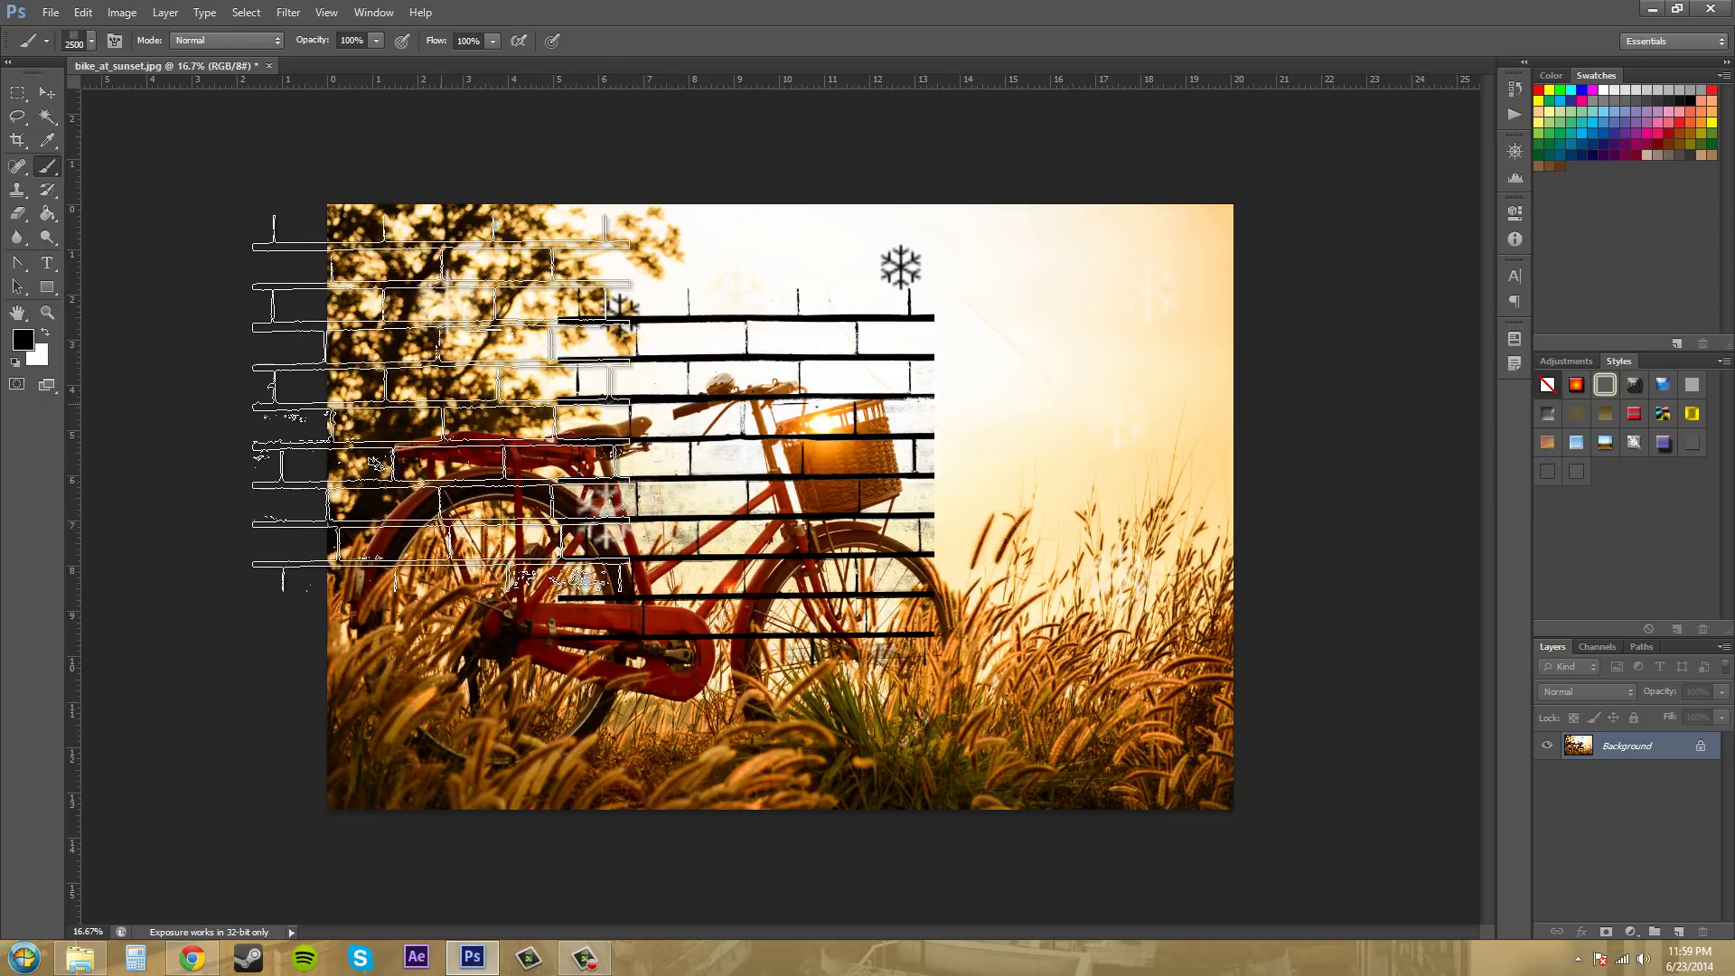
left_click(92, 41)
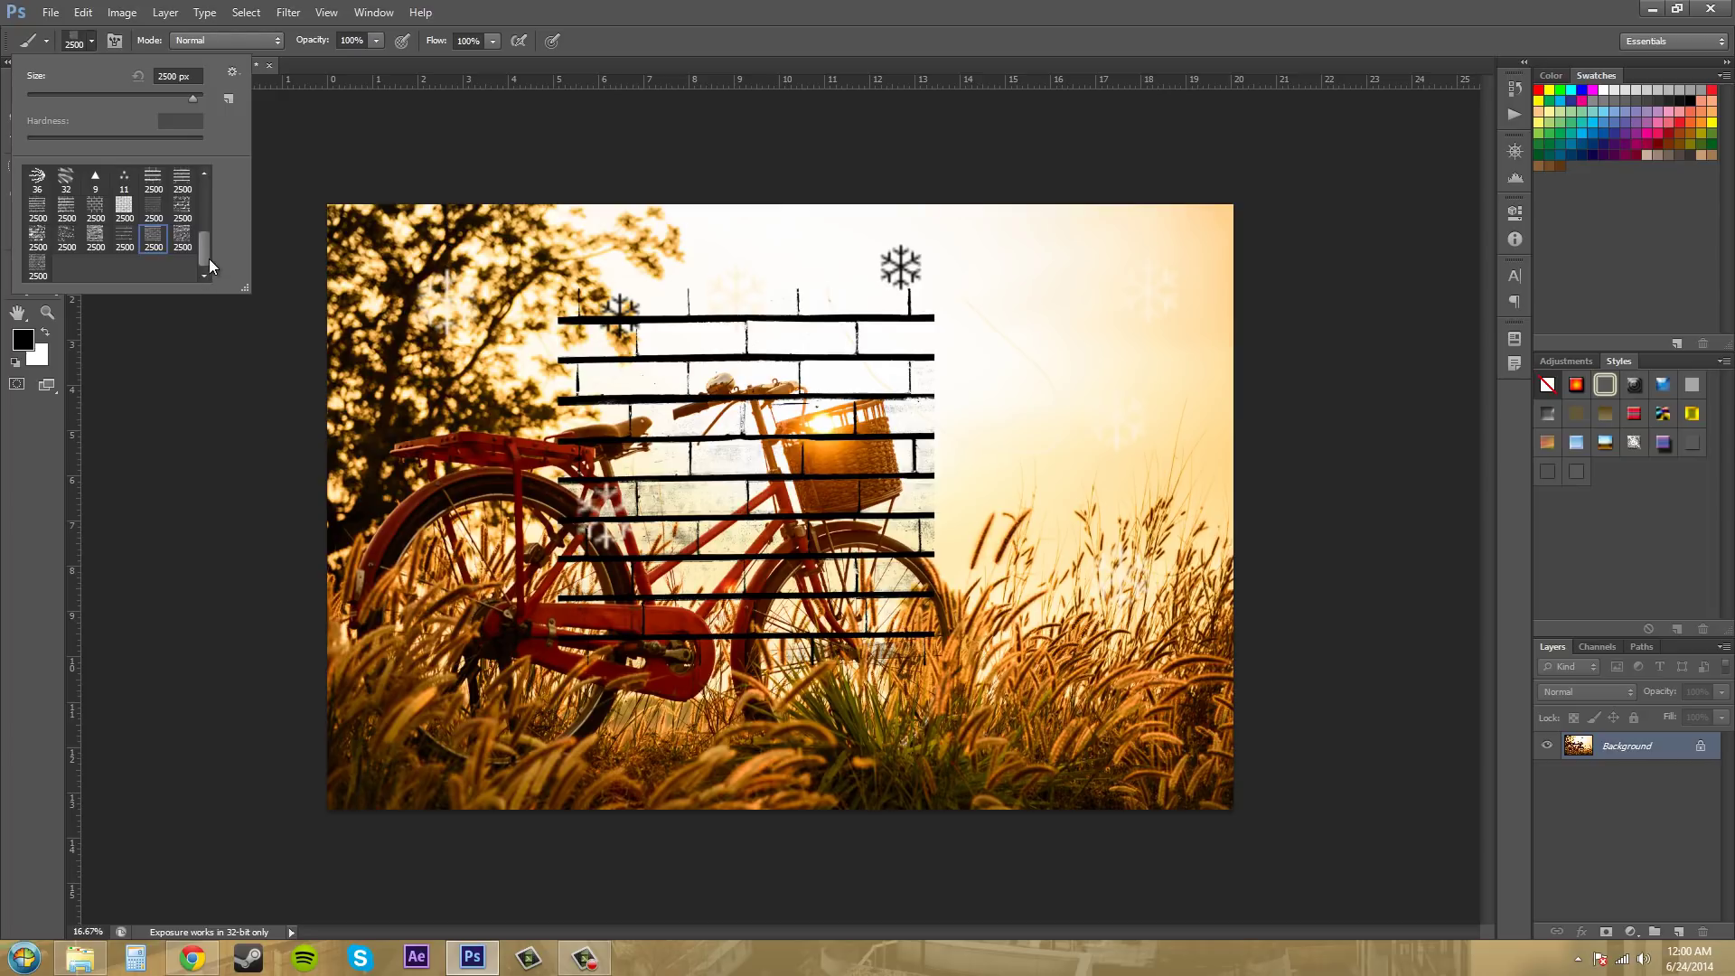
left_click_drag(207, 248, 208, 192)
Select the 18 px round brush, then try the 49 px and 28 px presets
left_click(38, 177)
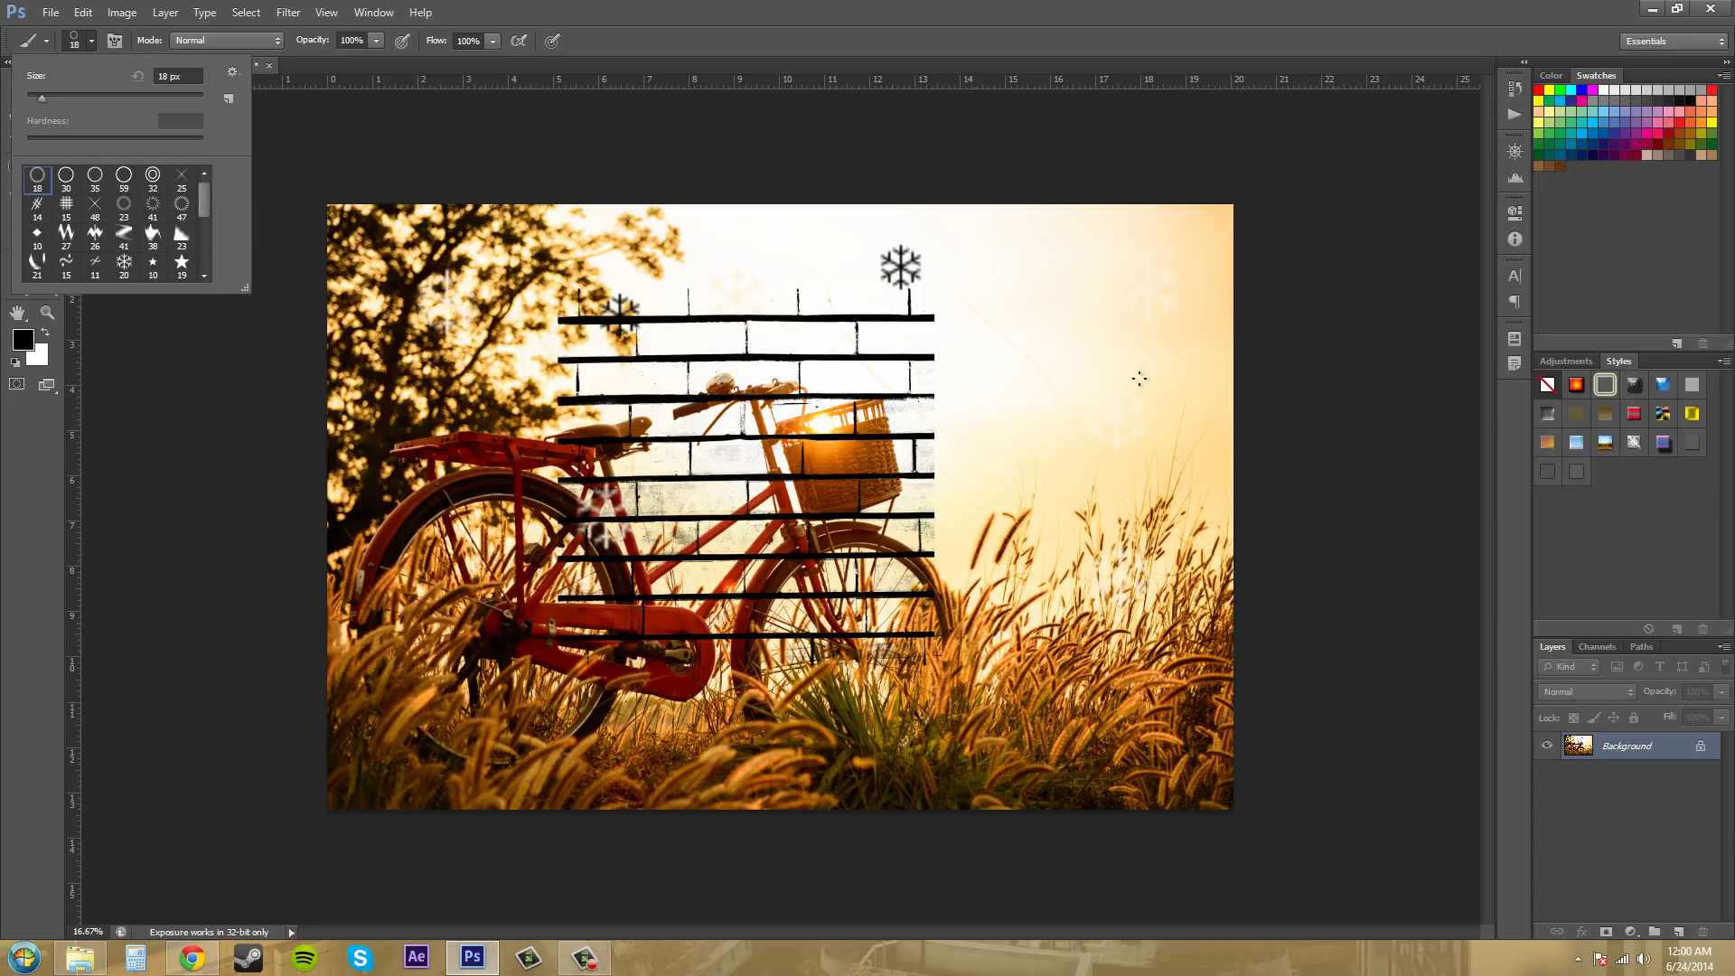
key("Return")
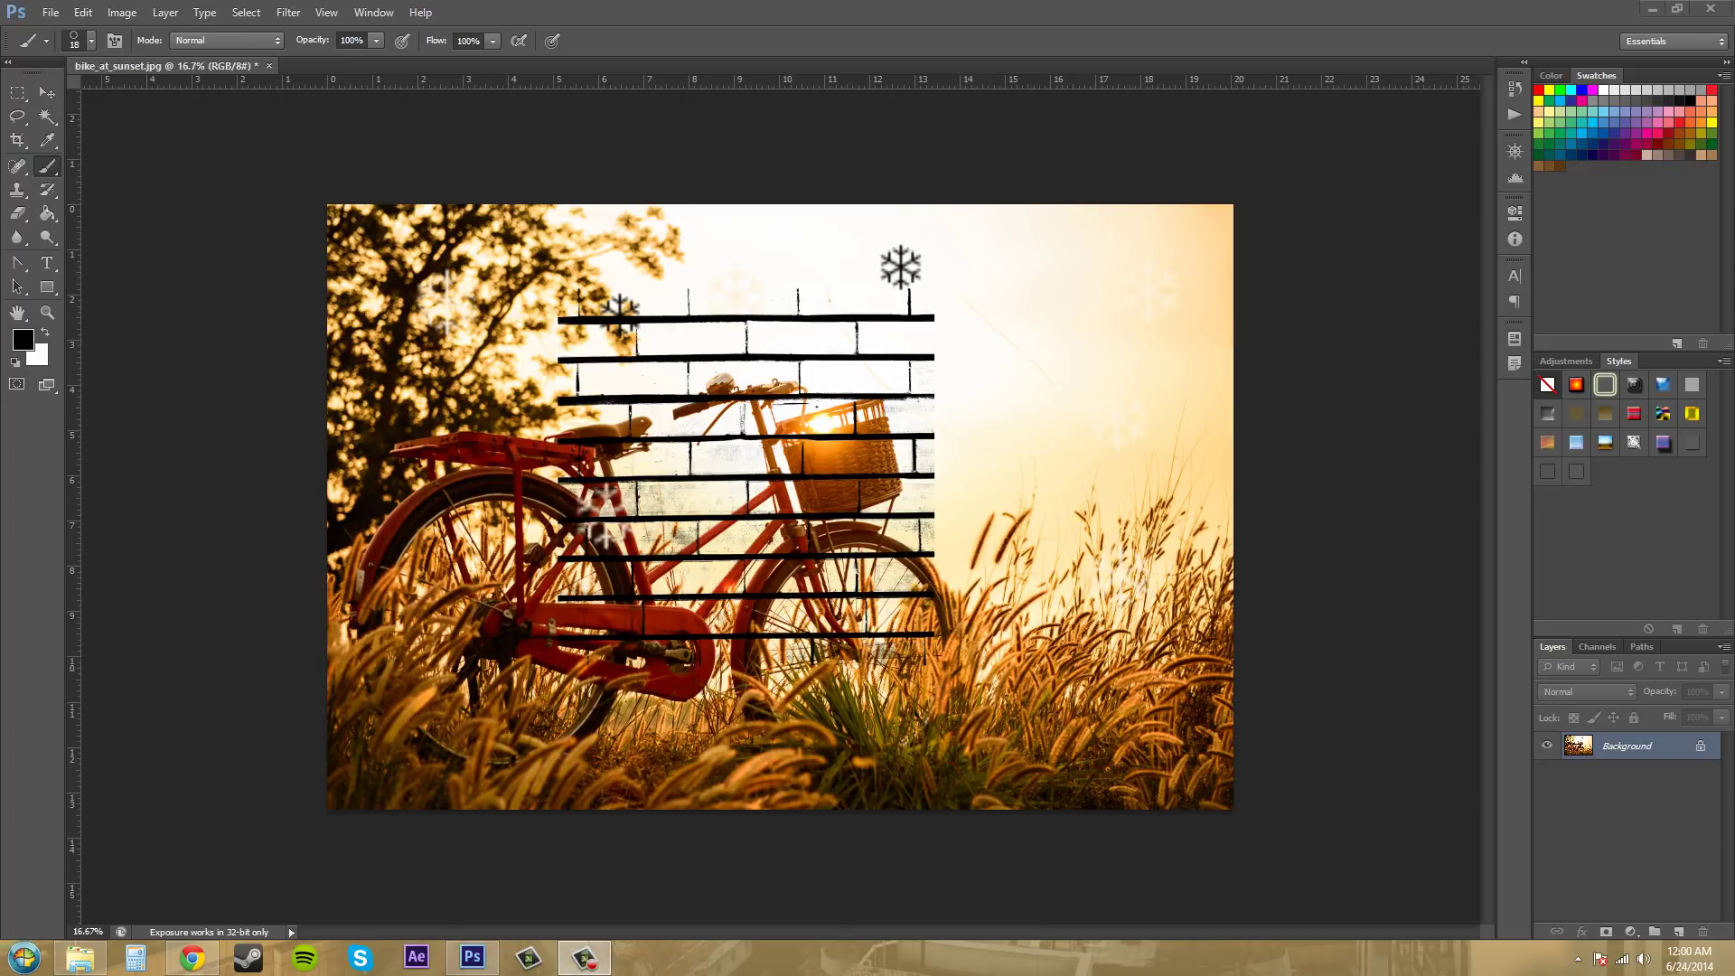
left_click(91, 41)
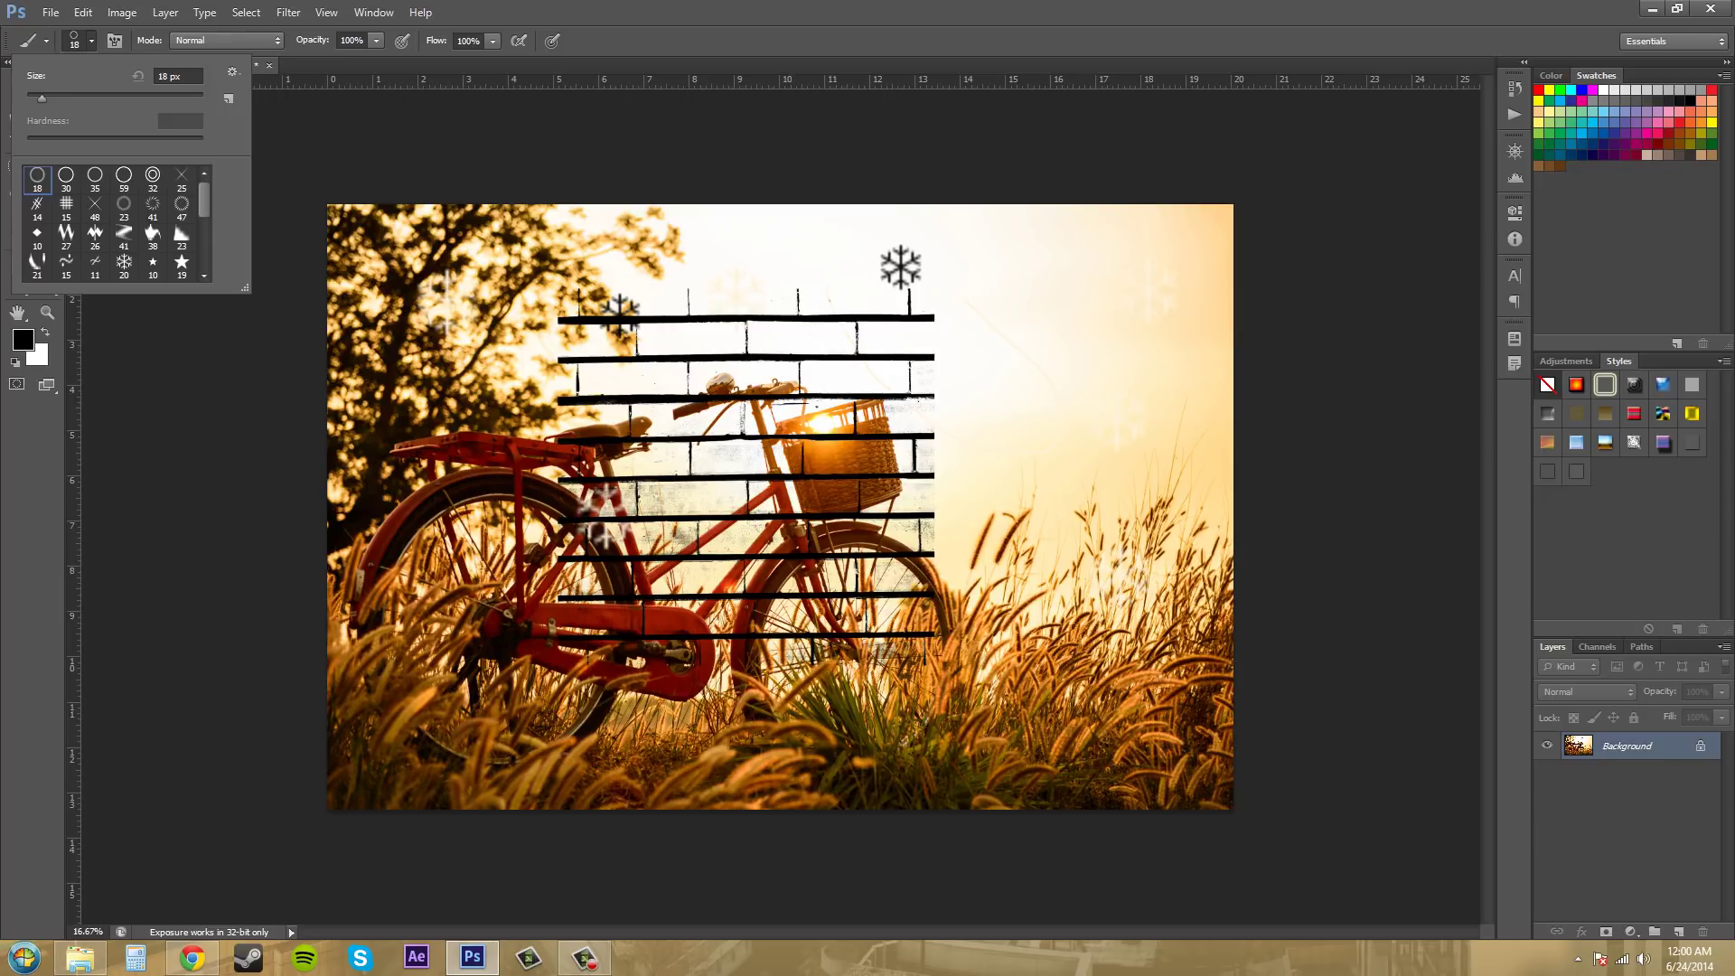
scroll(116, 223, "down", 1)
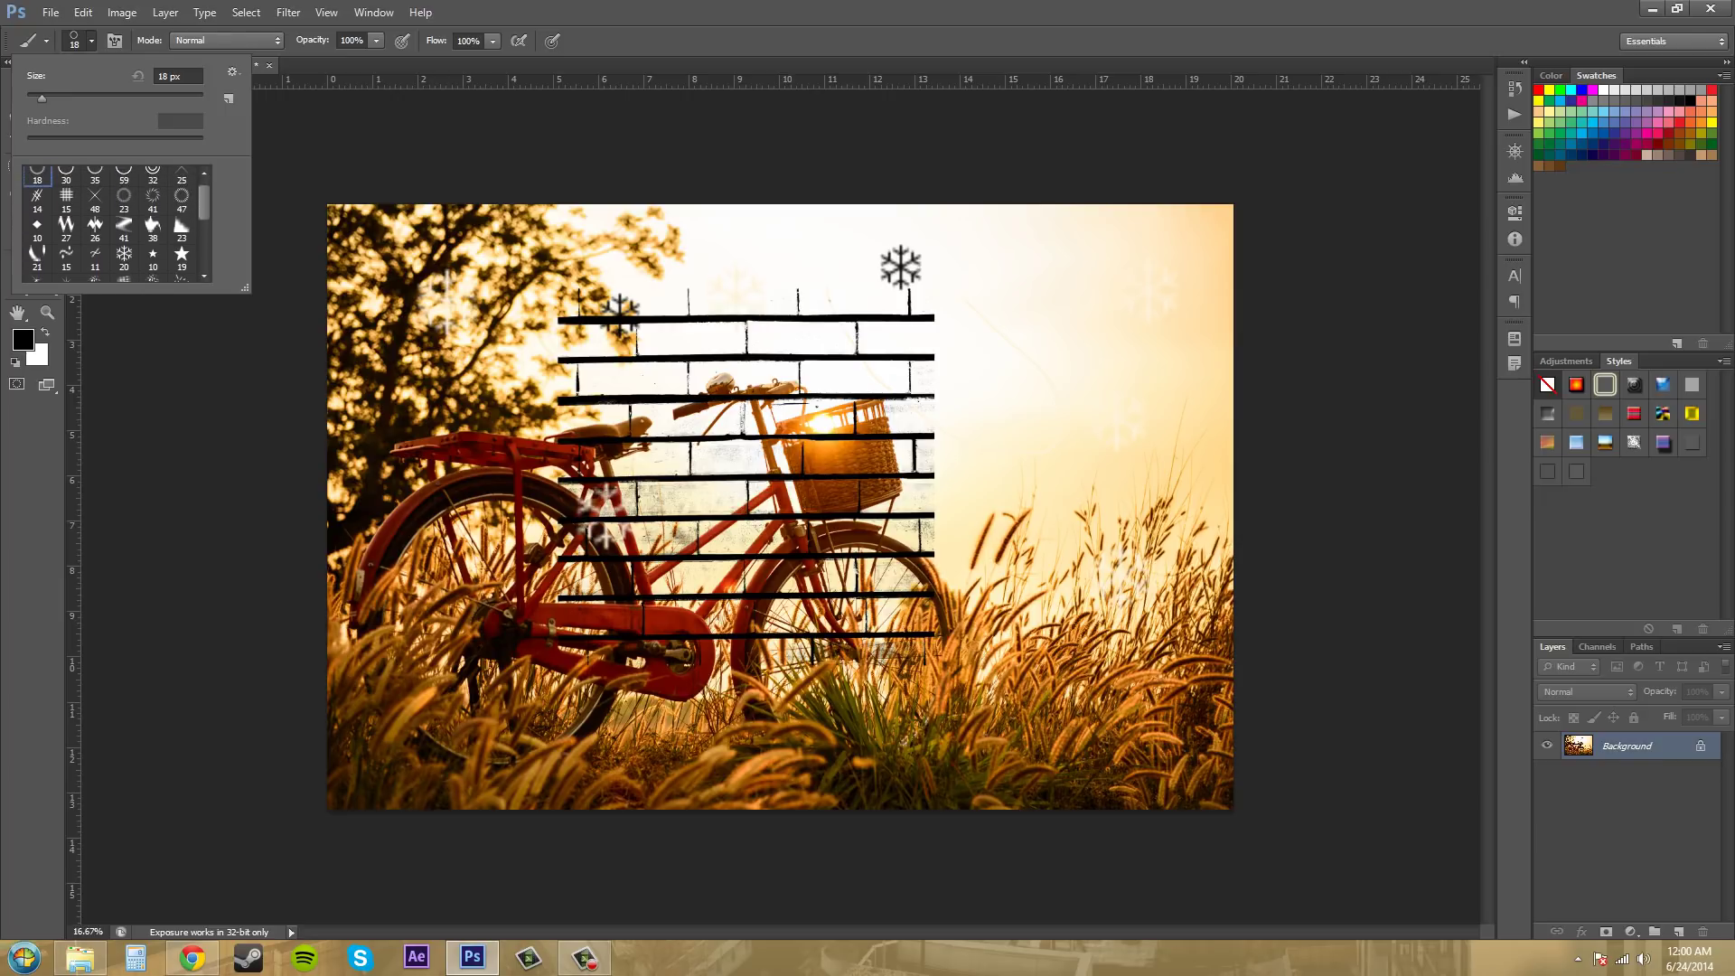
scroll(116, 223, "down", 4)
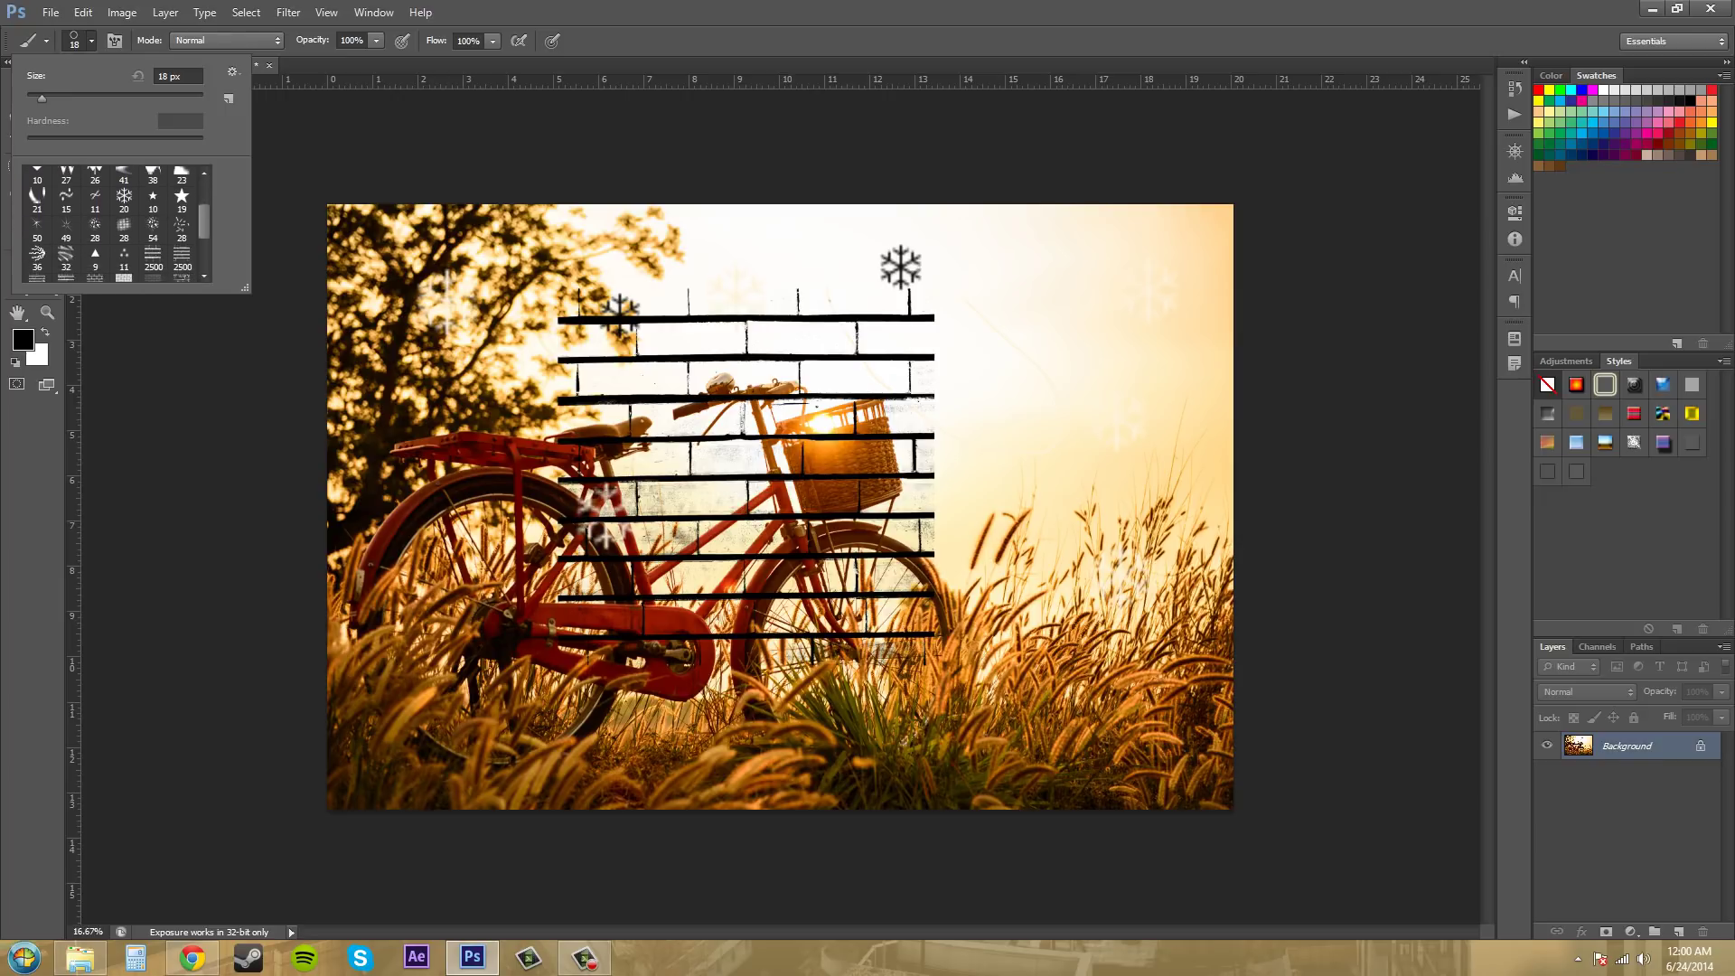
scroll(116, 223, "down", 2)
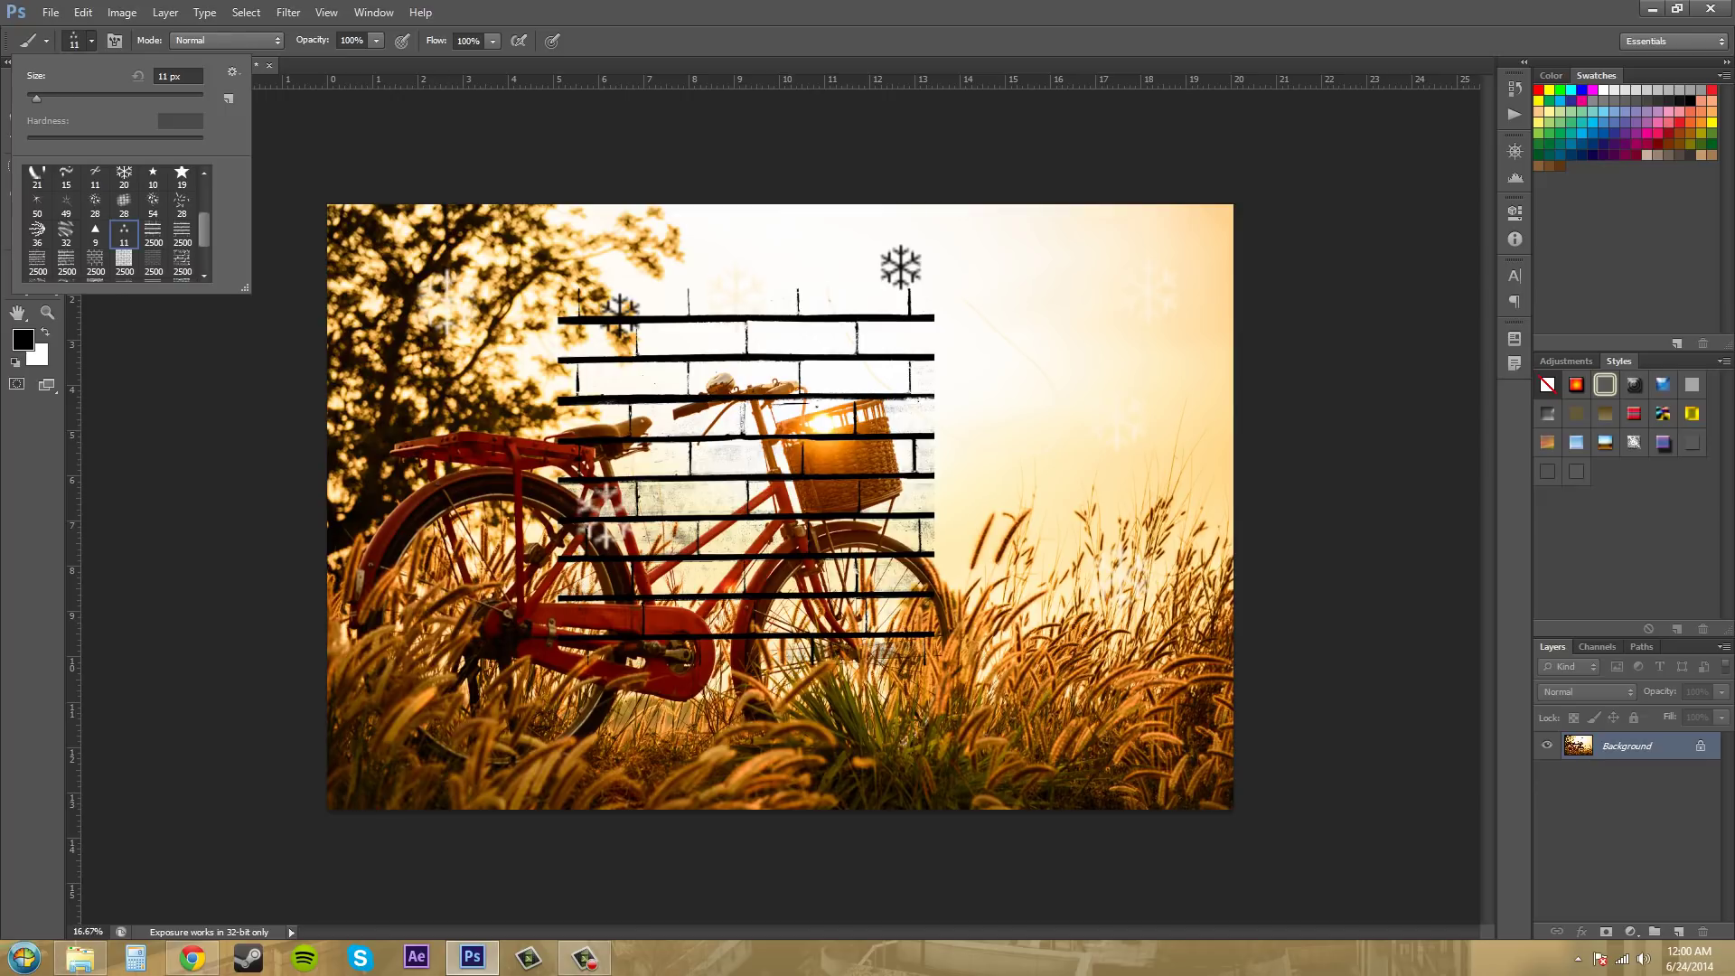
left_click(66, 200)
left_click(95, 201)
left_click(123, 201)
Delete the first 18 px round brush preset from the list
scroll(115, 223, "up", 3)
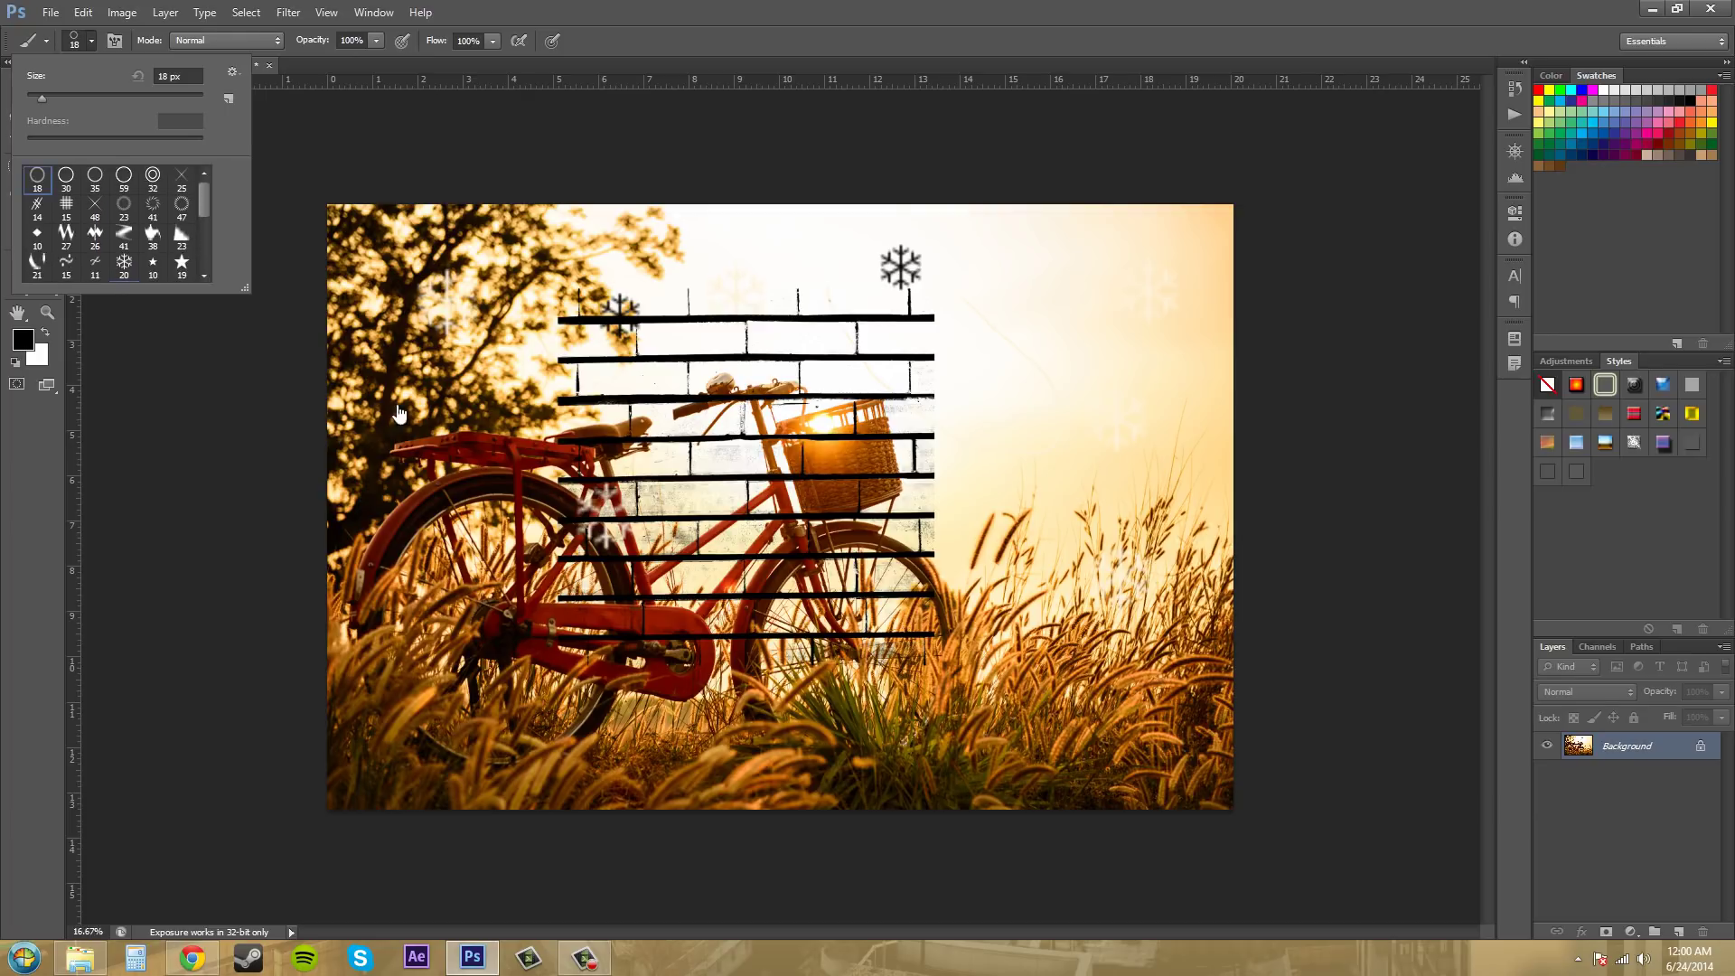
right_click(70, 194)
key("Down")
key("Down")
key("Down")
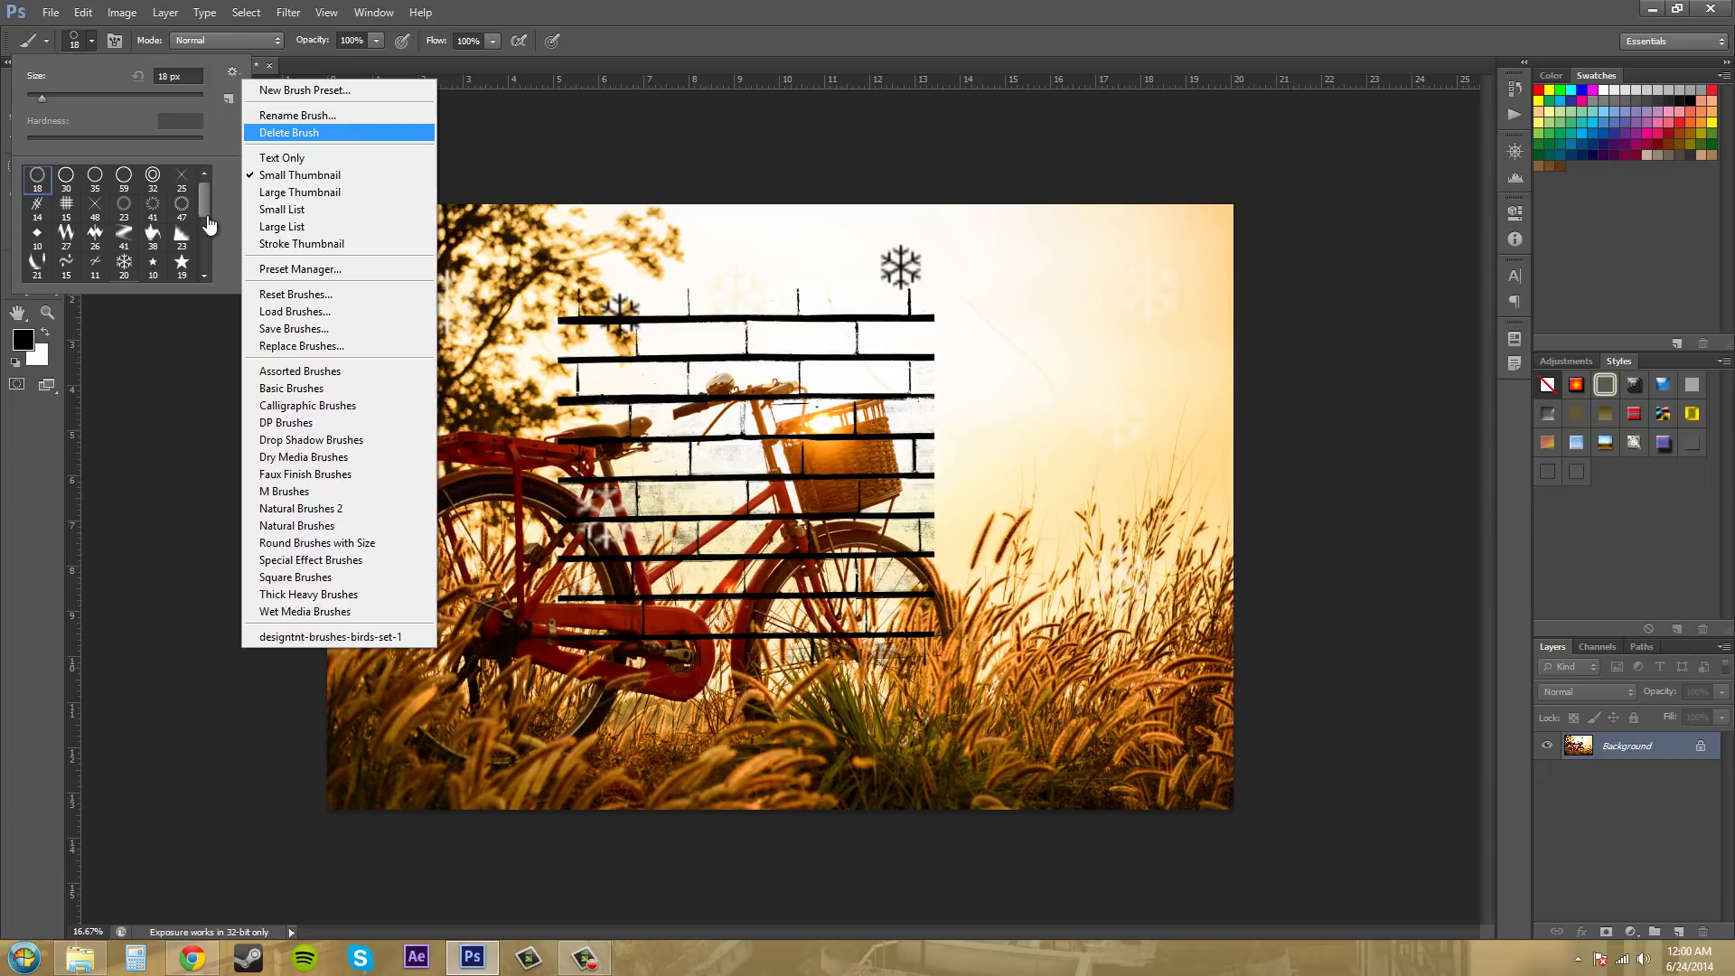
key("Return")
key("Return")
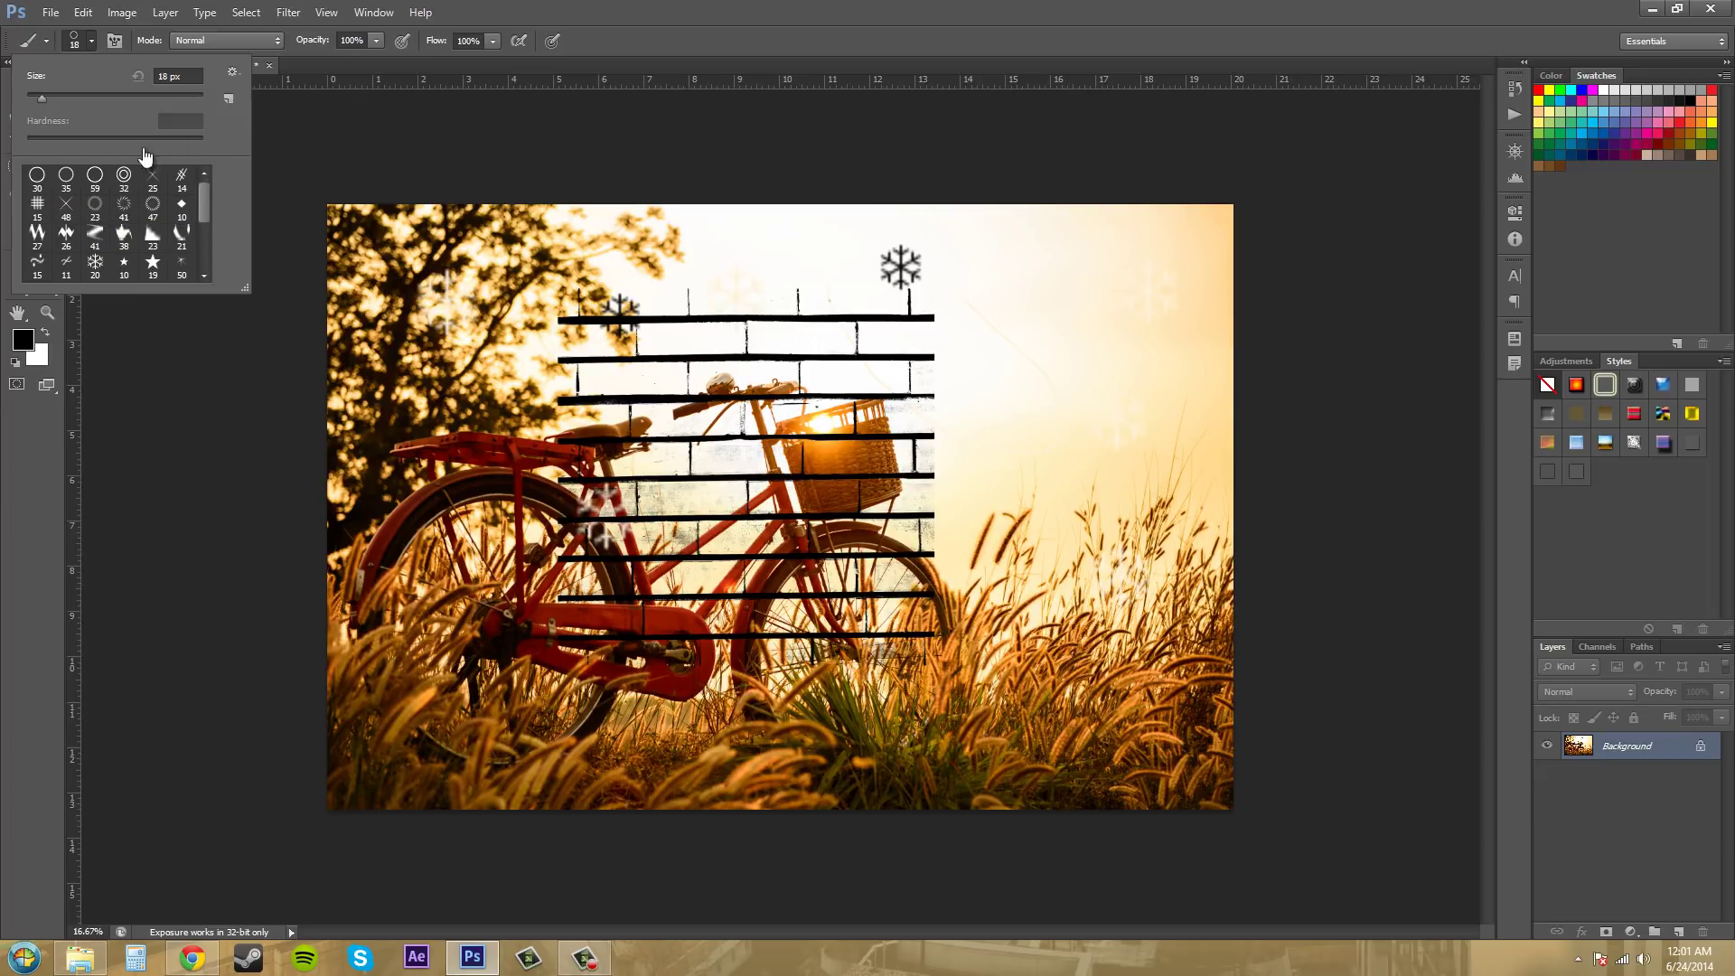
Delete all non-brick brushes in the Preset Manager, leaving only the brick-wall set
key("ctrl+z")
key("alt+e")
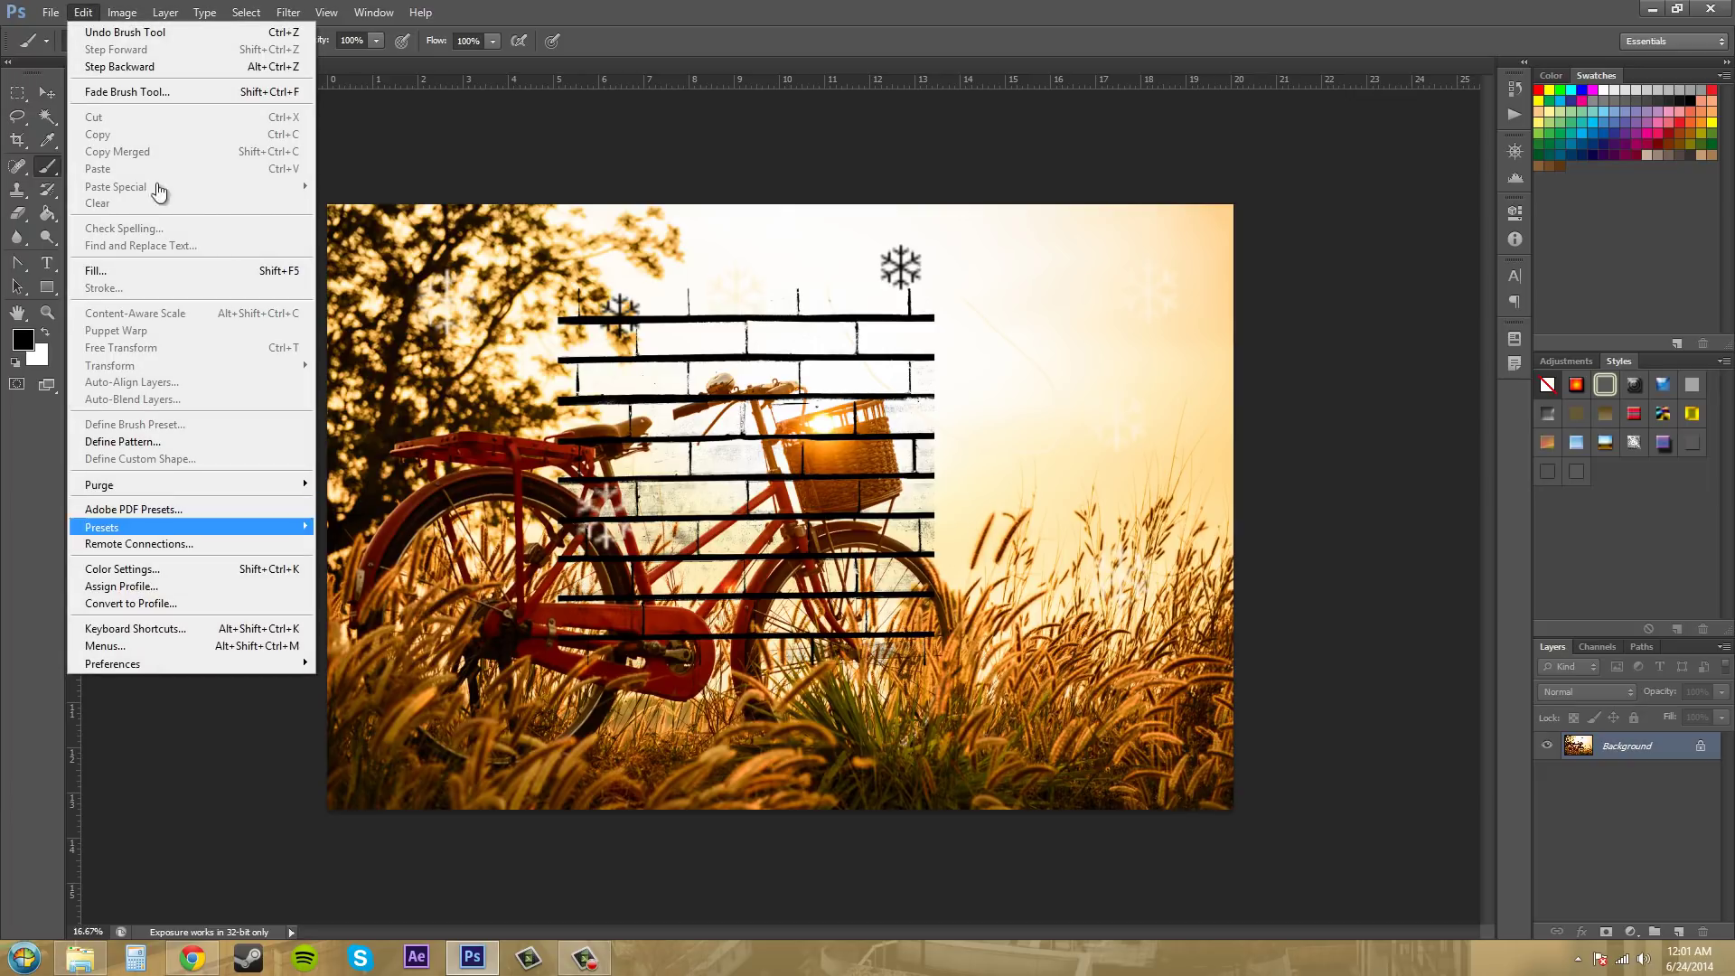
key("p")
key("p")
key("Right")
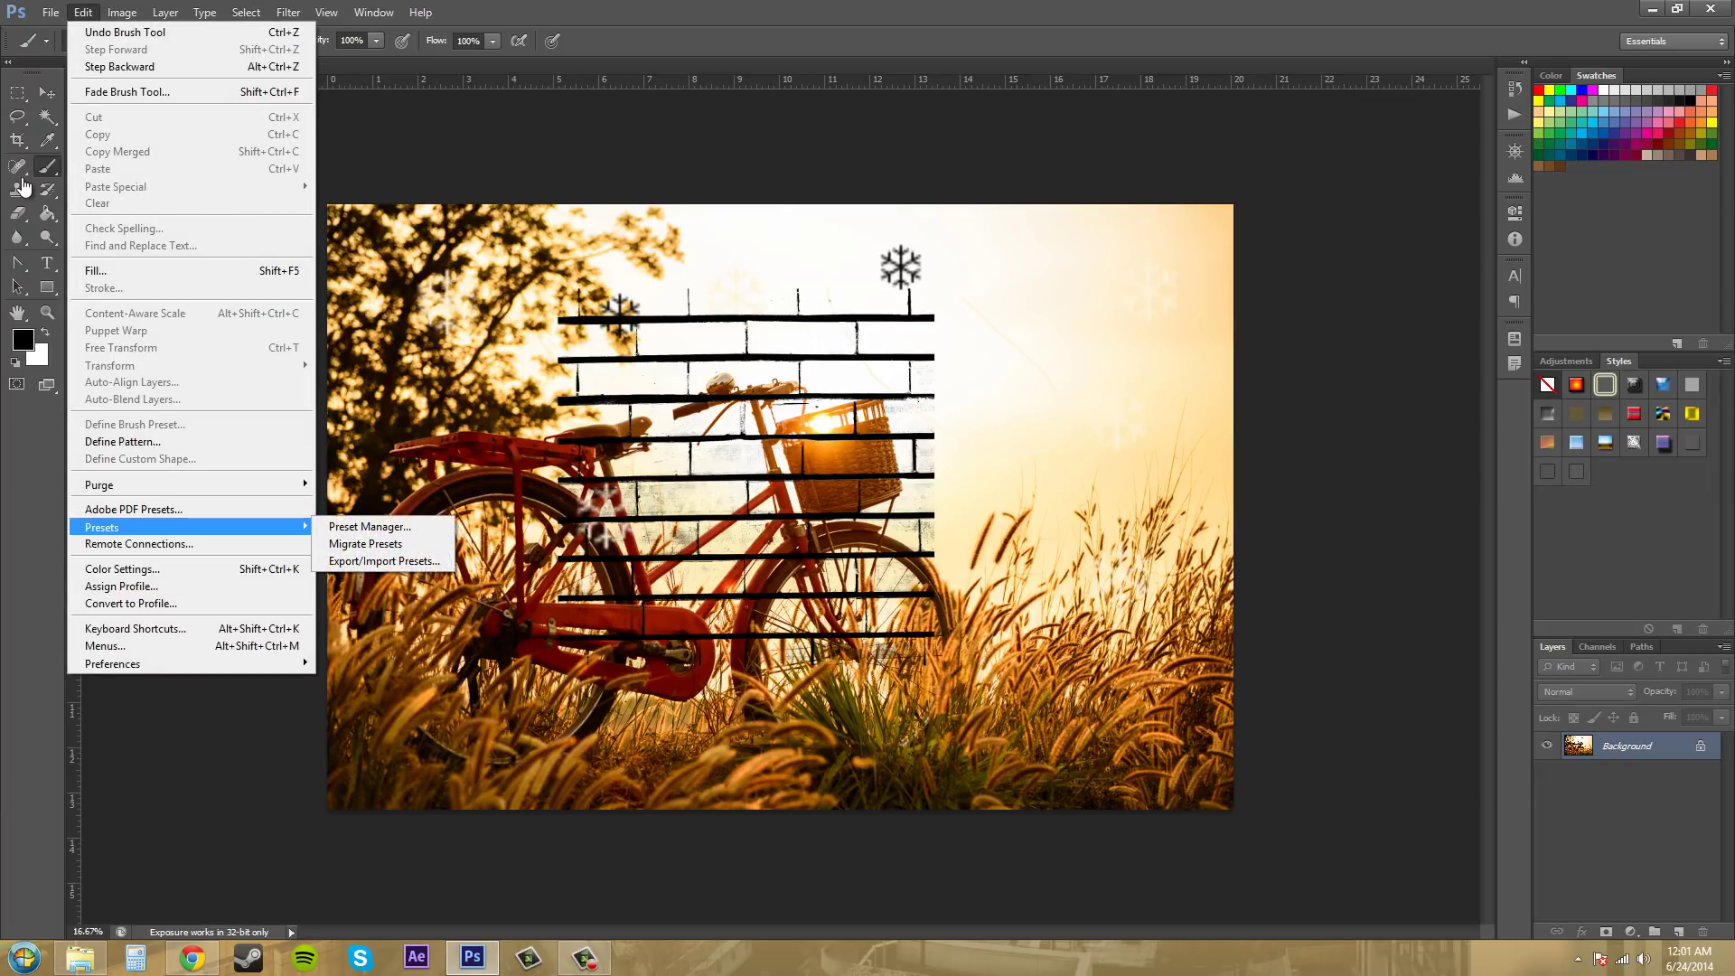
key("Down")
key("Return")
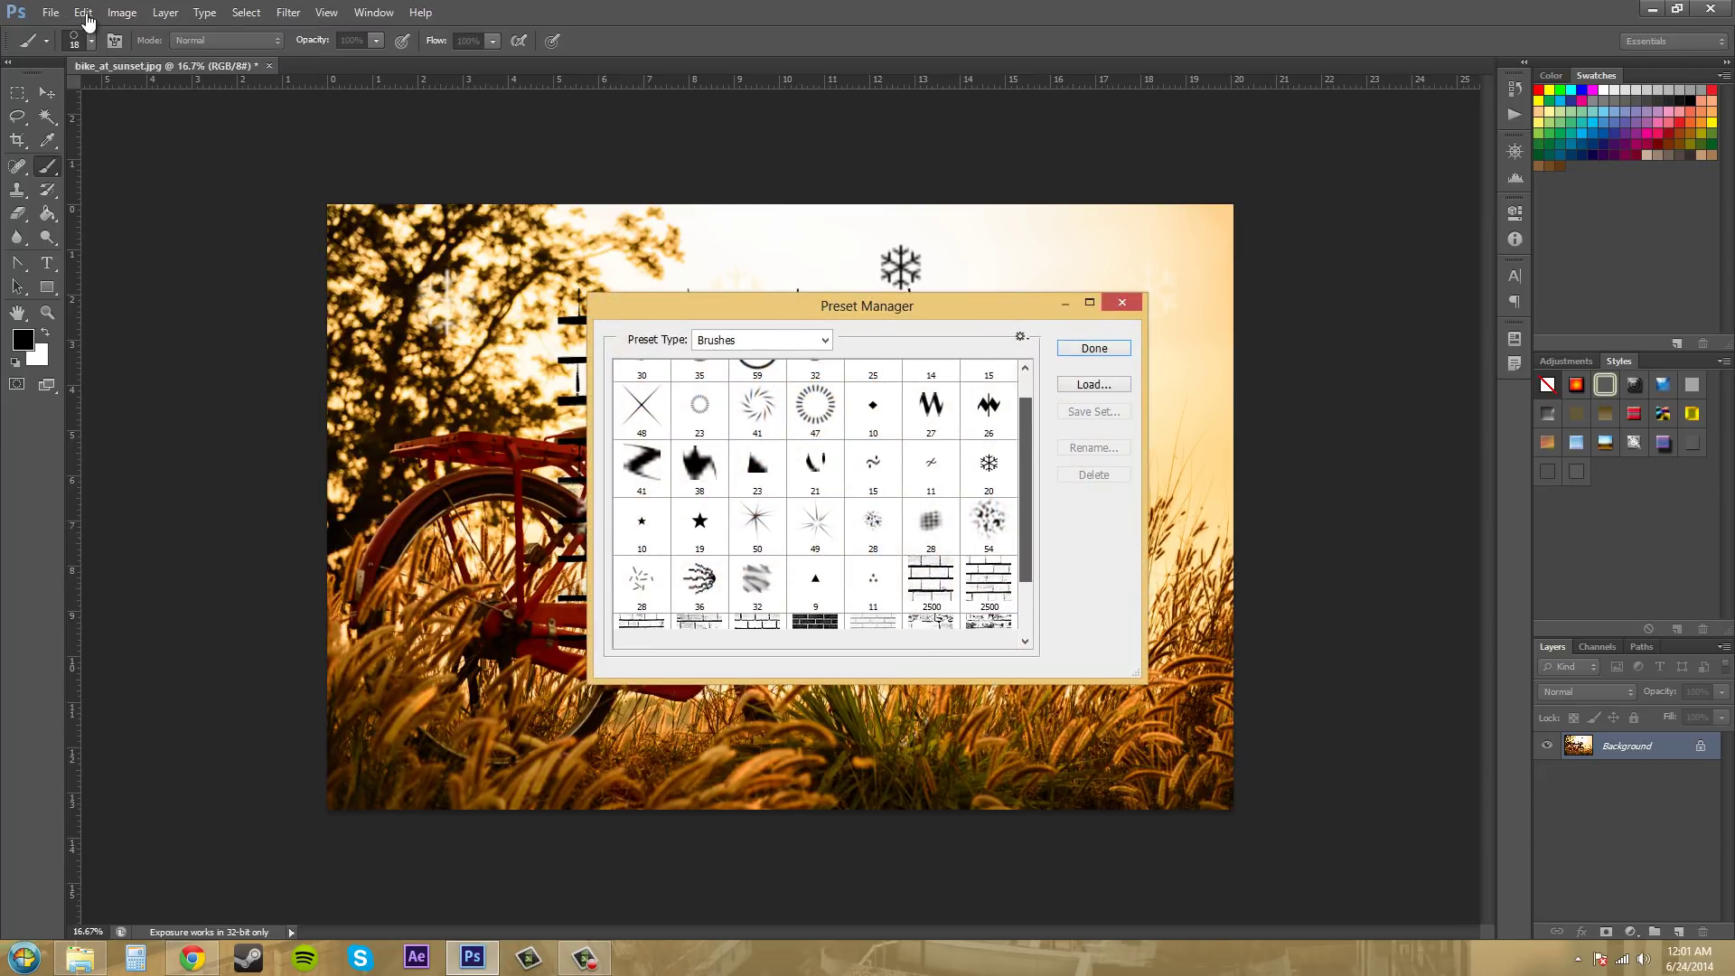
scroll(136, 506, "up", 3)
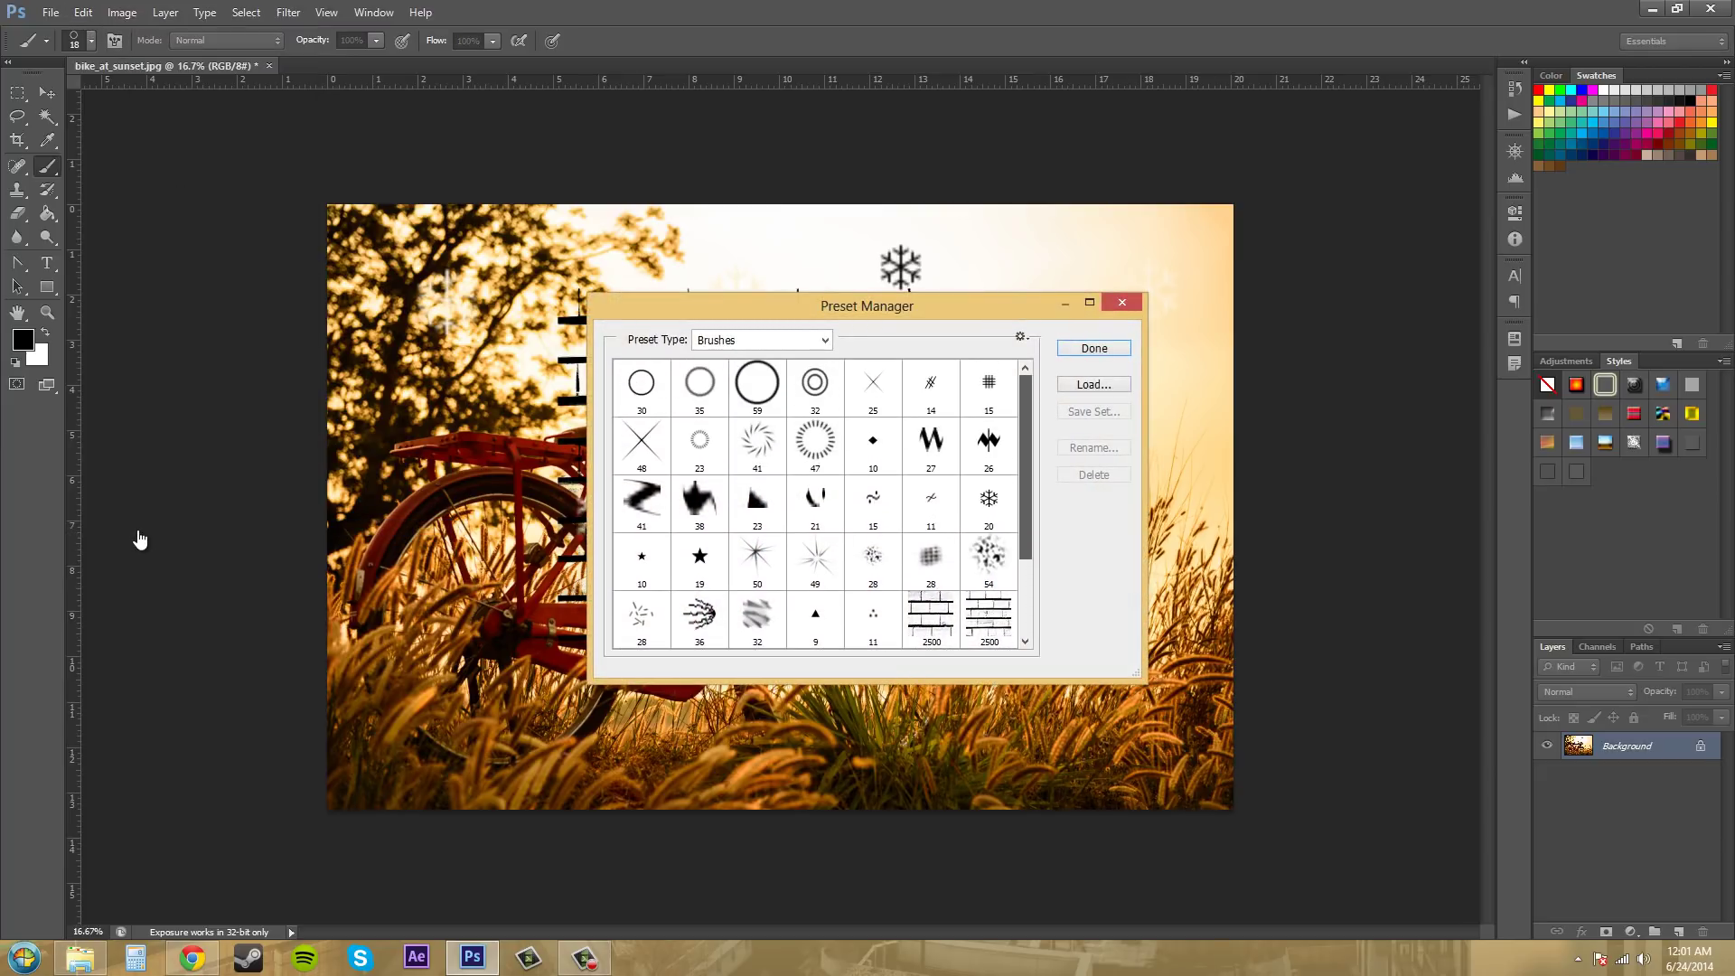
scroll(361, 542, "down", 1)
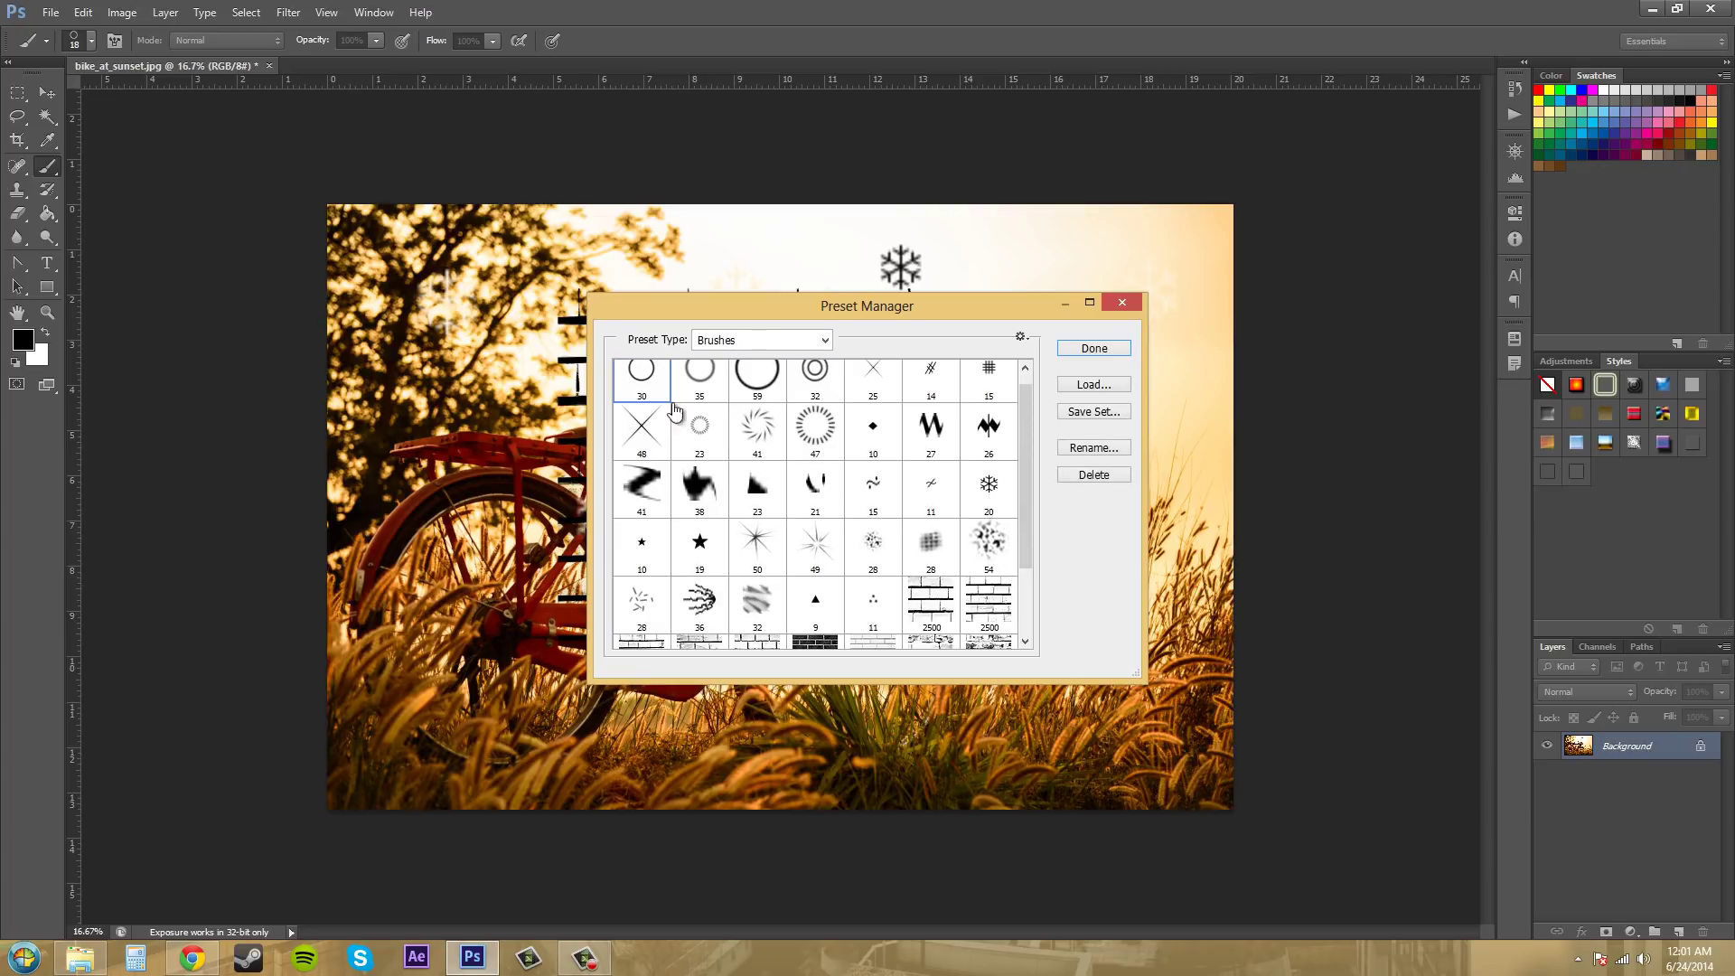
left_click(963, 601, "shift")
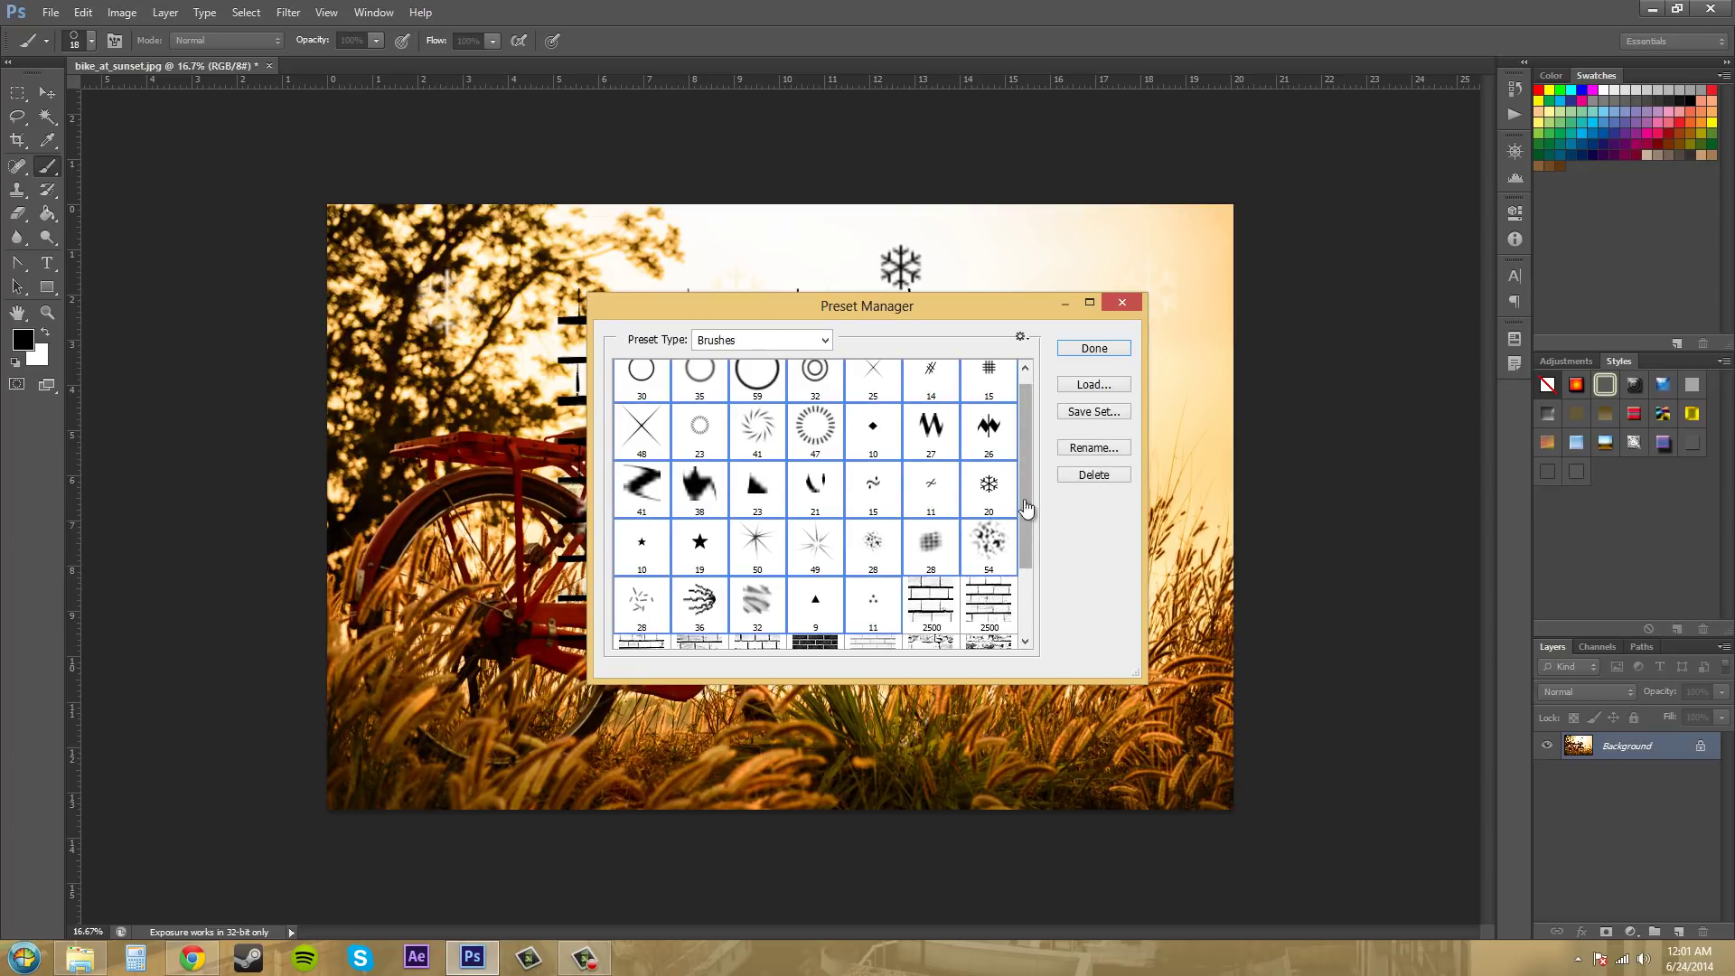
key("Delete")
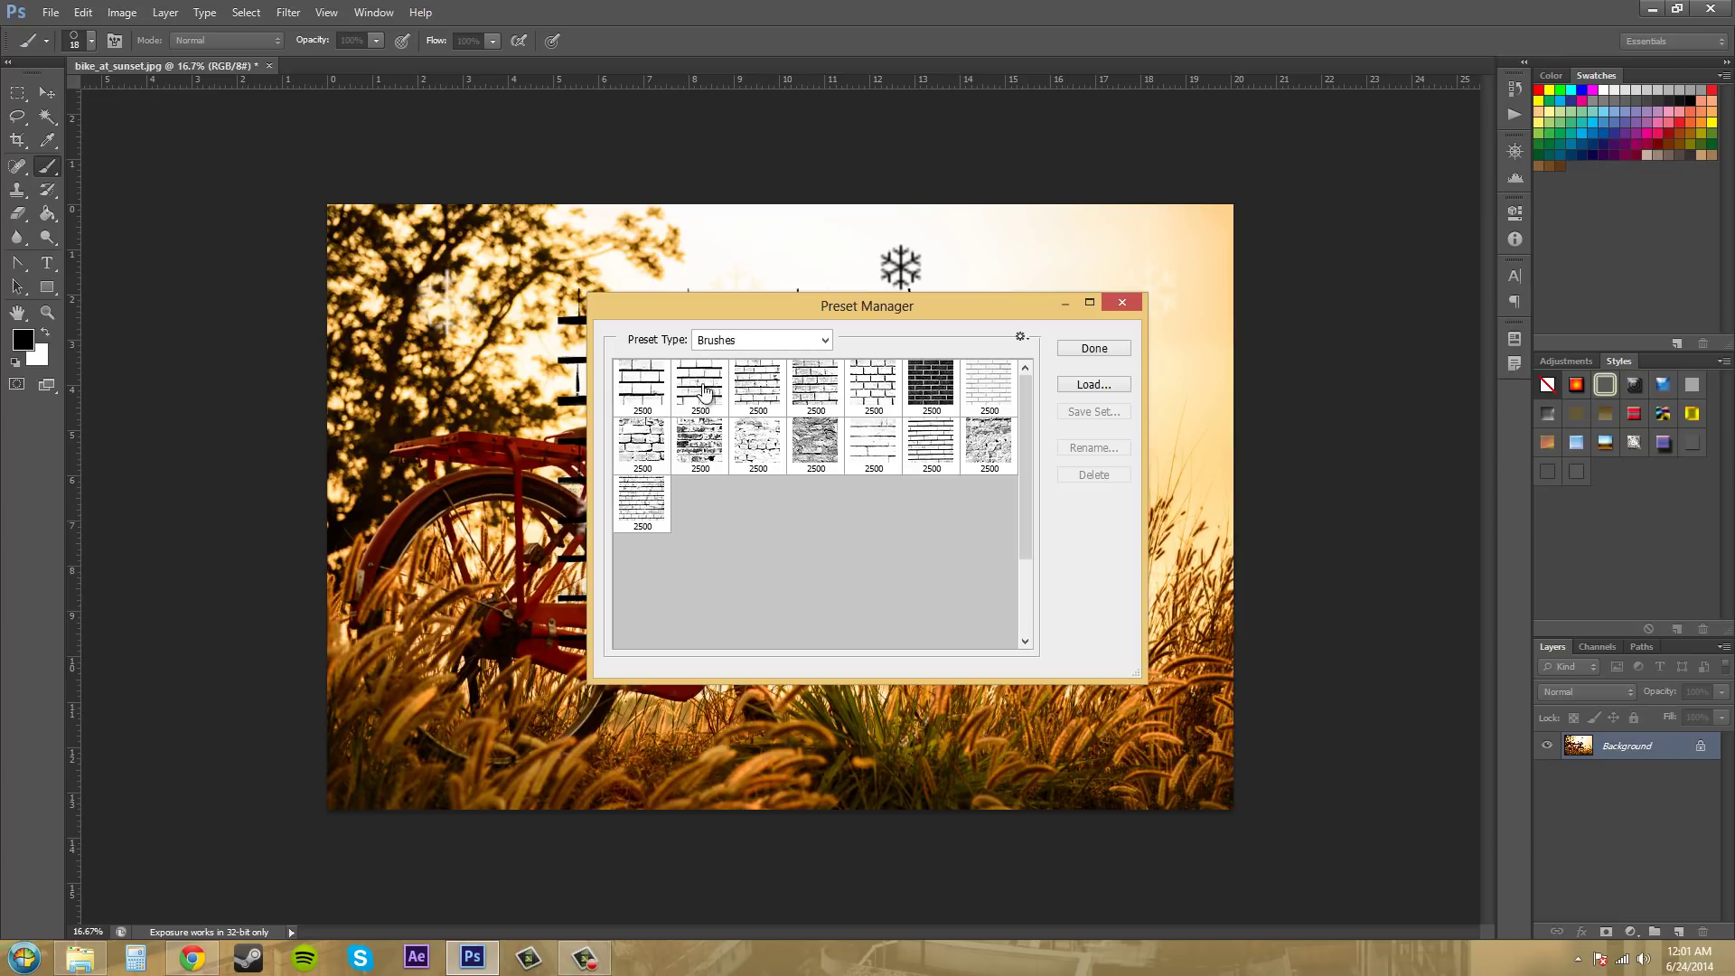
left_click(1094, 349)
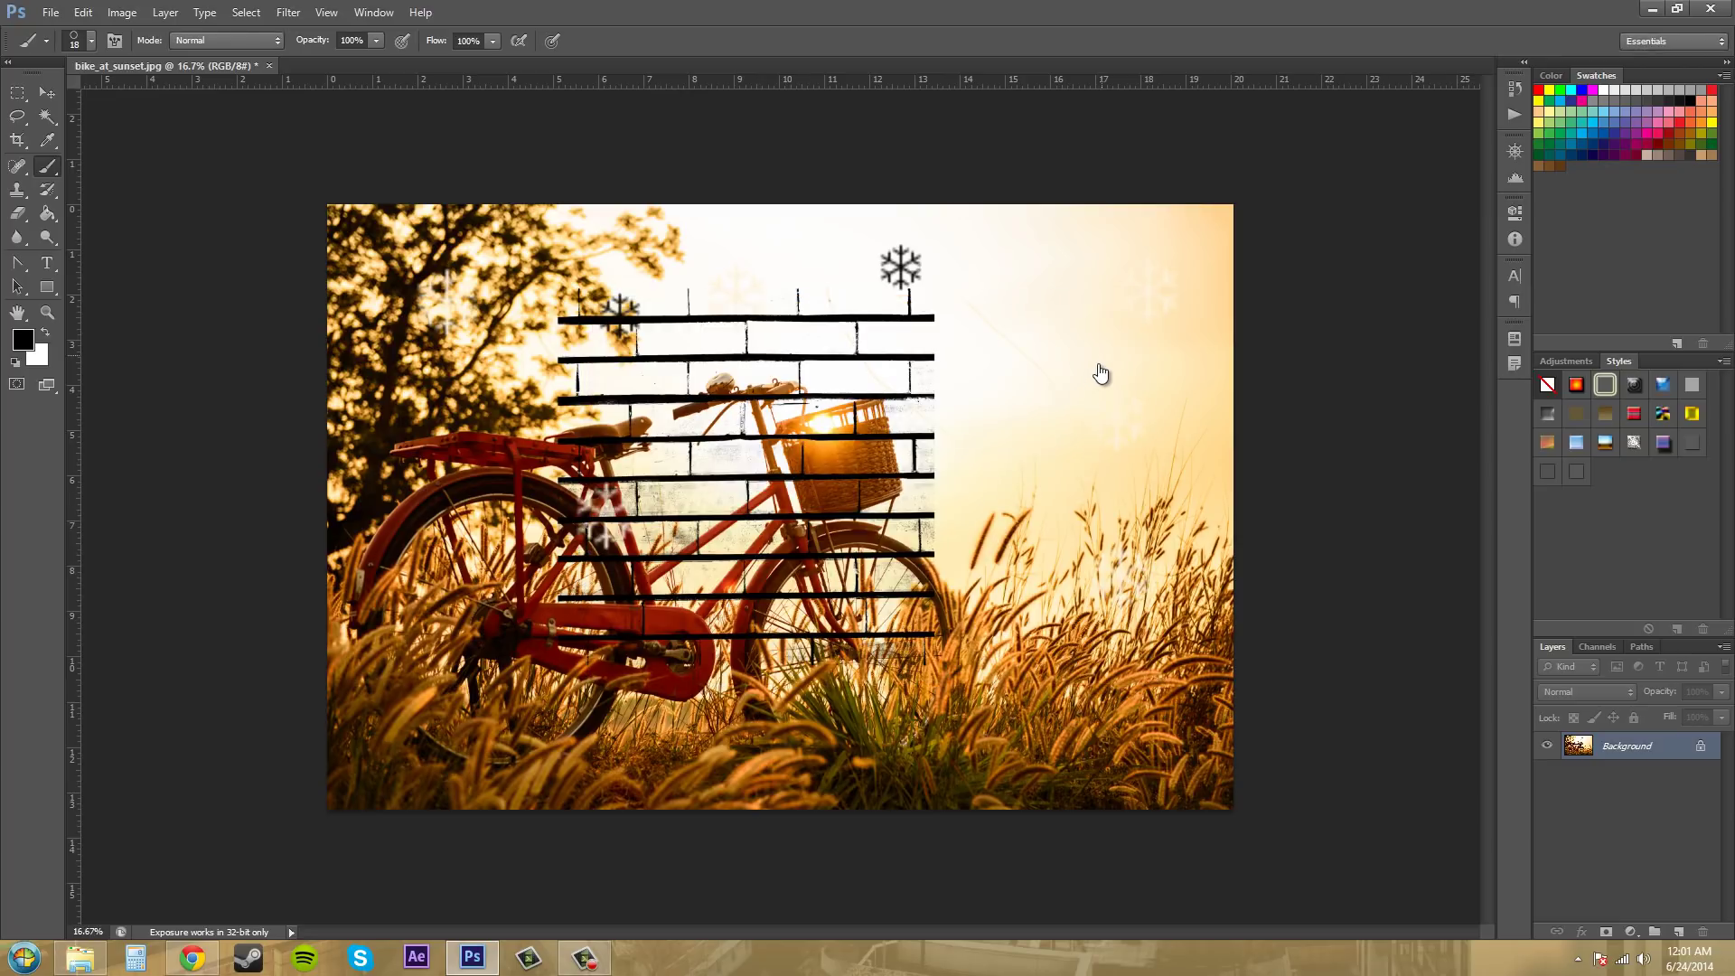
Stamp the fourth brick-wall brush as a large brick texture on the photo's upper-right sky
left_click(91, 40)
left_click(124, 178)
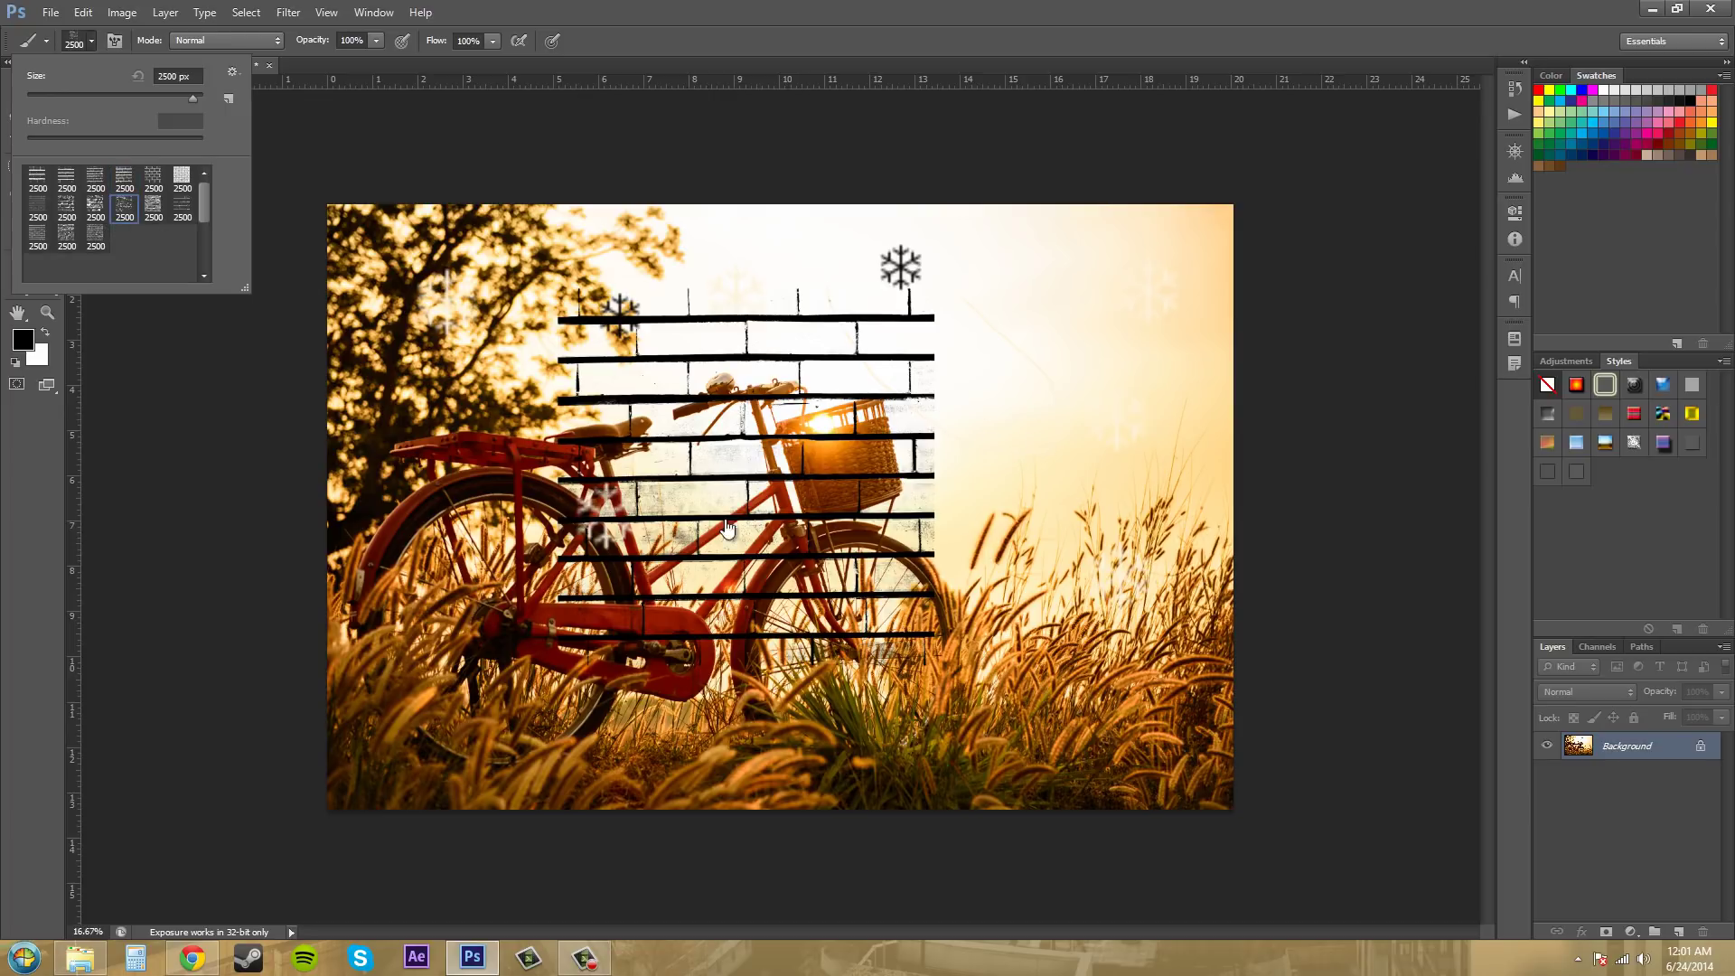
left_click(218, 593)
left_click(1033, 431)
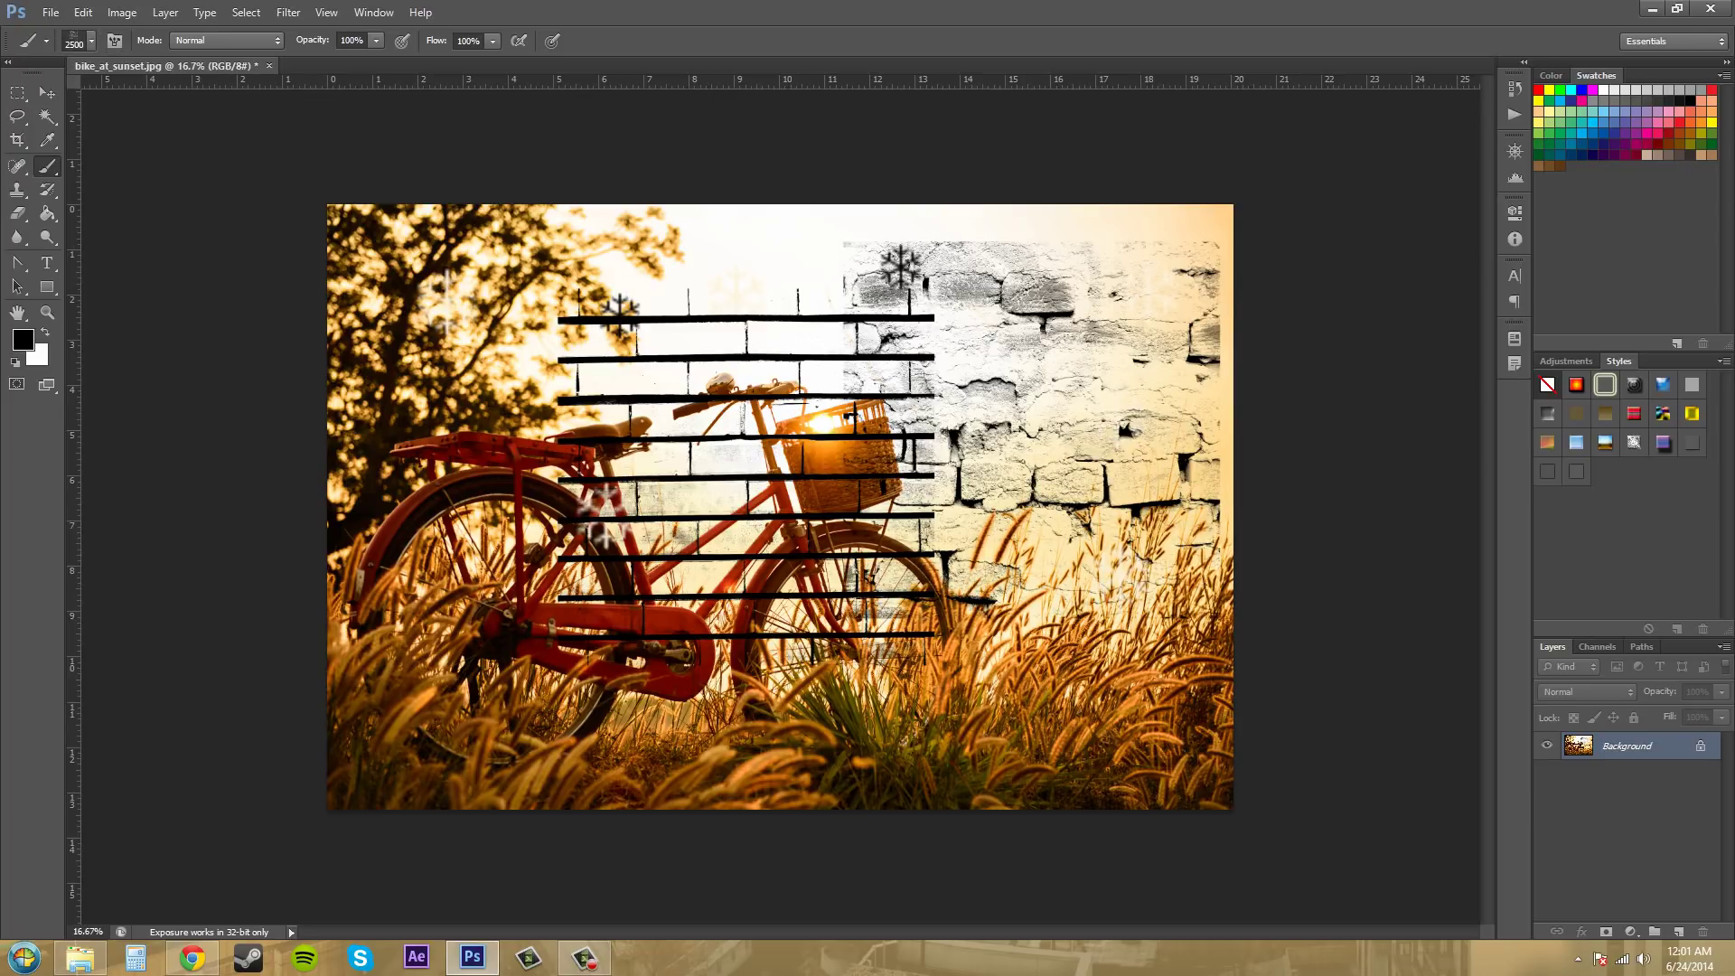